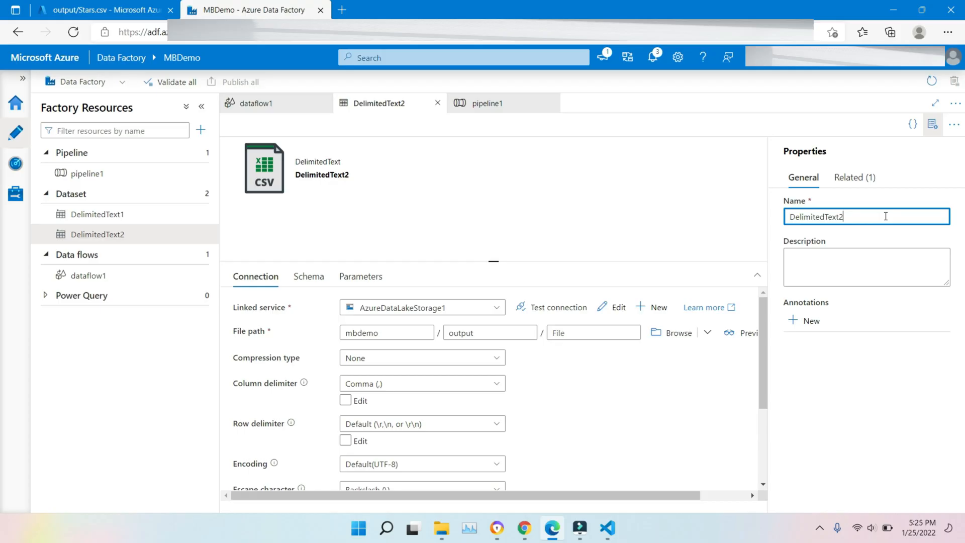
# - Rename the DelimitedText2 dataset as OutputDataset
pyautogui.doubleClick(885, 216)
pyautogui.write('Out')
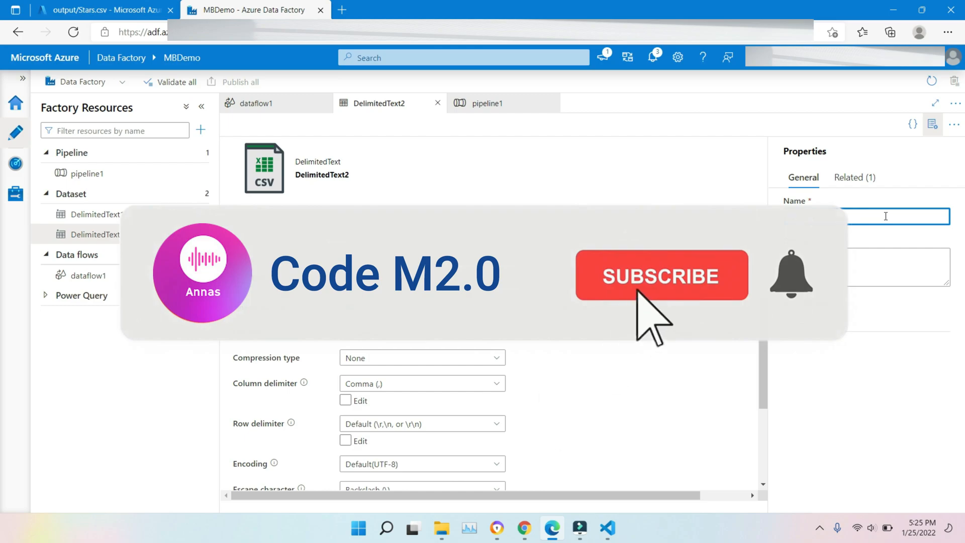
pyautogui.write('putDataset')
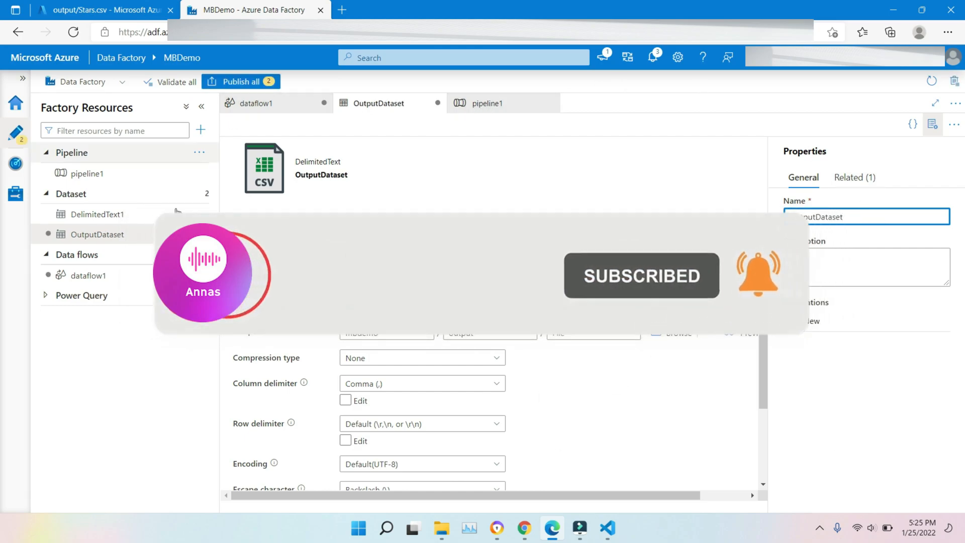
# - Rename the DelimitedText1 dataset as InputDataset and publish all pending changes
pyautogui.click(127, 224)
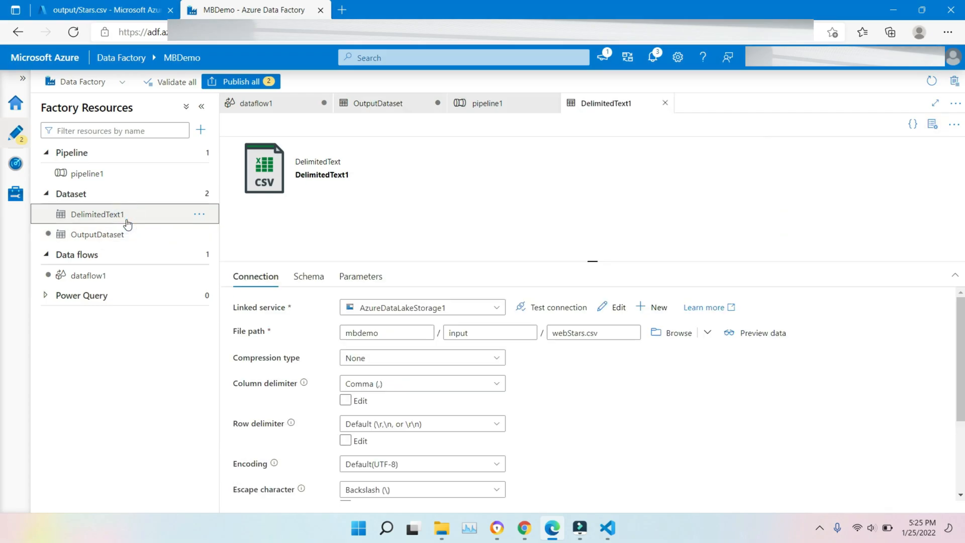
pyautogui.click(541, 213)
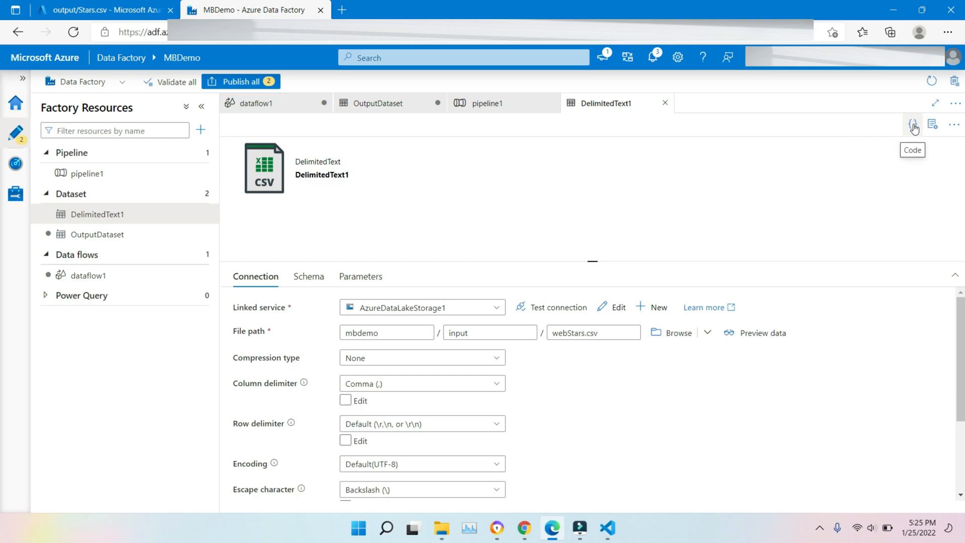
pyautogui.click(933, 124)
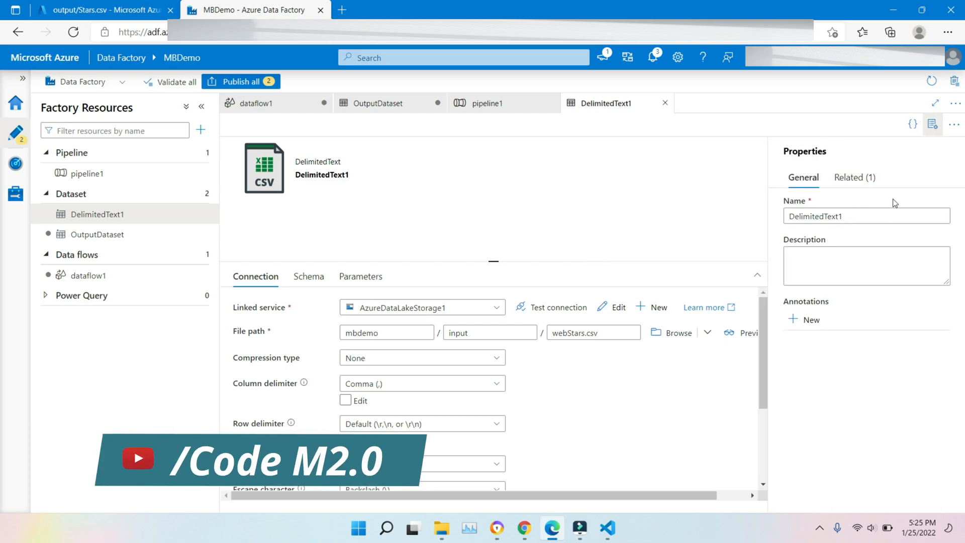
pyautogui.click(851, 217)
pyautogui.hotkey('ctrl', 'a')
pyautogui.press('BackSpace')
pyautogui.write('InputDataset')
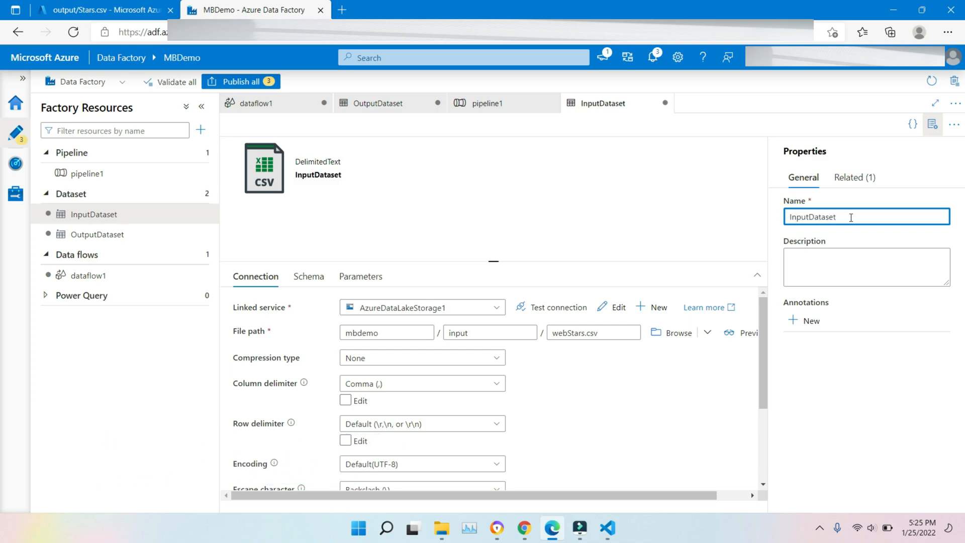
pyautogui.click(269, 80)
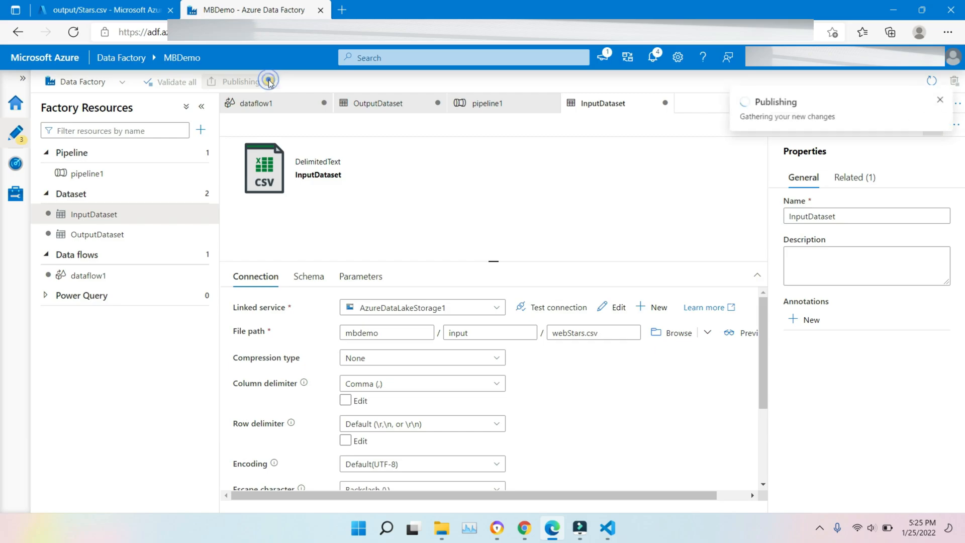
pyautogui.click(615, 496)
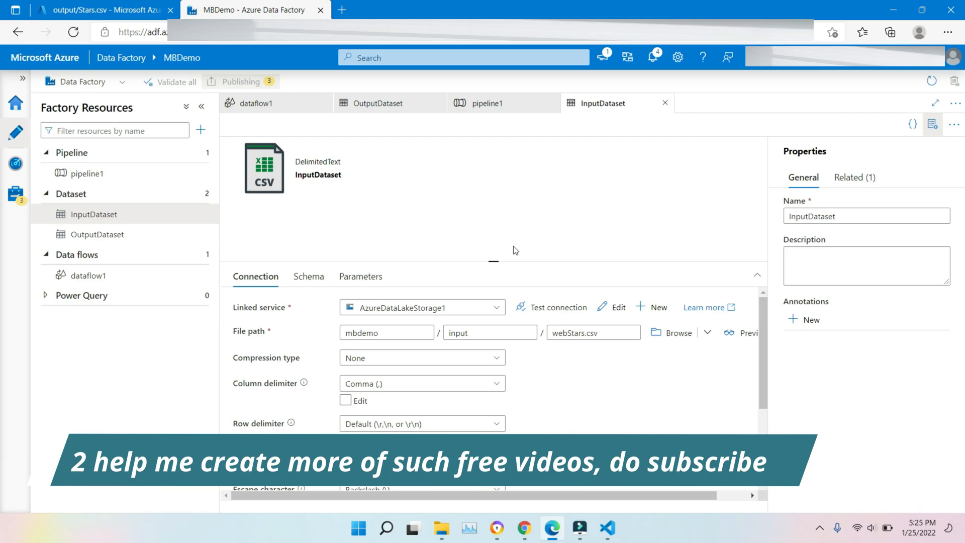
# - Switch to Visual Studio Code and copy the entire contents of webStars.csv into a new file
pyautogui.click(609, 529)
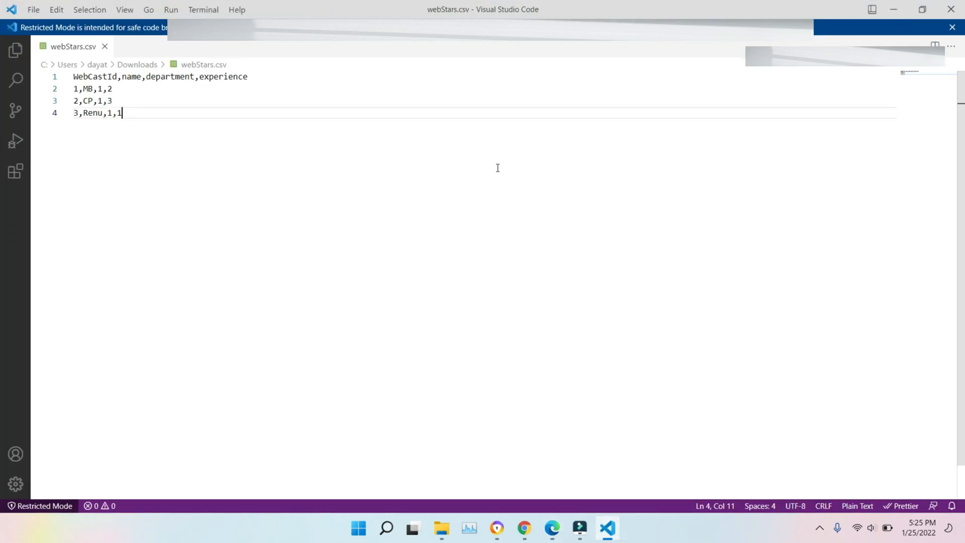
pyautogui.click(129, 117)
pyautogui.hotkey('ctrl', 'a')
pyautogui.hotkey('ctrl', 'c')
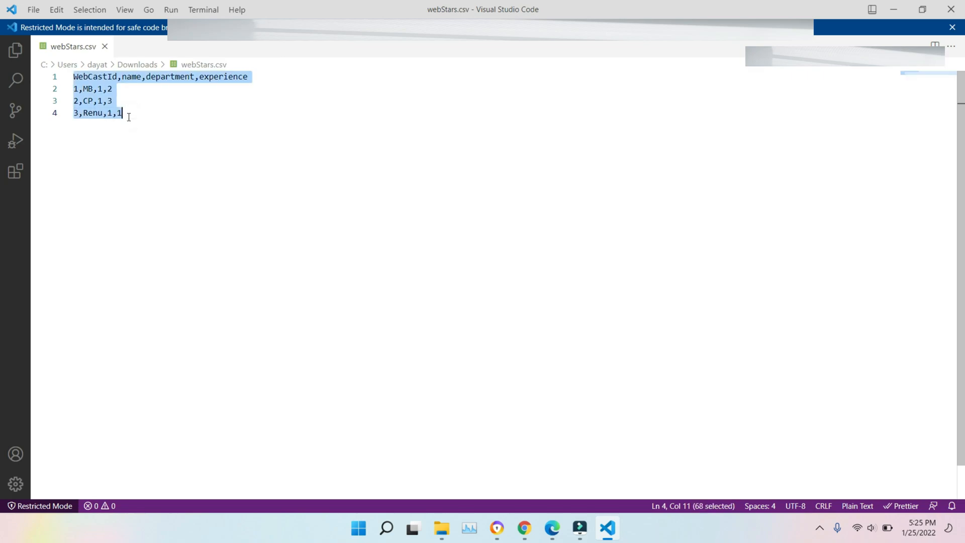
pyautogui.hotkey('ctrl', 'n')
pyautogui.hotkey('ctrl', 'v')
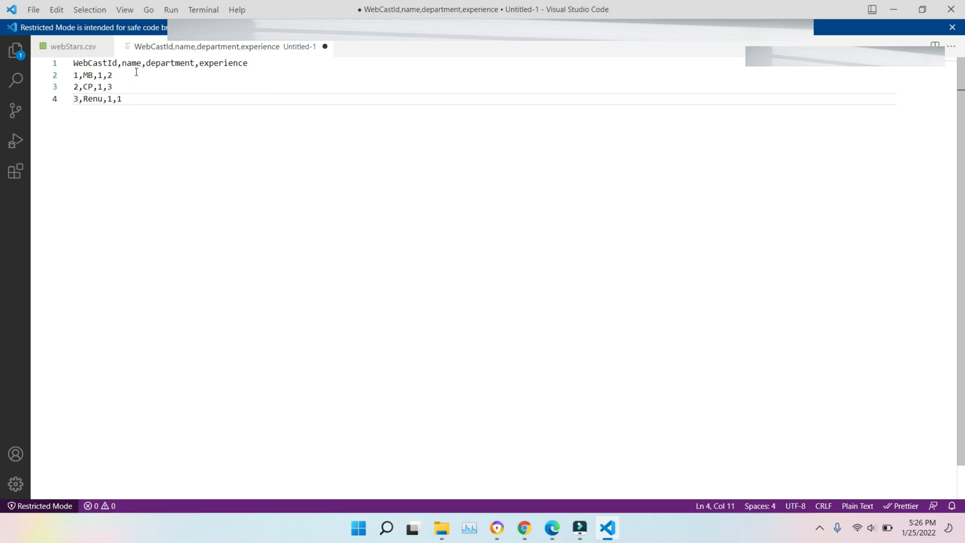
# - In the new file's header row, insert a gender column before department and remove the experience column
pyautogui.doubleClick(163, 65)
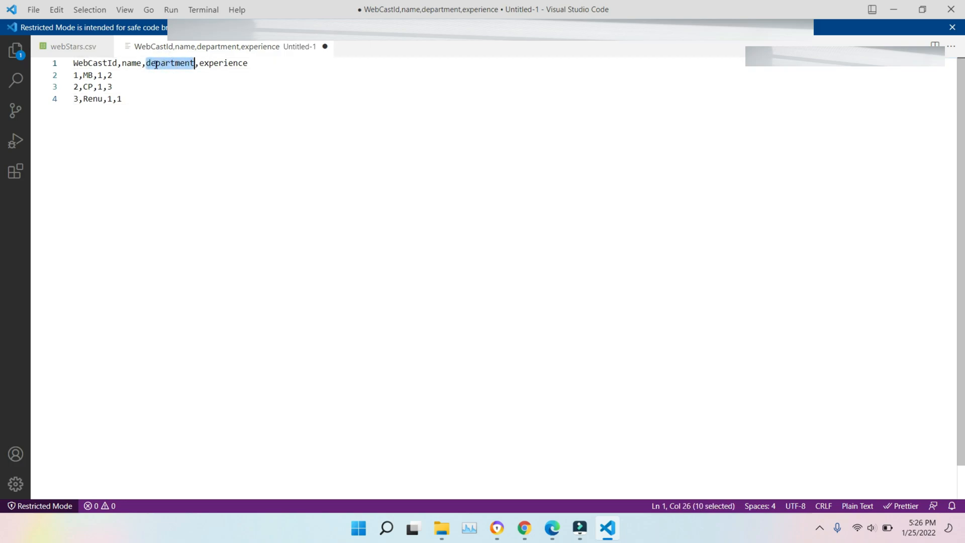
pyautogui.click(135, 101)
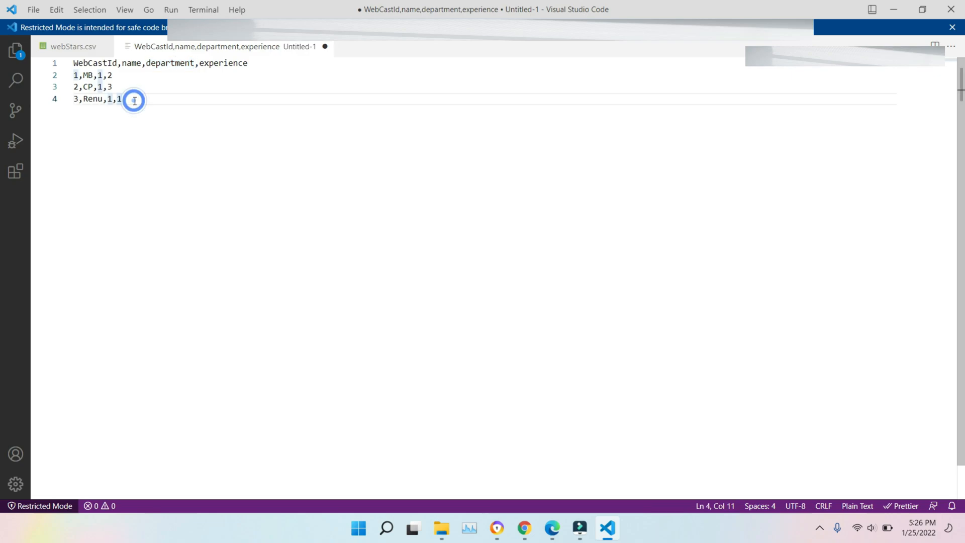
pyautogui.click(145, 63)
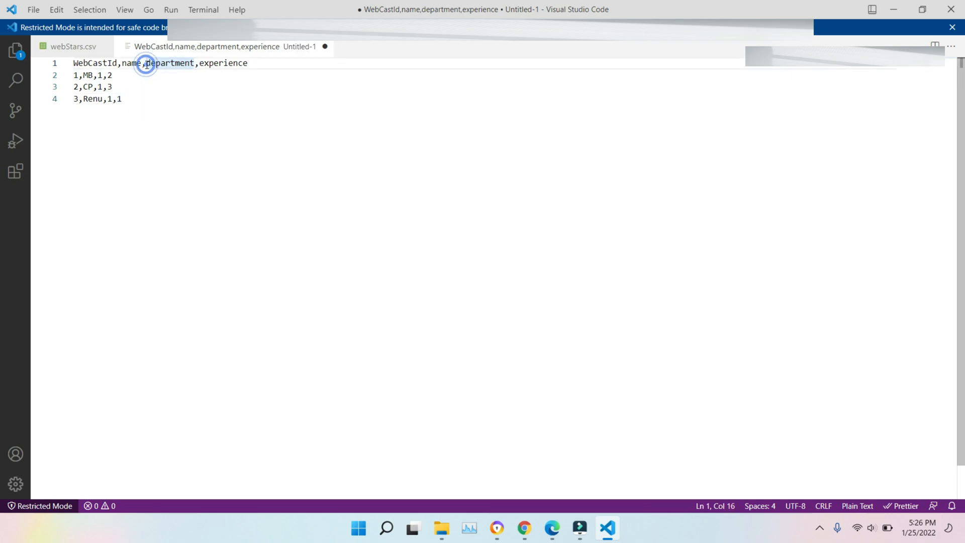
pyautogui.write('gender')
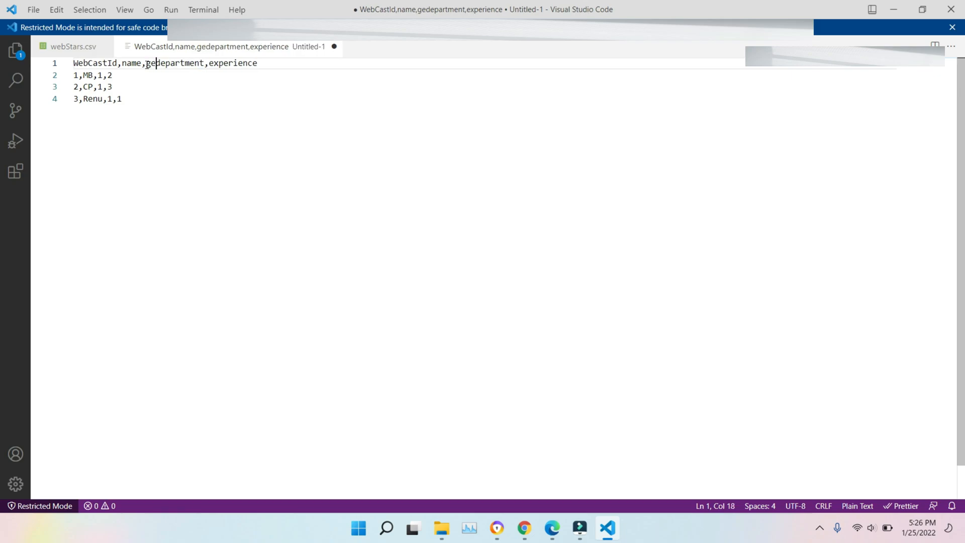
pyautogui.write(',')
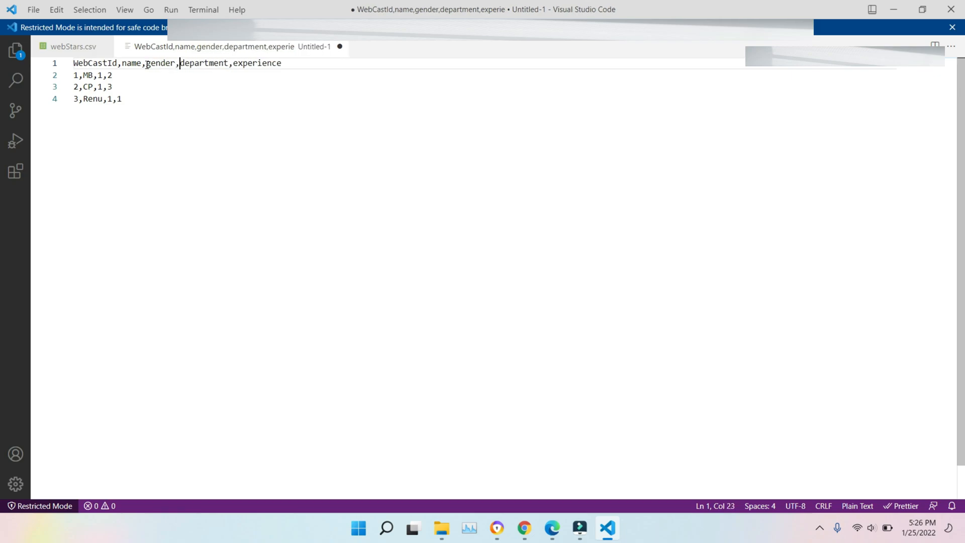
pyautogui.doubleClick(255, 63)
pyautogui.press('BackSpace')
pyautogui.press('BackSpace')
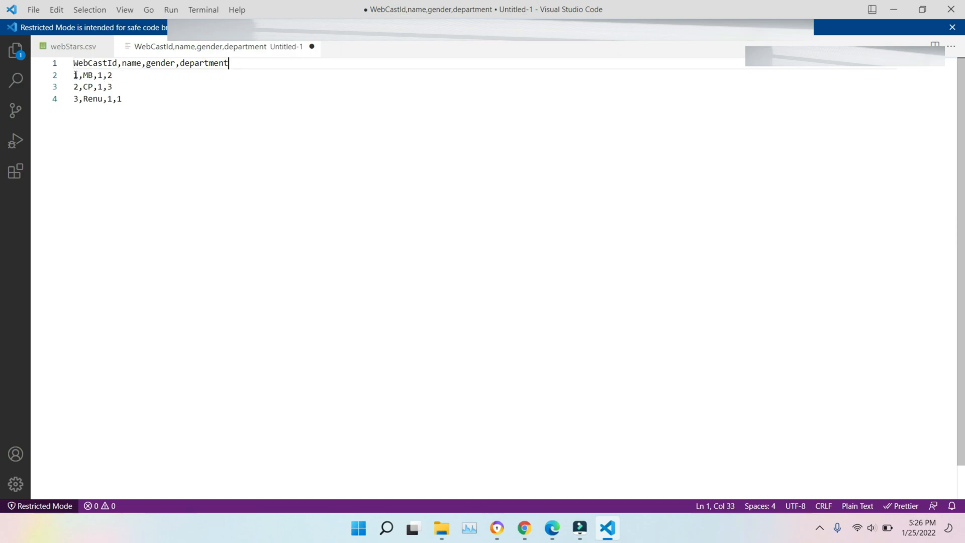
# - Replace the third field with Fenale in record 1 and with Female in records 2 and 3
pyautogui.click(104, 75)
pyautogui.press('BackSpace')
pyautogui.write('Fe')
pyautogui.write('male')
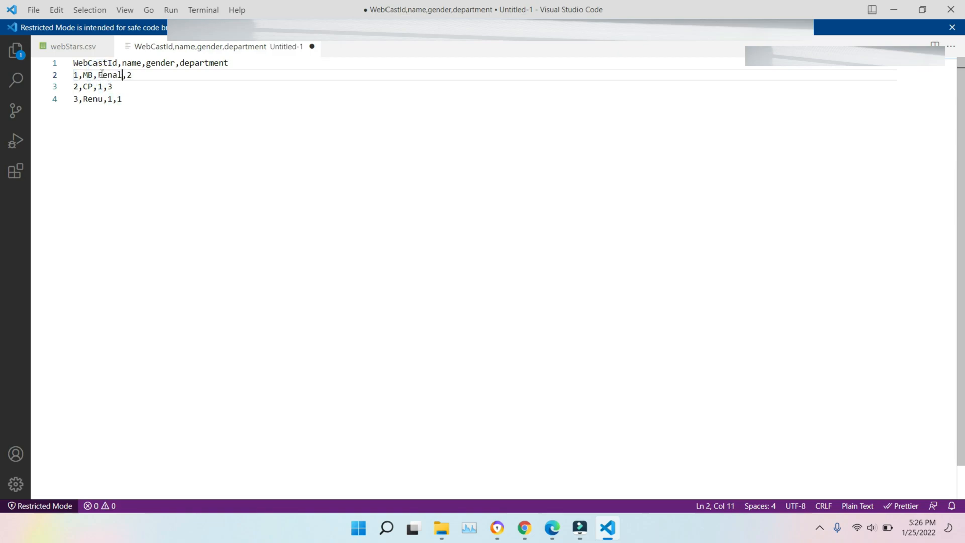
pyautogui.click(158, 76)
pyautogui.click(98, 86)
pyautogui.press('Delete')
pyautogui.write('Female')
pyautogui.click(113, 98)
pyautogui.write('Female')
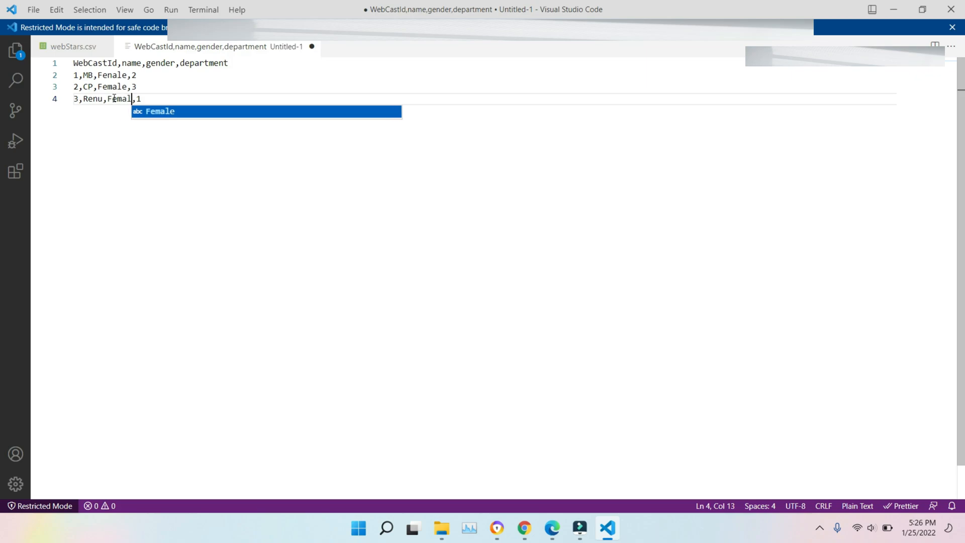
# - Append a record with WebCastId 4, the person's name, gender Male and department 1
pyautogui.click(161, 97)
pyautogui.press('Return')
pyautogui.write('4,')
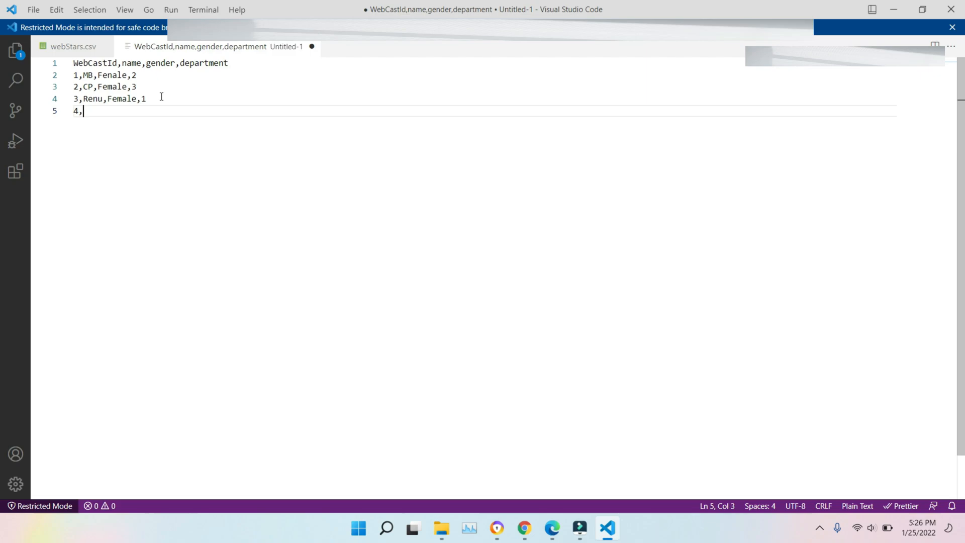
pyautogui.write('Barun,MAle')
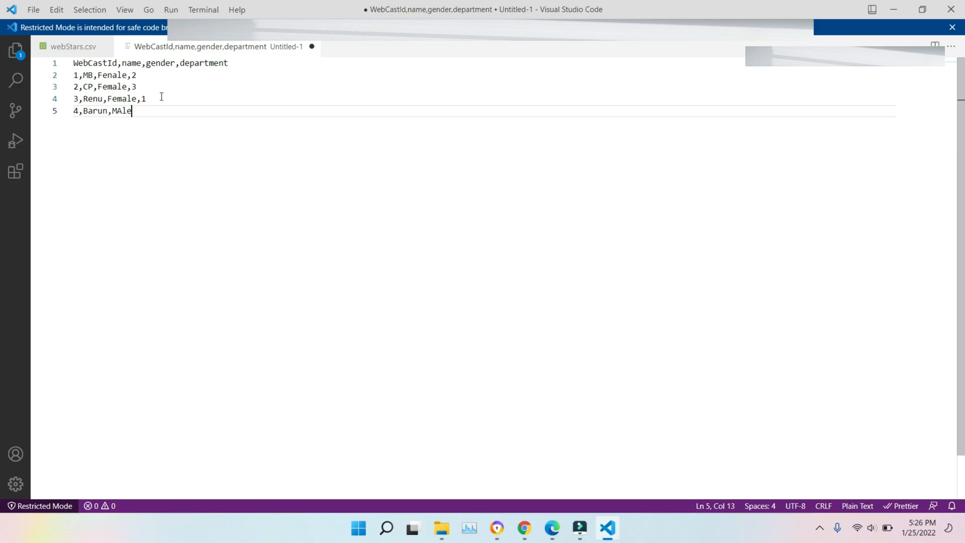
pyautogui.write(',1')
pyautogui.press('Left')
pyautogui.press('Left')
pyautogui.press('Left')
pyautogui.press('BackSpace')
pyautogui.write('a')
# - Copy the record with WebCastId 2 onto a new line at the end of the file
pyautogui.click(154, 79)
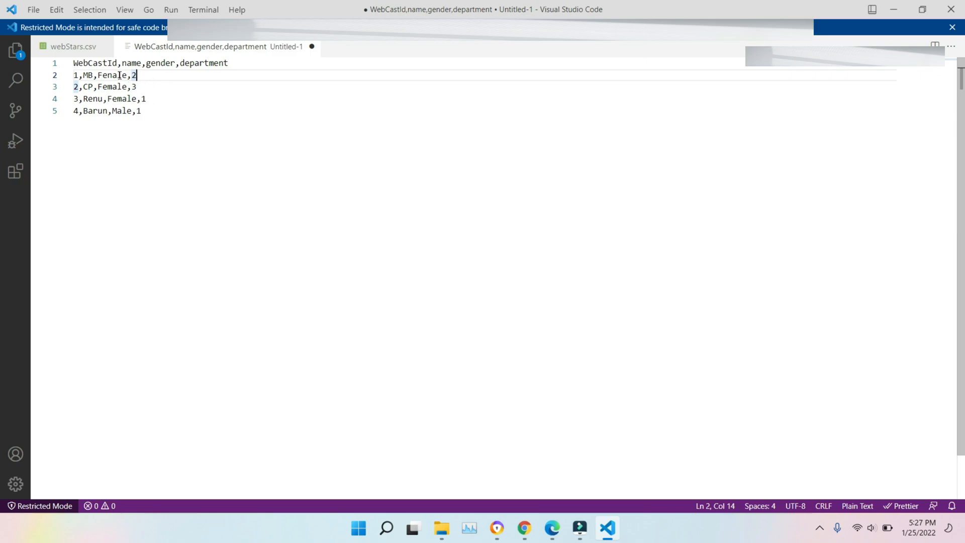
pyautogui.click(141, 87)
pyautogui.moveTo(74, 93); pyautogui.dragTo(60, 91)
pyautogui.hotkey('ctrl', 'c')
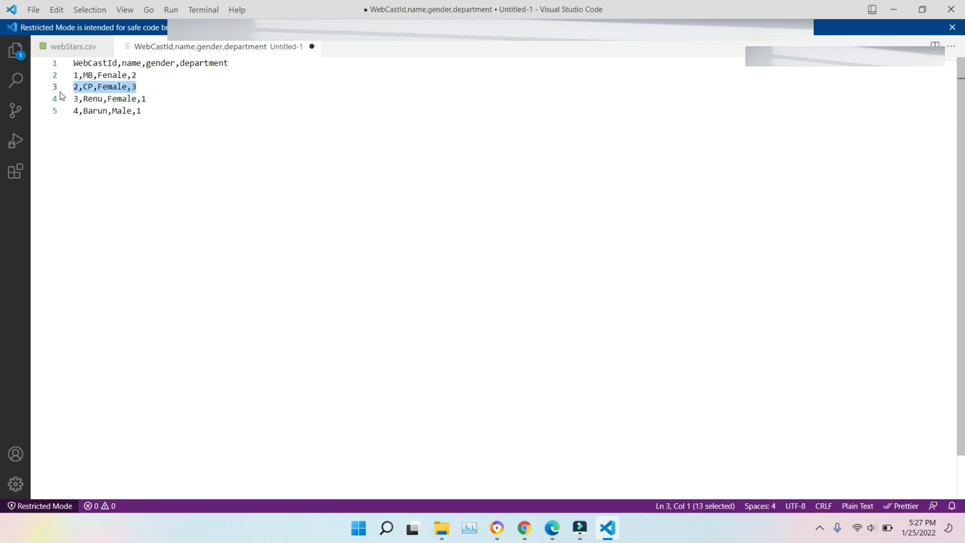
pyautogui.press('End')
pyautogui.click(147, 107)
pyautogui.press('Return')
pyautogui.hotkey('ctrl', 'v')
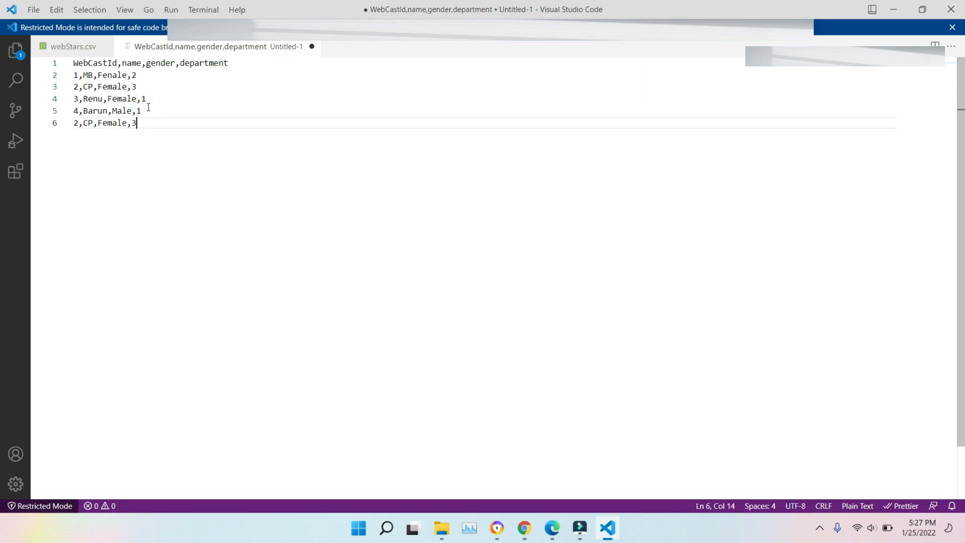
# - Edit the copied last record to WebCastId 5, a different person's name and gender Male
pyautogui.click(80, 125)
pyautogui.press('BackSpace')
pyautogui.write('5')
pyautogui.doubleClick(88, 122)
pyautogui.press('BackSpace')
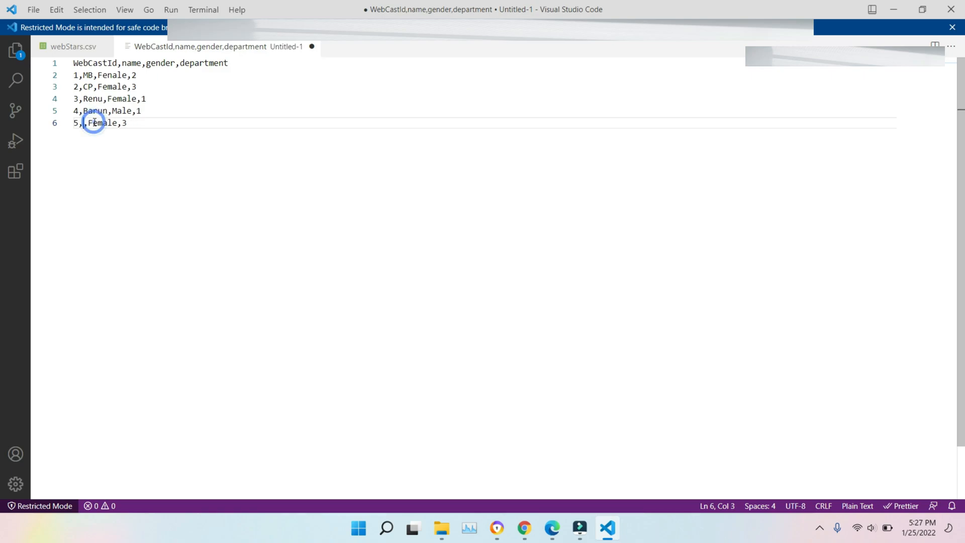
pyautogui.write('Arjun')
pyautogui.click(123, 123)
pyautogui.press('BackSpace')
pyautogui.press('BackSpace')
pyautogui.press('Right')
pyautogui.press('BackSpace')
pyautogui.write('M')
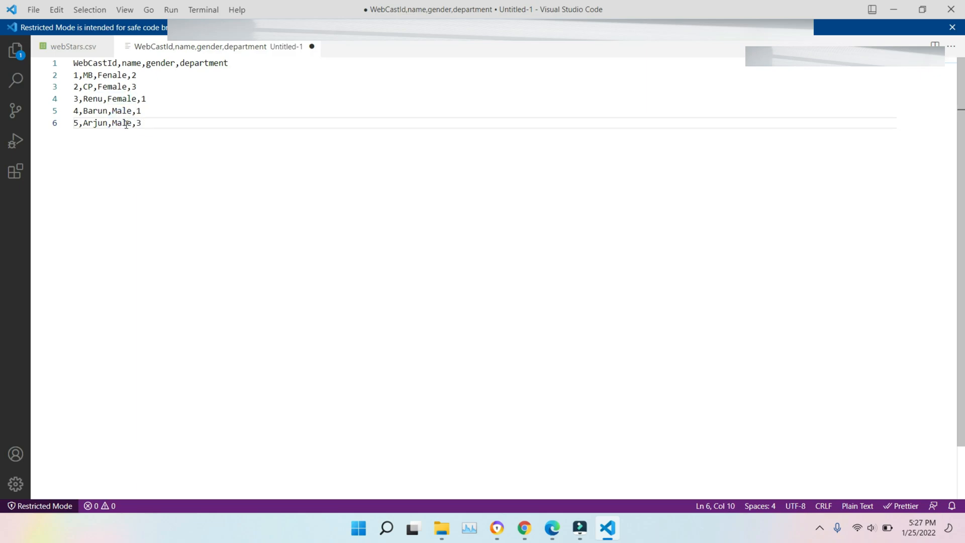
pyautogui.click(153, 122)
# - Save the new file as Webcast.csv in the Downloads folder
pyautogui.doubleClick(208, 65)
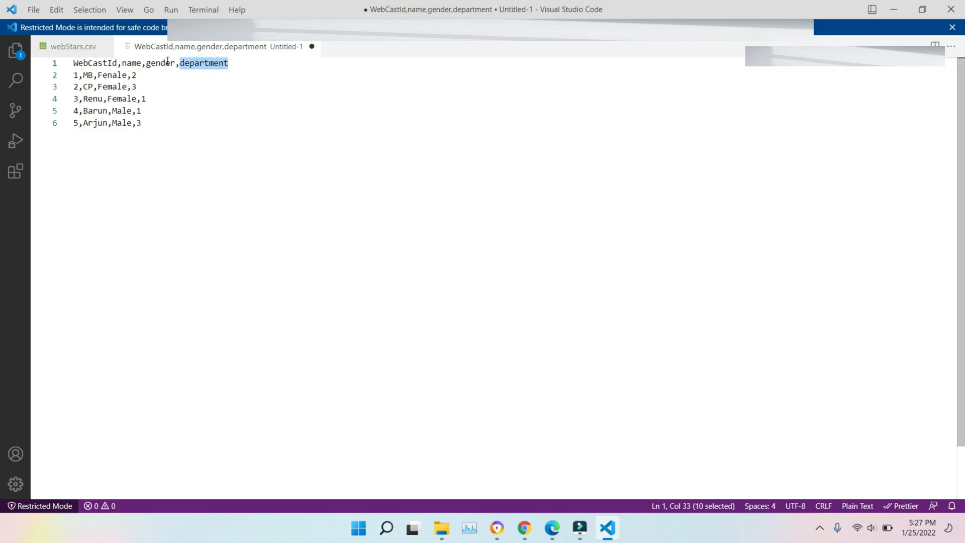
pyautogui.doubleClick(167, 62)
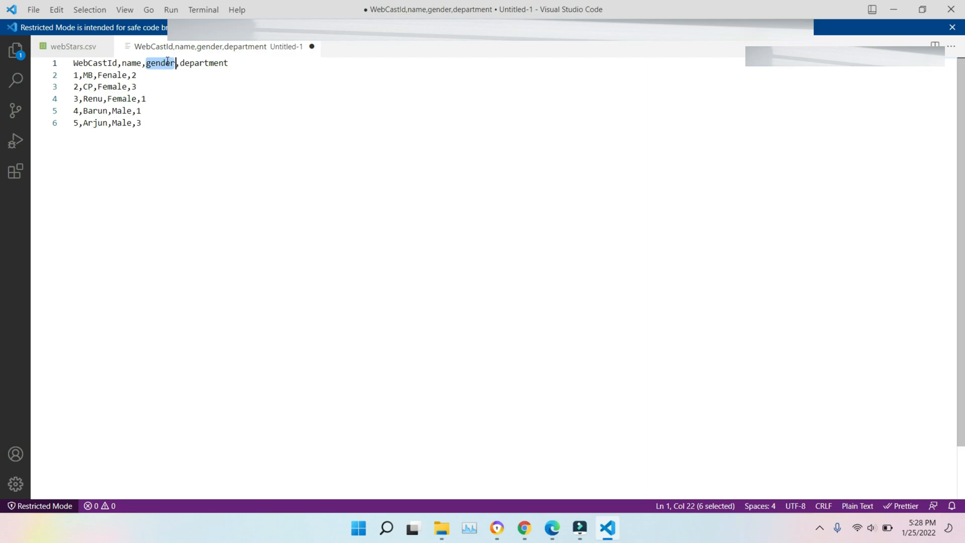
pyautogui.hotkey('ctrl', 's')
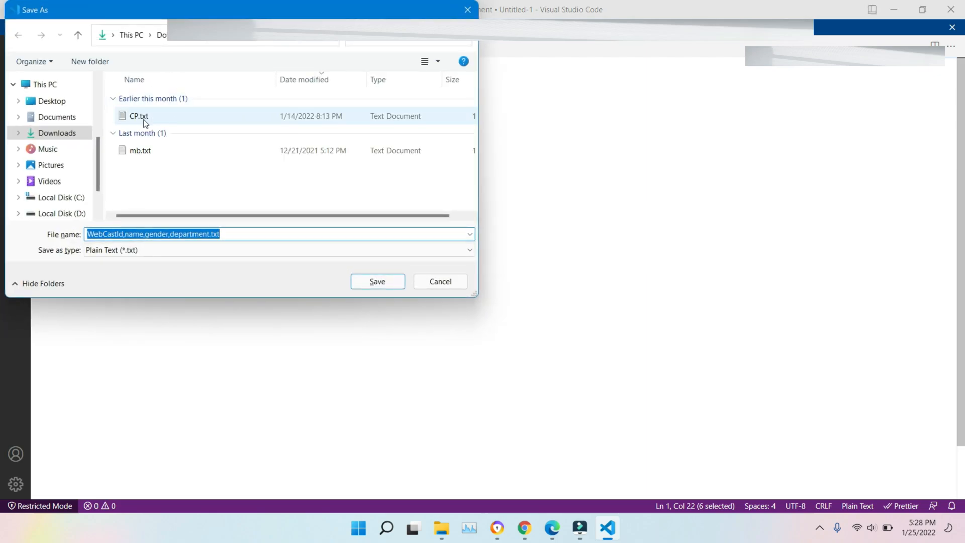
pyautogui.write('We')
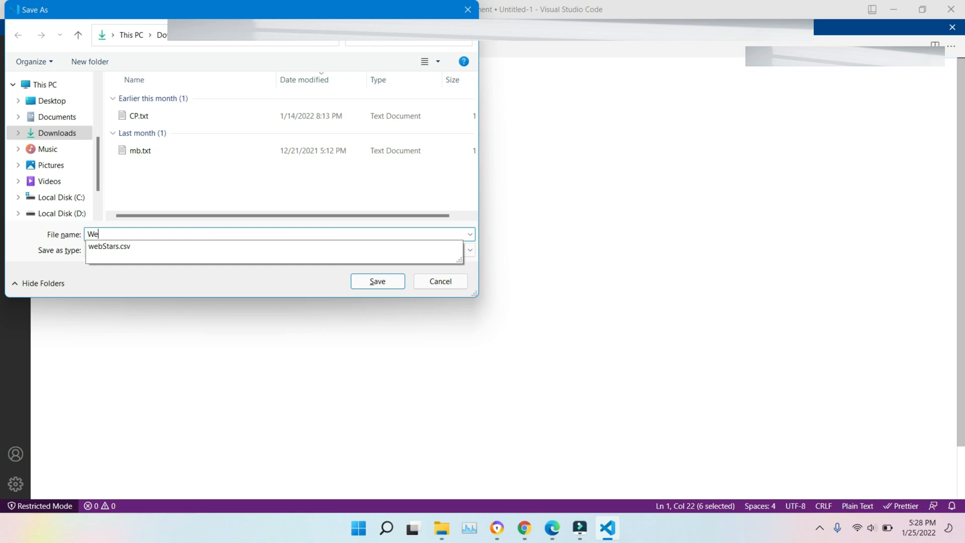
pyautogui.write('bcast')
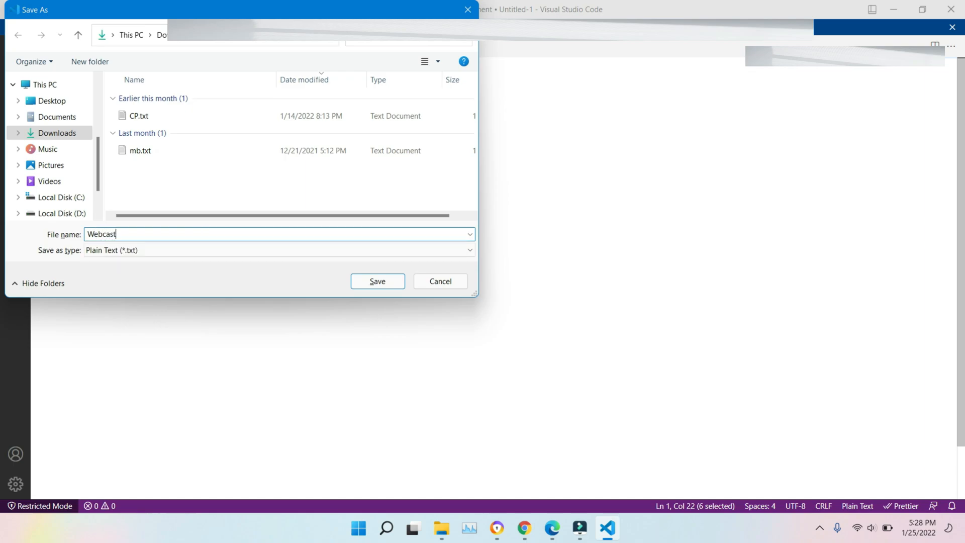
pyautogui.write('.csv')
pyautogui.press('Return')
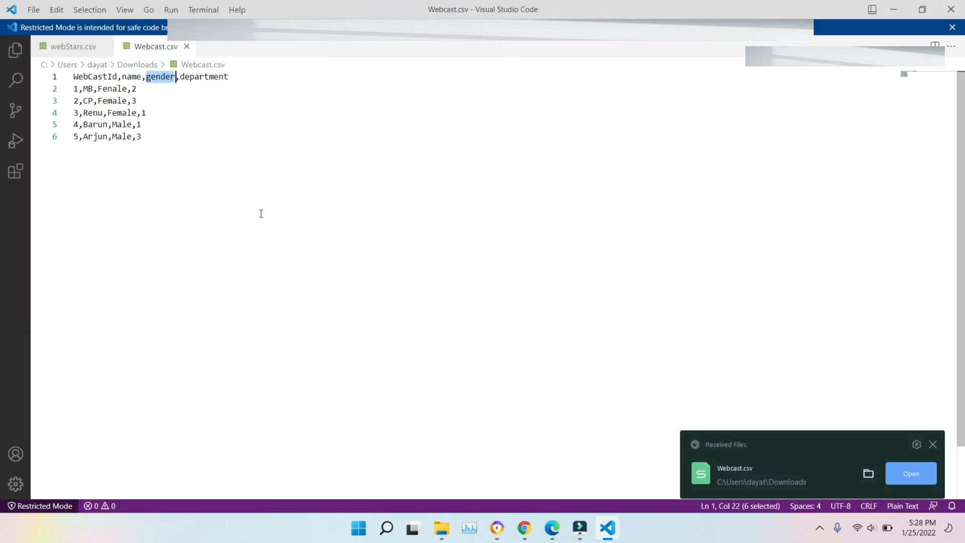
# - Create a new file and enter "DepID gender TotalStars" as its first line
pyautogui.click(228, 160)
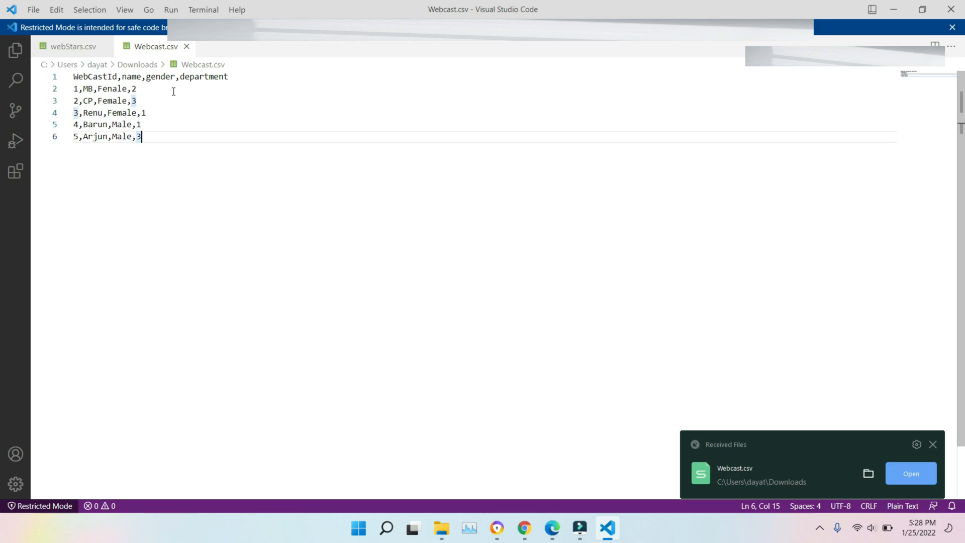
pyautogui.doubleClick(156, 80)
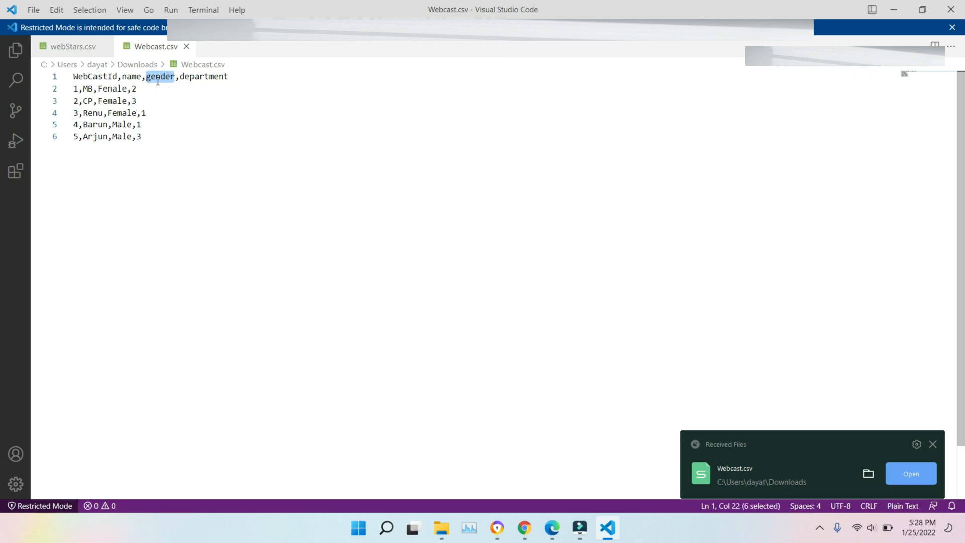
pyautogui.hotkey('ctrl', 'n')
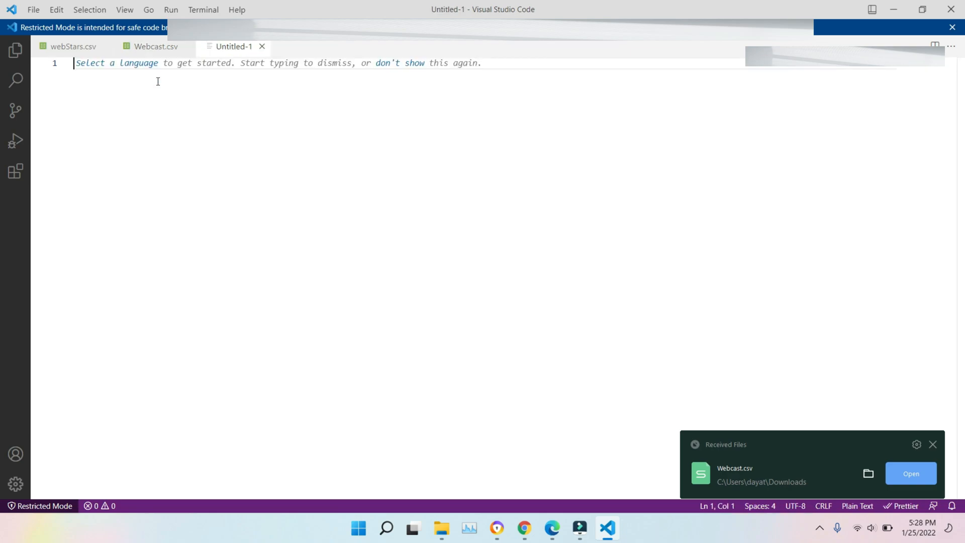
pyautogui.write('Dep')
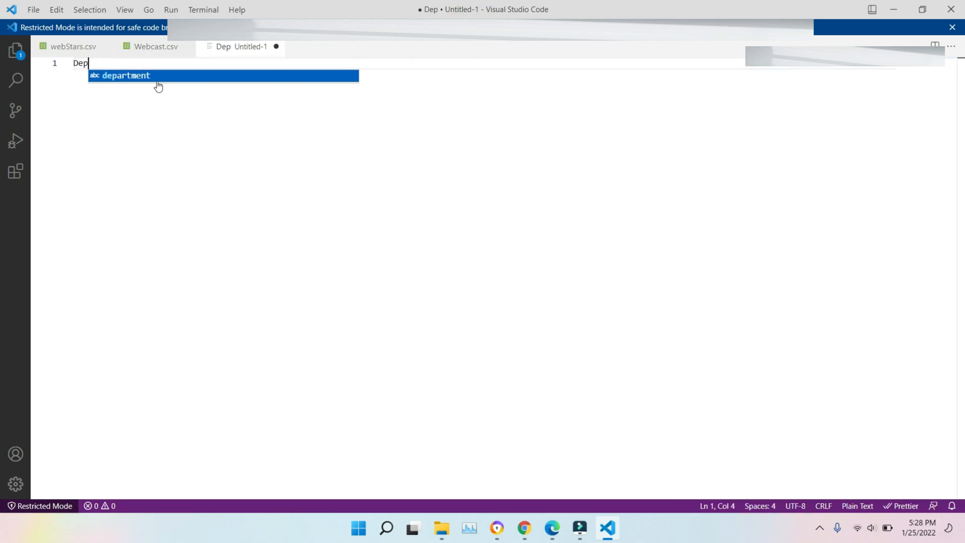
pyautogui.write('ID gender')
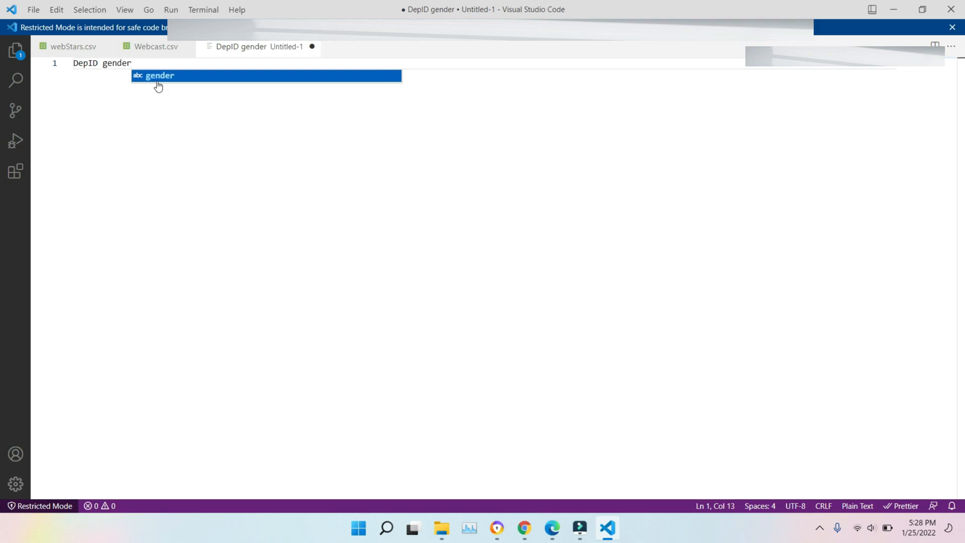
pyautogui.write(' Total')
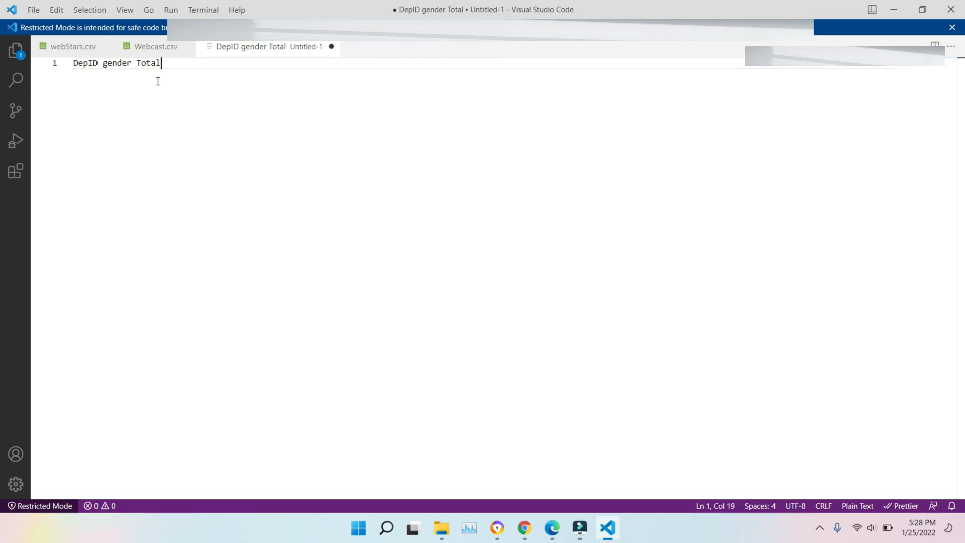
pyautogui.write('tars')
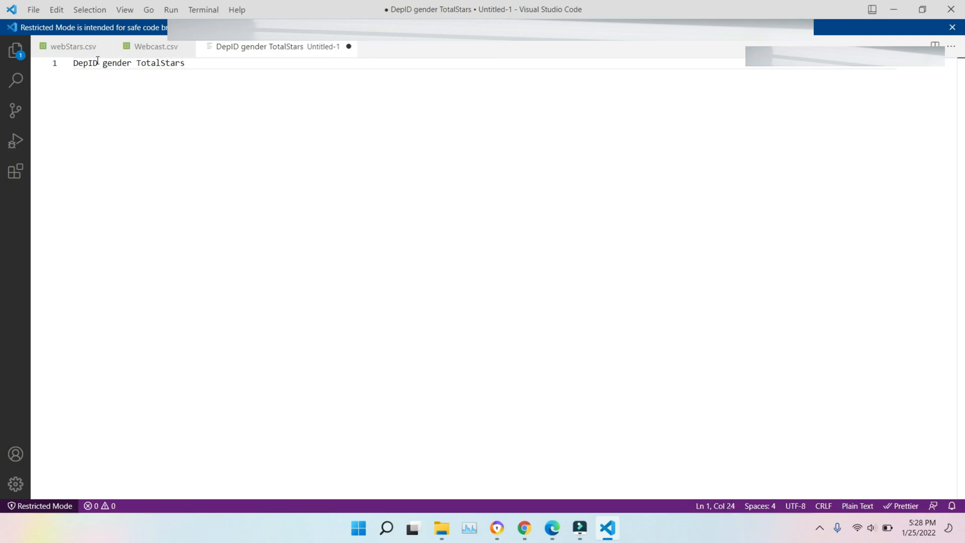
pyautogui.doubleClick(122, 63)
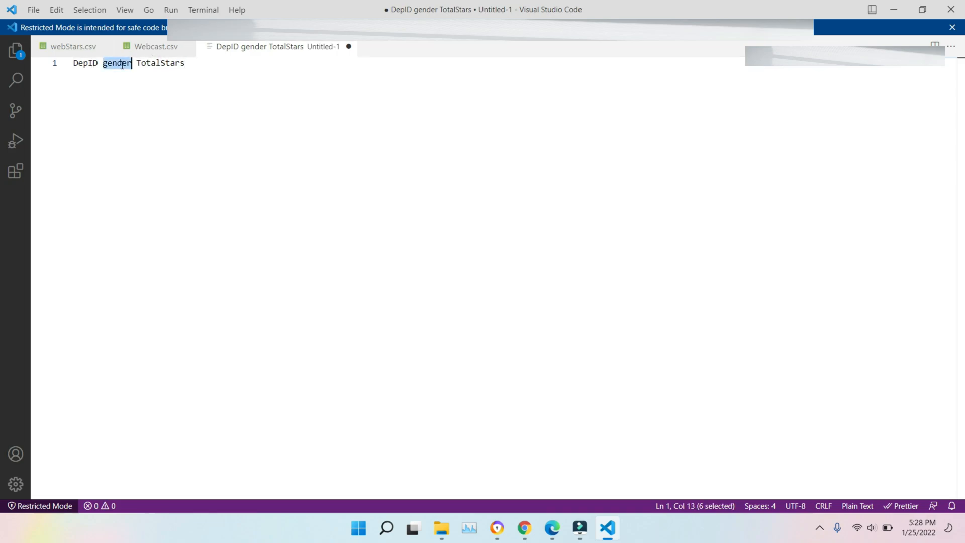
pyautogui.doubleClick(170, 63)
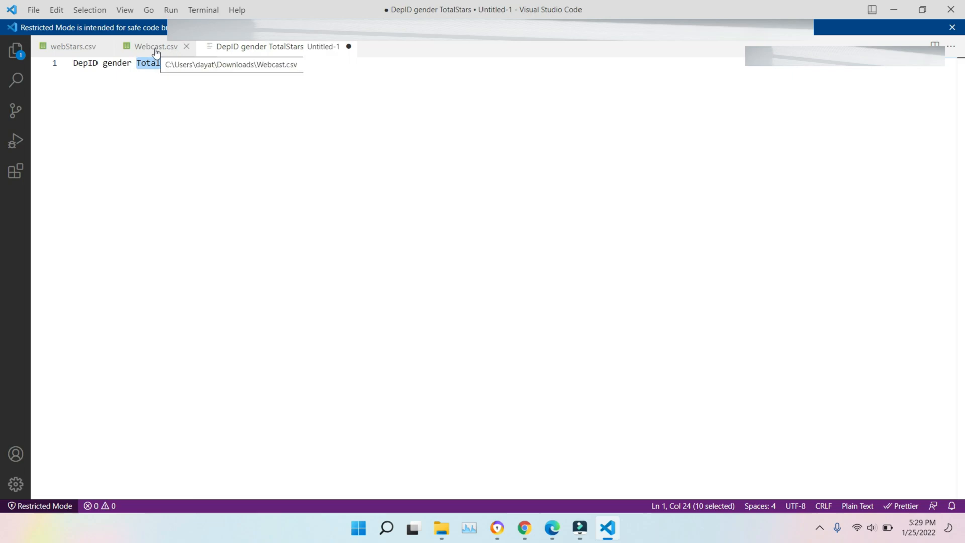
# - Add "DepID Totalmale emp Totalfemaleemp" on line 3 of the untitled file, leaving line 2 blank
pyautogui.click(156, 50)
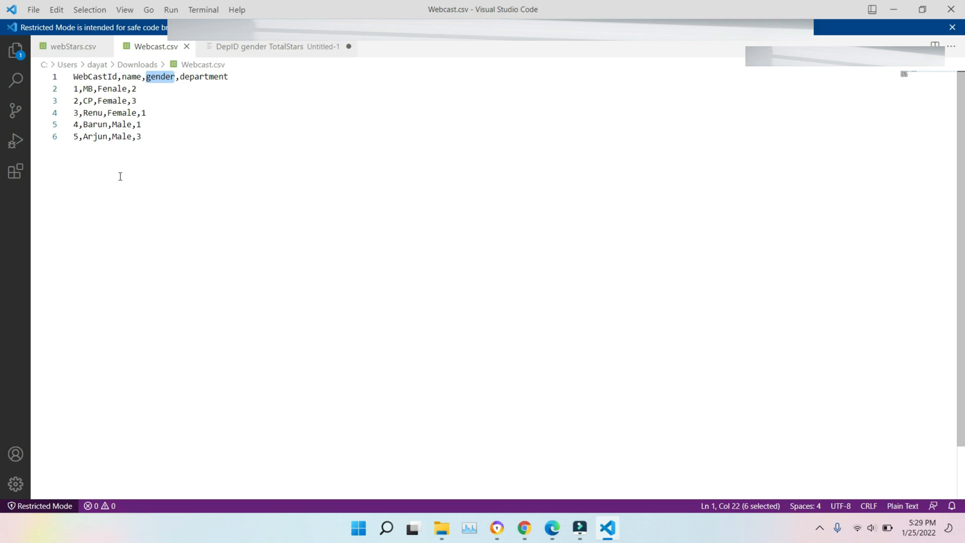
pyautogui.click(285, 51)
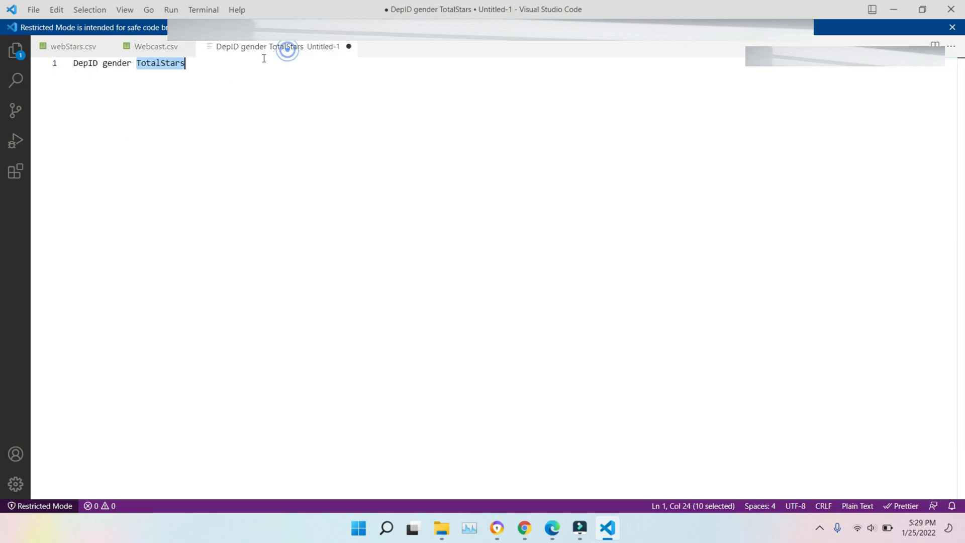
pyautogui.click(245, 61)
pyautogui.press('Return')
pyautogui.press('Return')
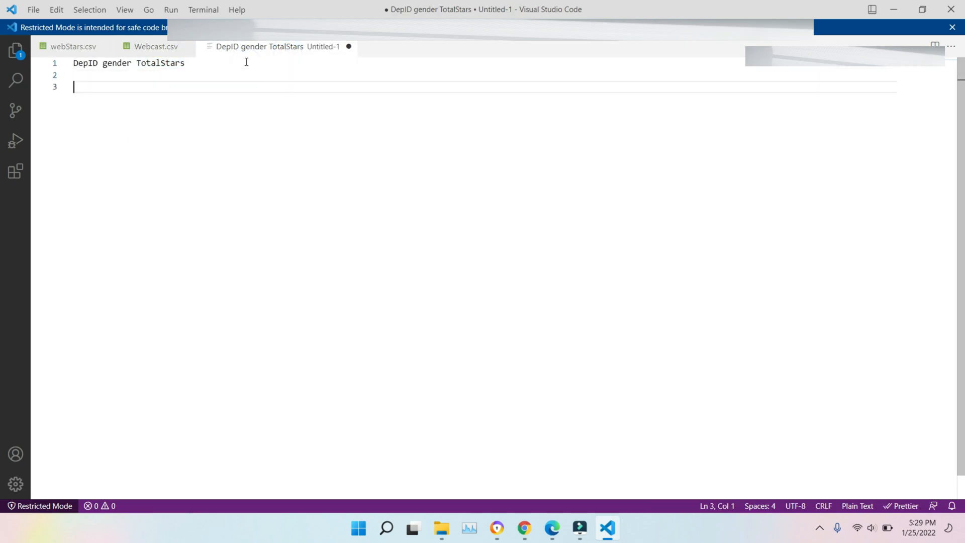
pyautogui.write('DepID ')
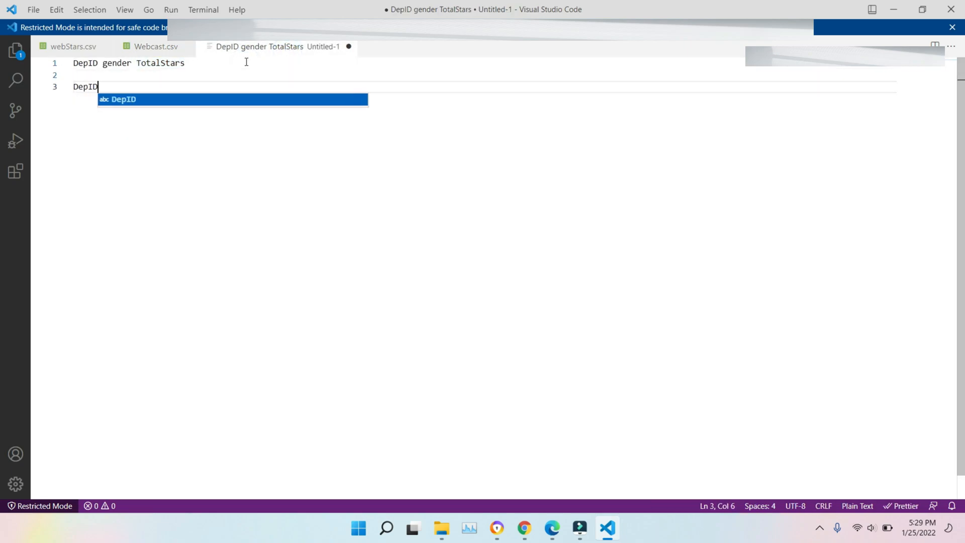
pyautogui.write('To')
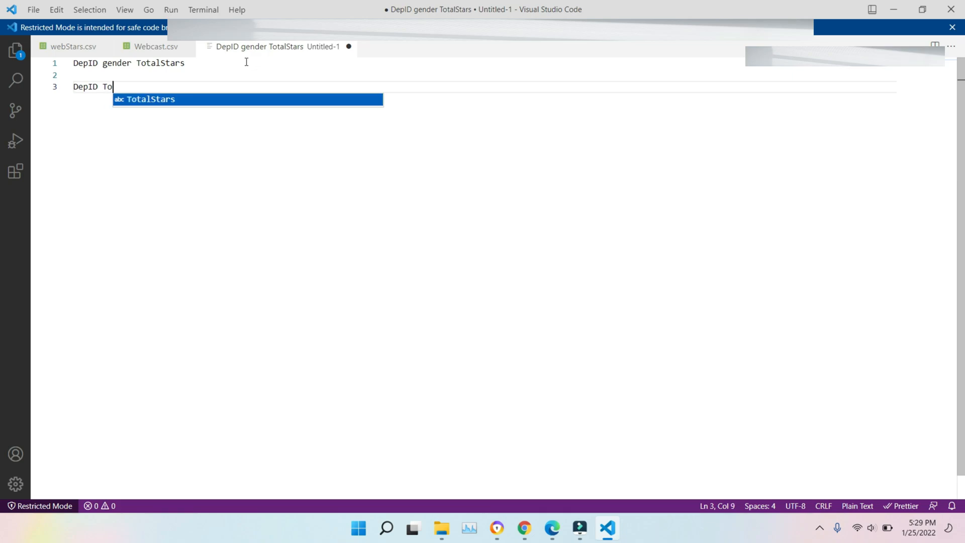
pyautogui.write('talmale emp ')
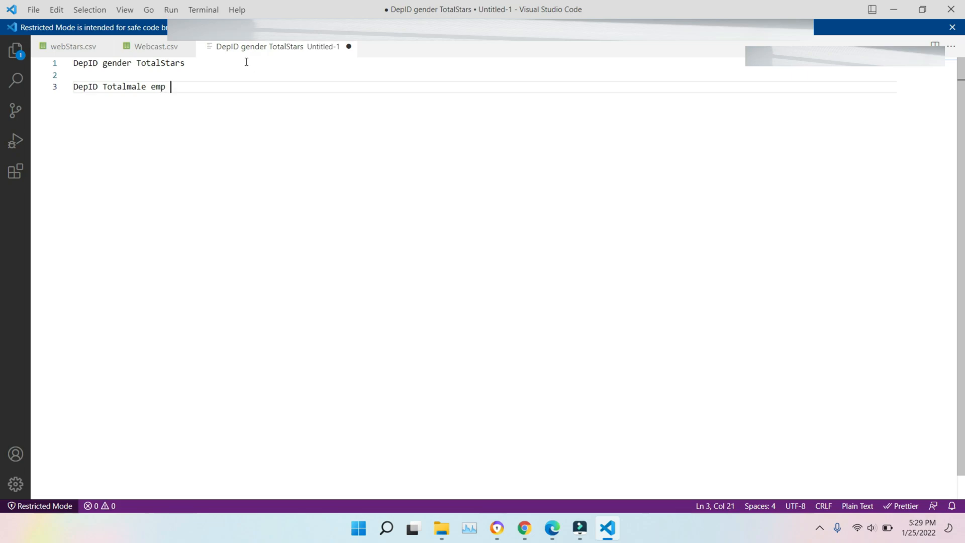
pyautogui.write('Total')
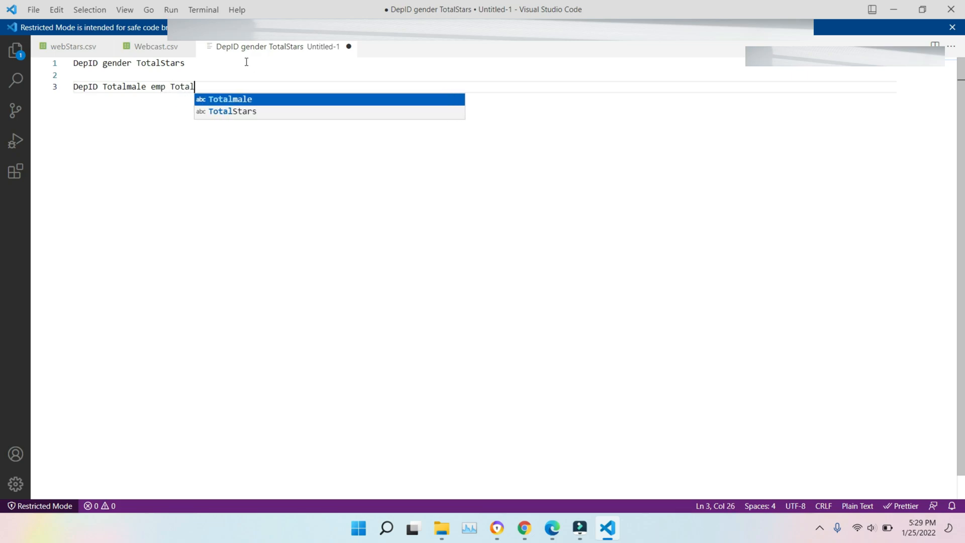
pyautogui.write('femaleemp')
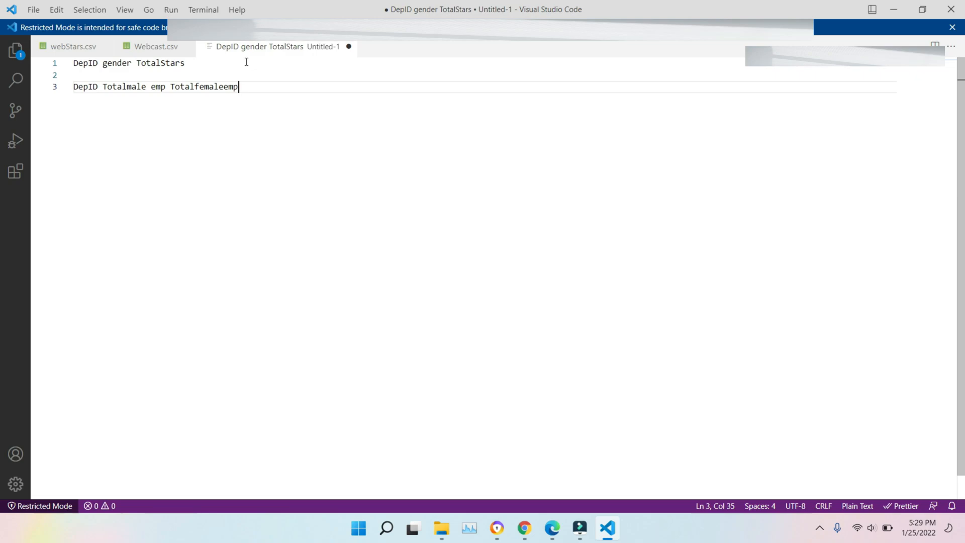
# - Remove the space in "Totalmale emp" on line 3 so the column name reads "Totalmaleemp"
pyautogui.doubleClick(121, 64)
pyautogui.click(172, 64)
pyautogui.doubleClick(172, 64)
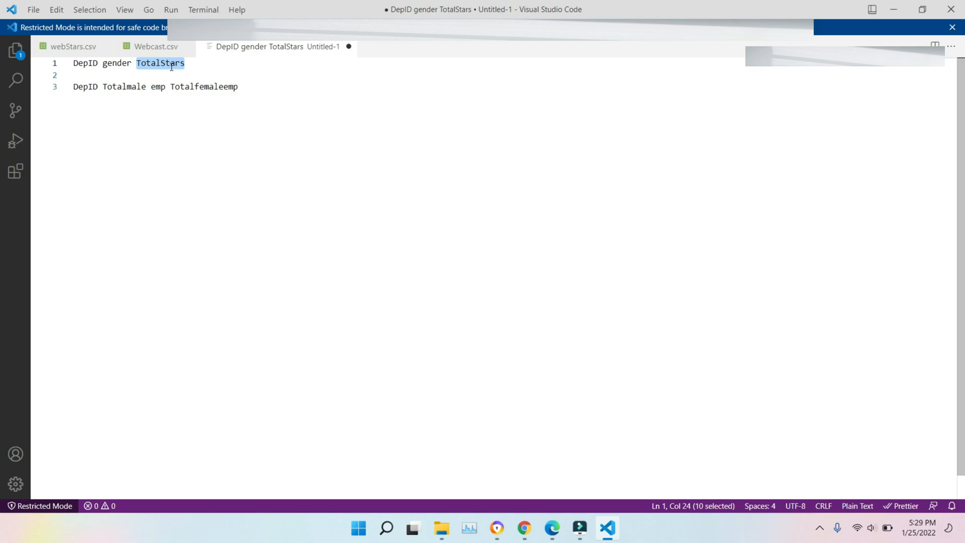
pyautogui.doubleClick(98, 87)
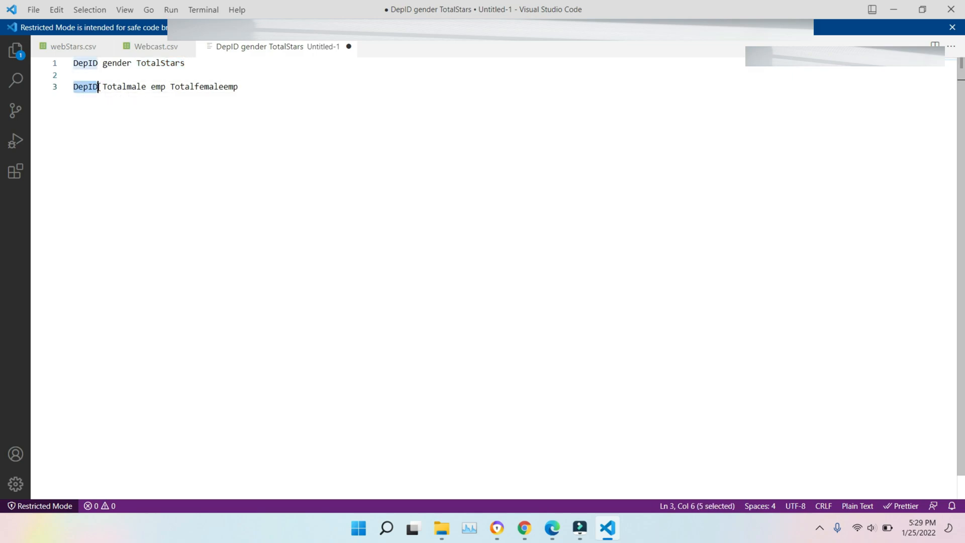
pyautogui.doubleClick(139, 86)
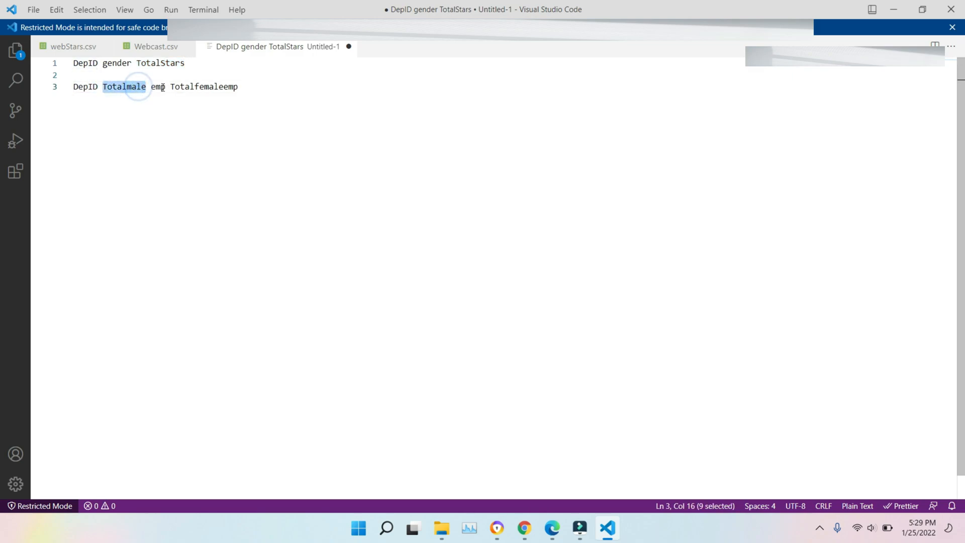
pyautogui.click(152, 86)
pyautogui.press('BackSpace')
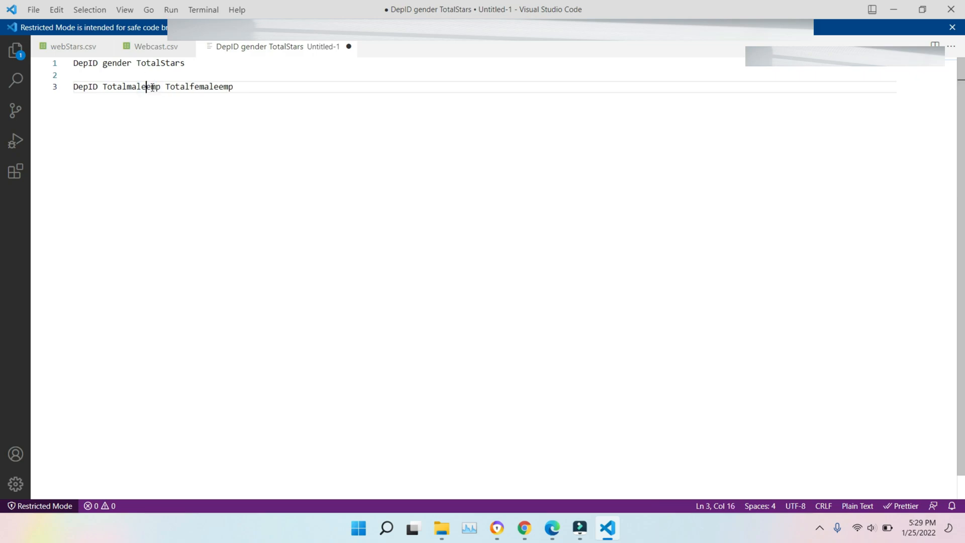
# - Switch to Azure Data Factory in the browser and close all open resource tabs, including dataflow1
pyautogui.click(150, 46)
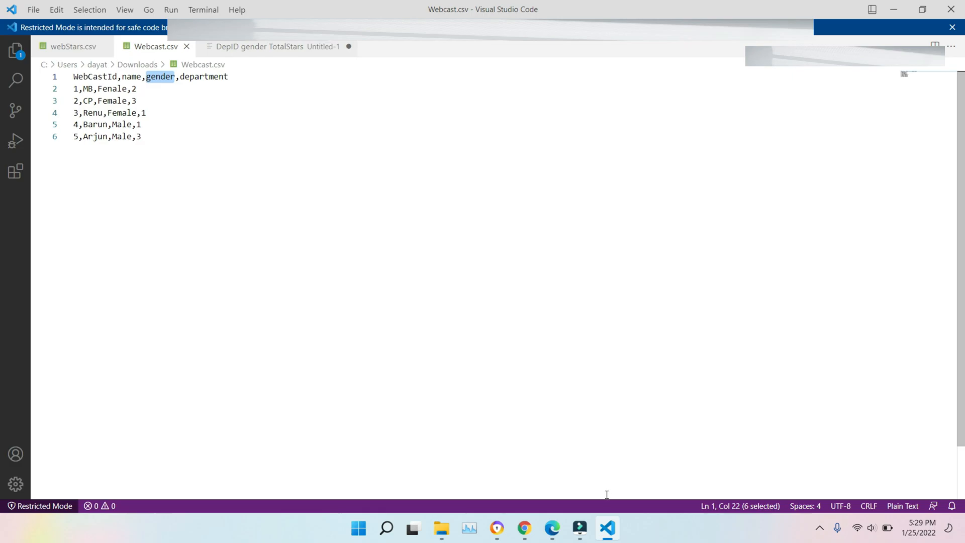
pyautogui.click(551, 528)
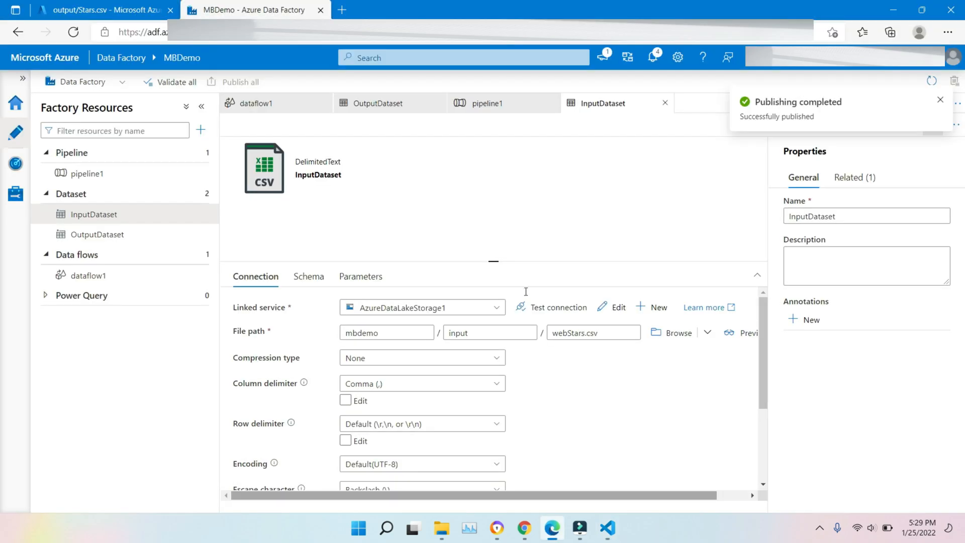
pyautogui.rightClick(272, 103)
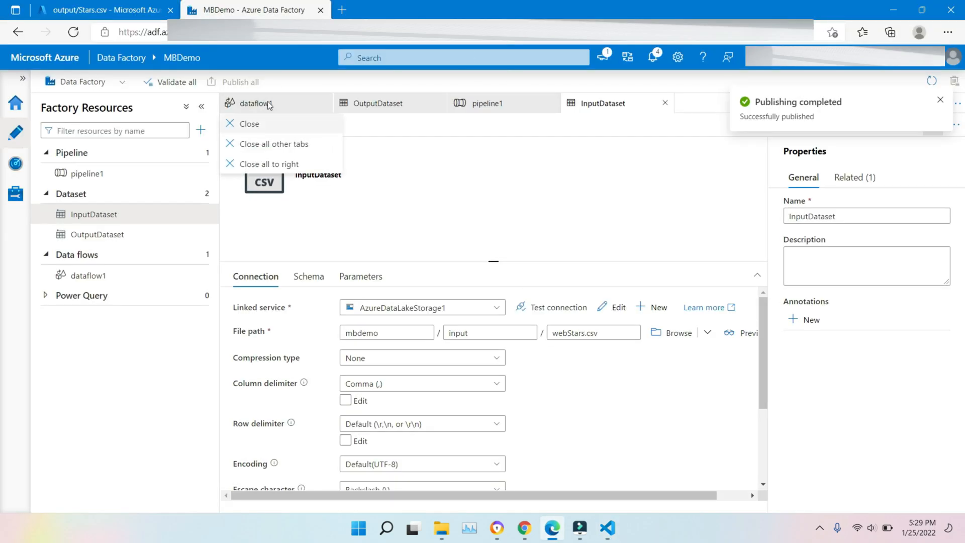
pyautogui.click(273, 163)
pyautogui.click(323, 103)
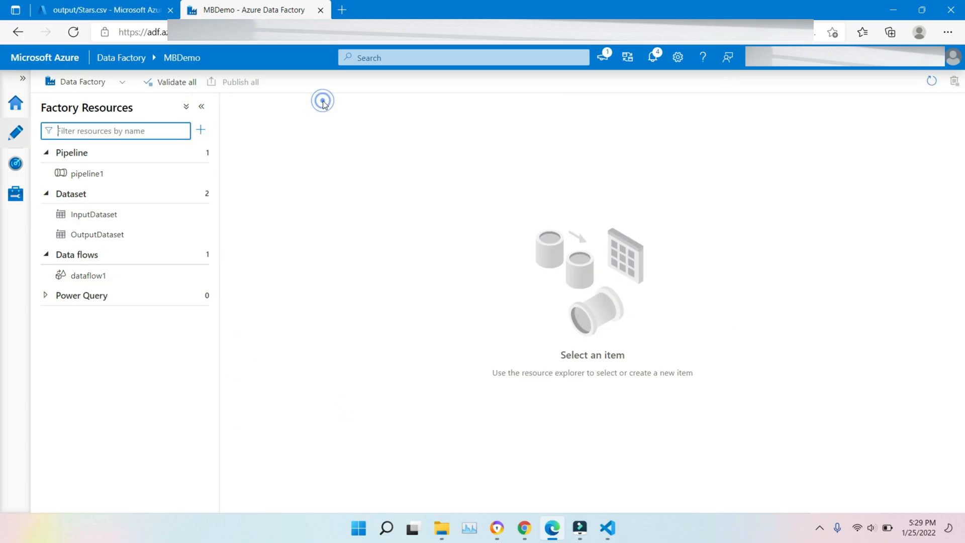
# - In the Azure portal, close the output/Stars.csv blob and open the input folder of the mbdemo container
pyautogui.click(103, 5)
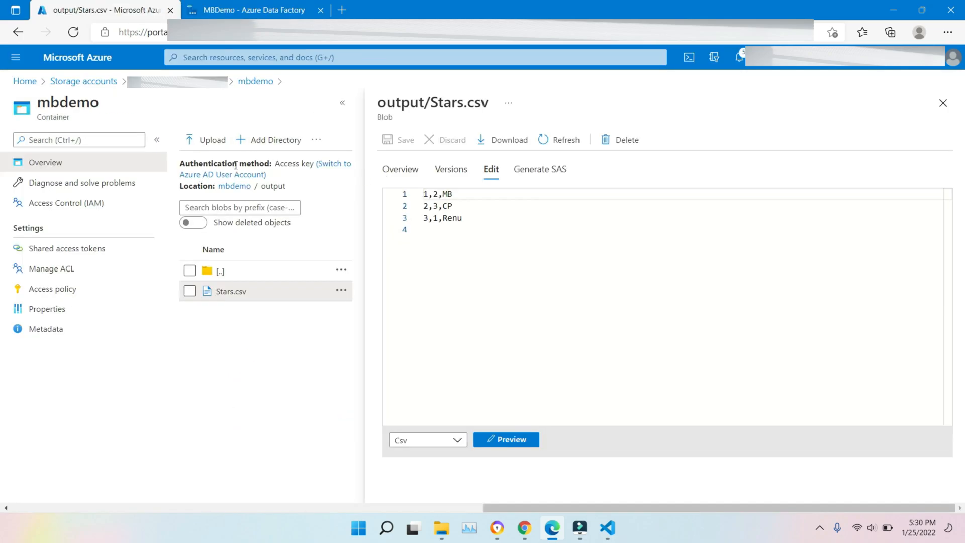
pyautogui.click(229, 187)
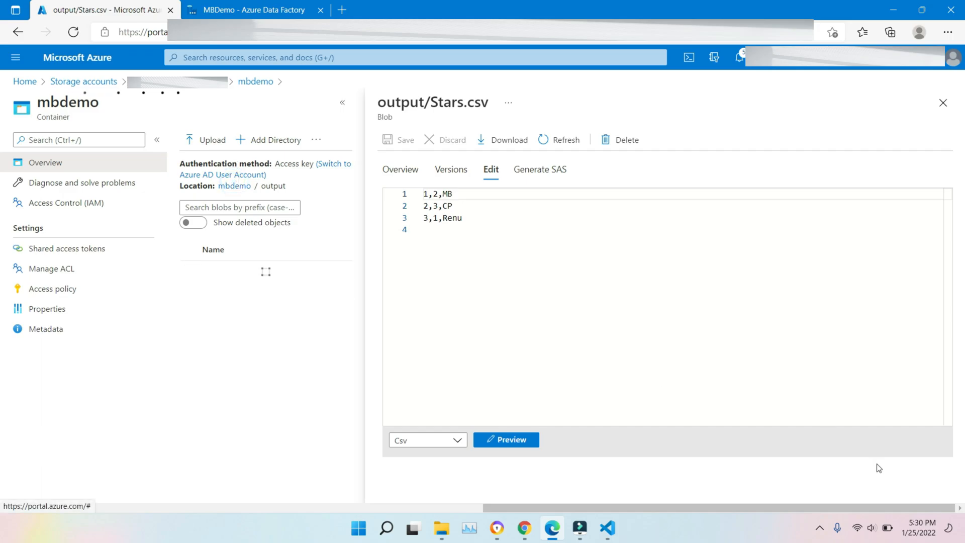
pyautogui.click(943, 103)
pyautogui.click(264, 242)
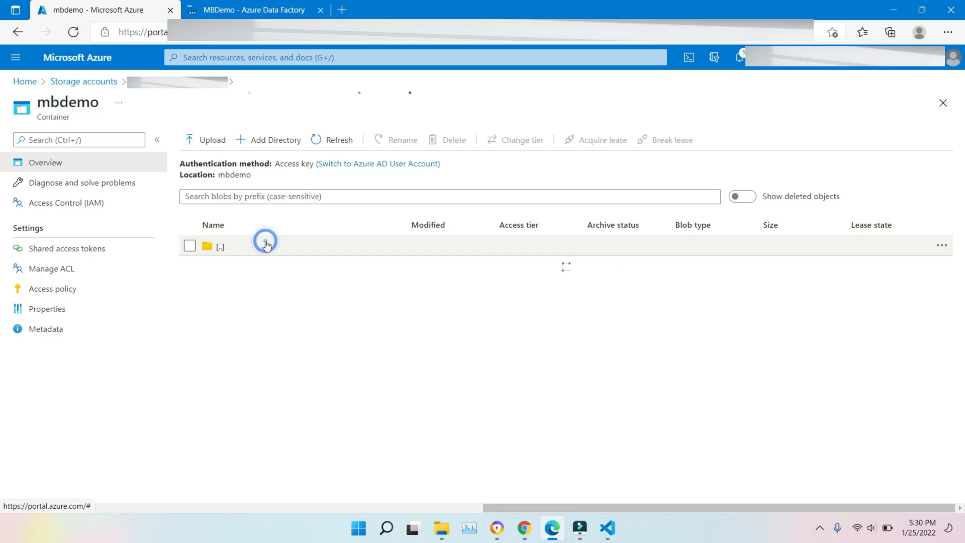
# - Upload Webcast.csv from the Downloads folder into the mbdemo container's input folder
pyautogui.click(211, 142)
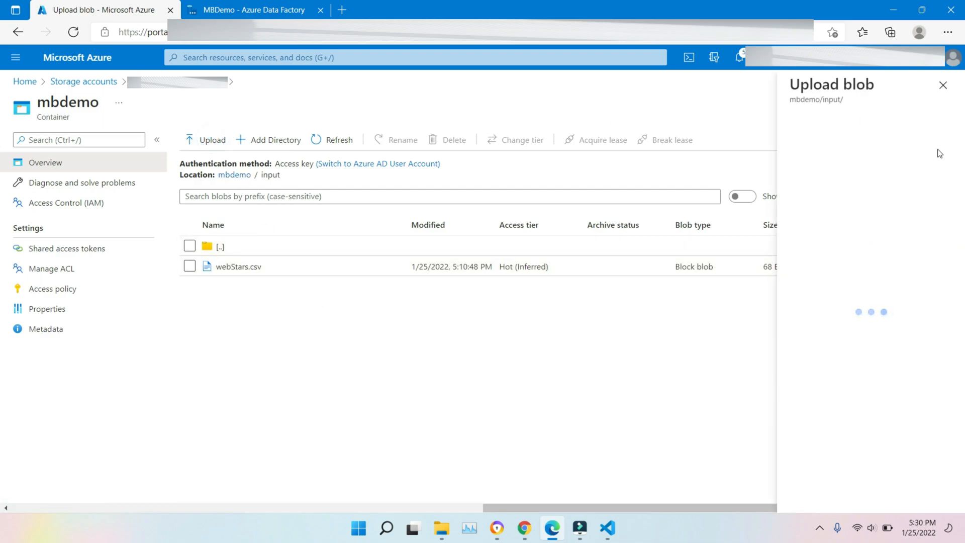
pyautogui.click(945, 137)
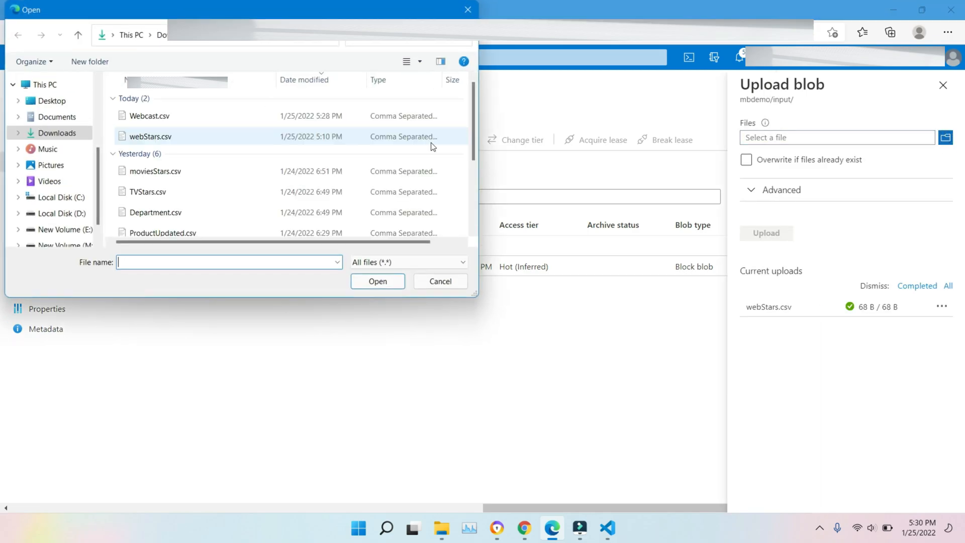
pyautogui.doubleClick(173, 120)
pyautogui.click(768, 238)
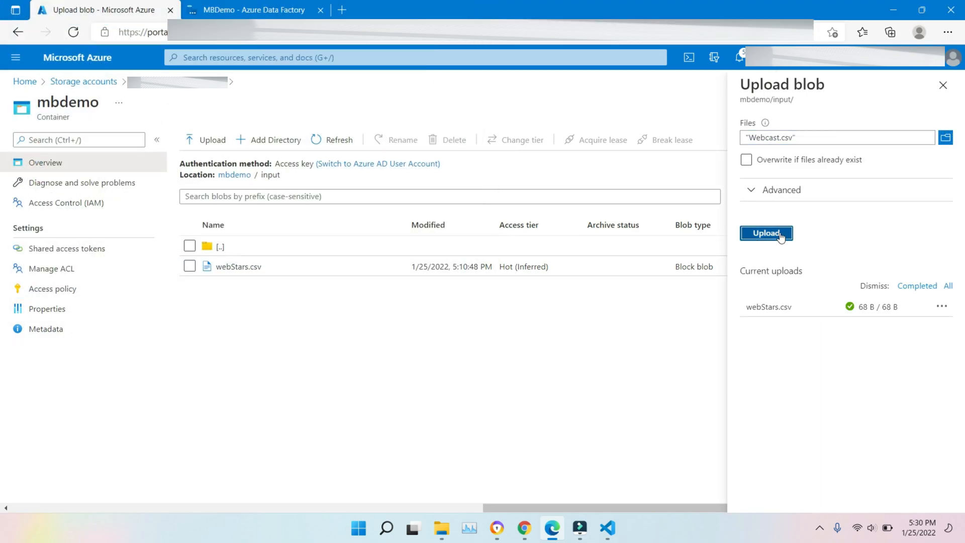
# - Switch to Azure Data Factory and point InputDataset's file path to Webcast.csv in the mbdemo input folder
pyautogui.click(269, 6)
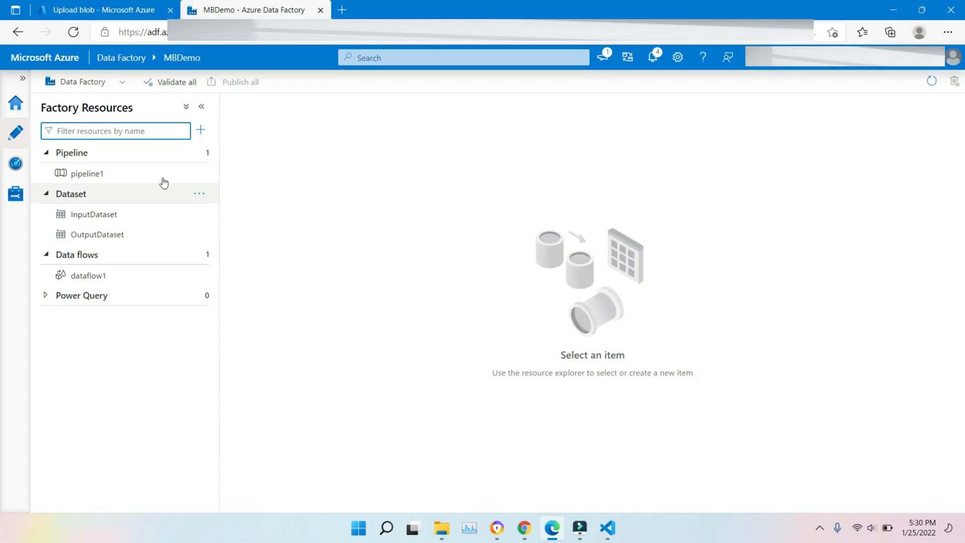
pyautogui.click(153, 219)
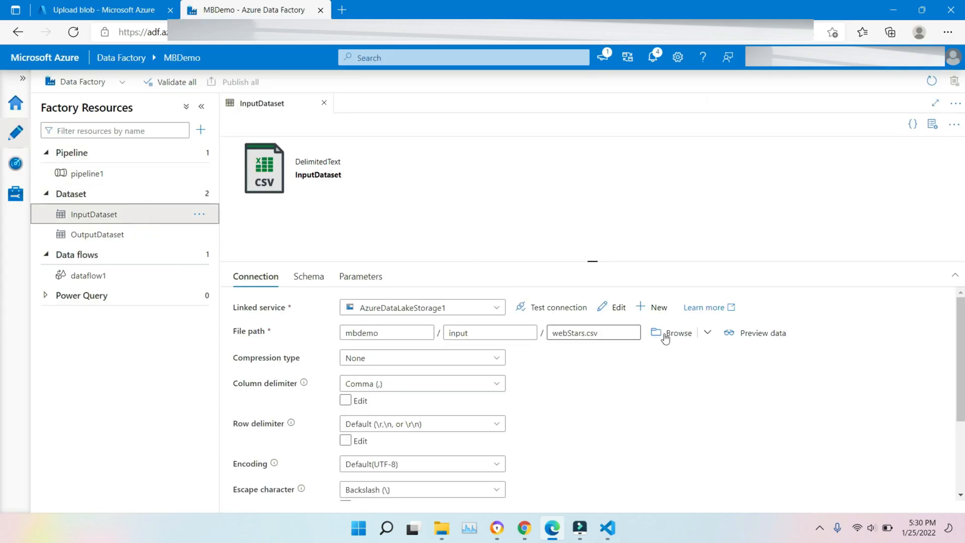
pyautogui.click(657, 336)
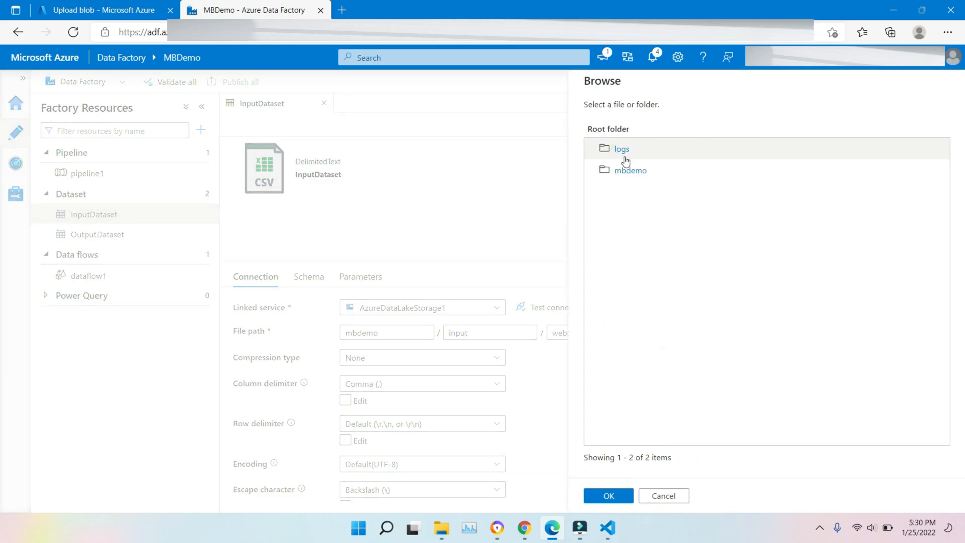
pyautogui.click(623, 170)
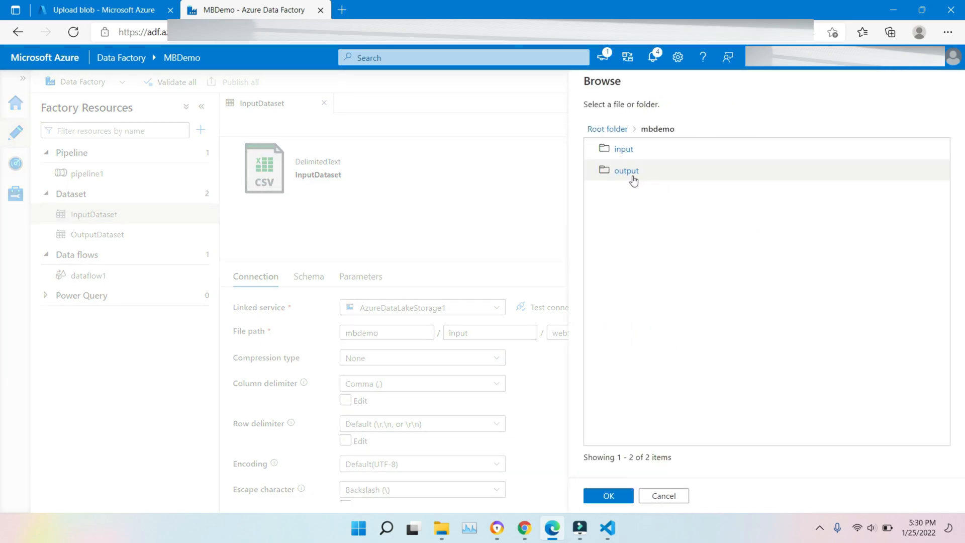
pyautogui.click(623, 149)
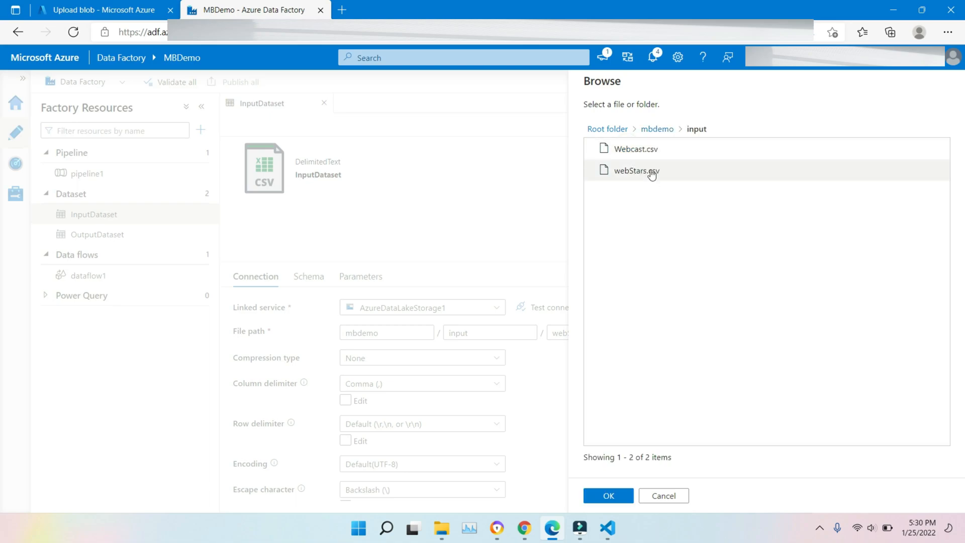
pyautogui.click(634, 149)
pyautogui.click(623, 496)
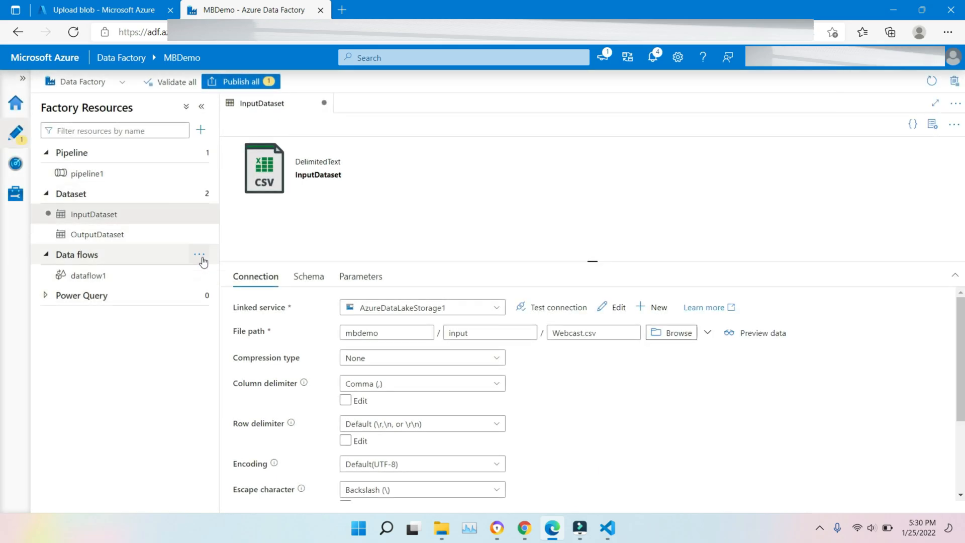
# - Create a new data flow, add a source to it, and enlarge the source settings area
pyautogui.click(200, 255)
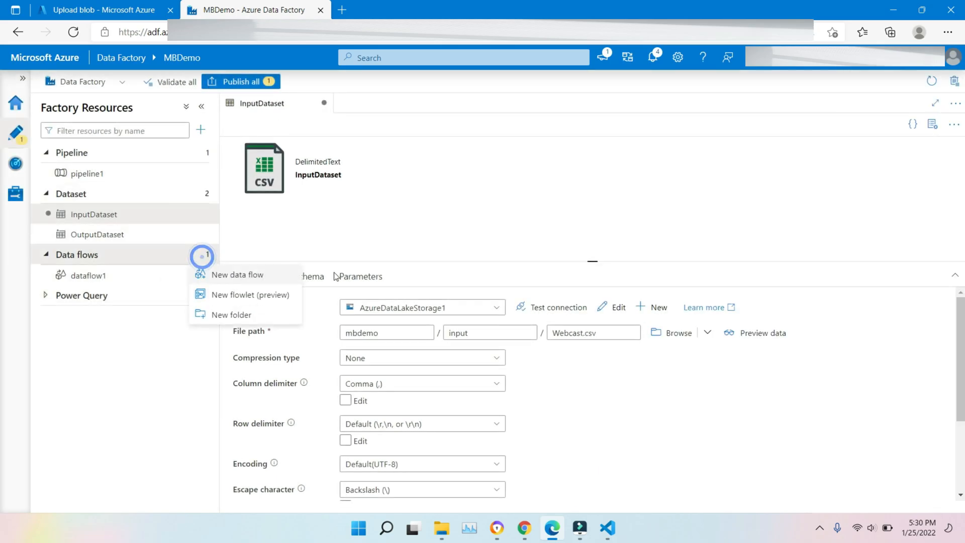
pyautogui.click(248, 280)
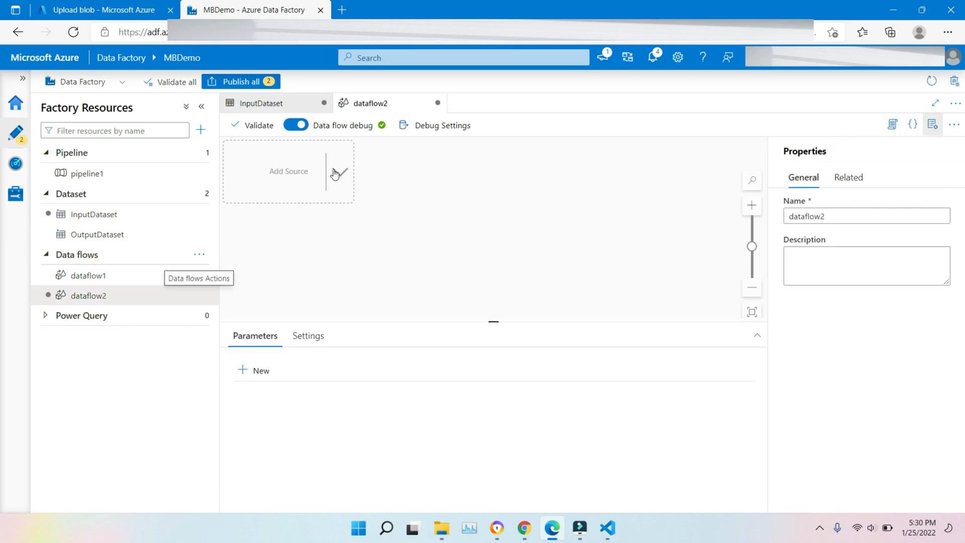
pyautogui.click(335, 173)
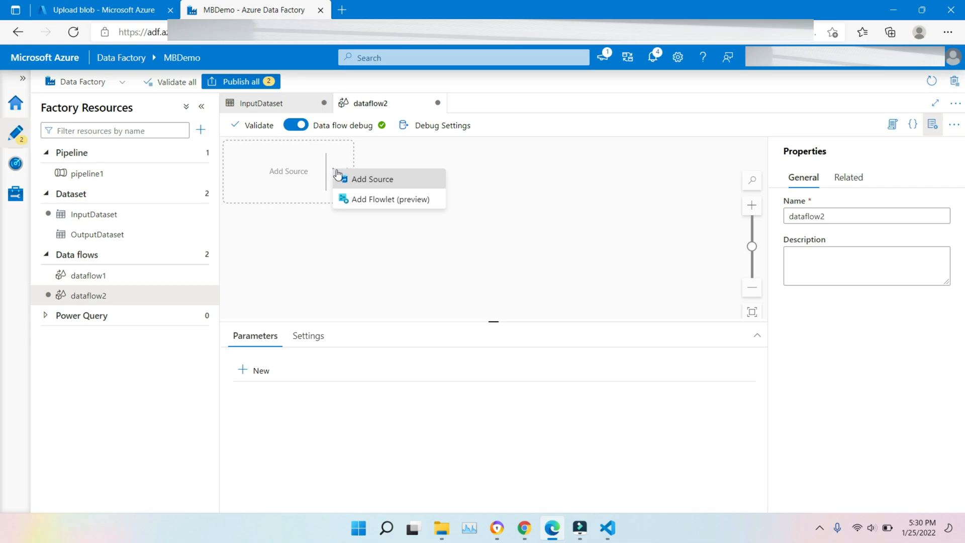
pyautogui.click(371, 184)
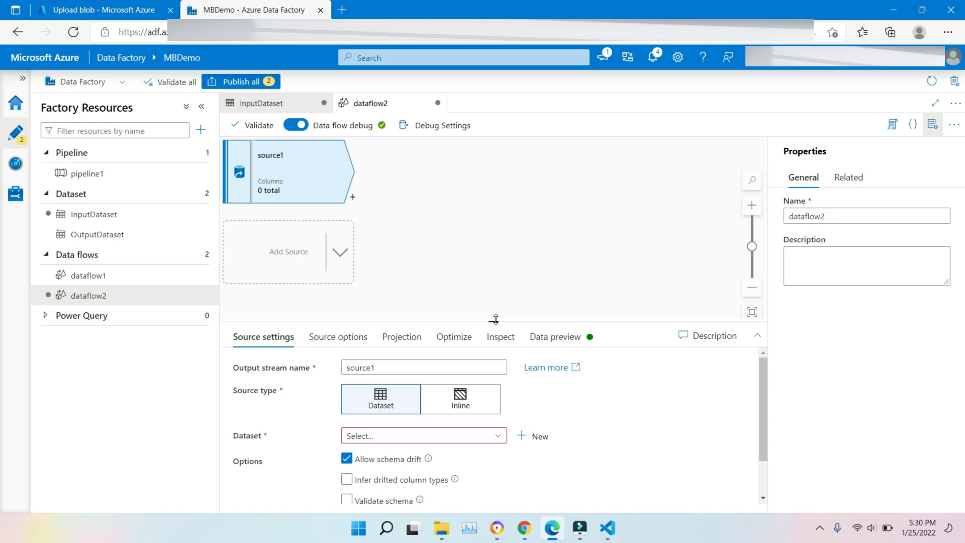
pyautogui.moveTo(494, 319); pyautogui.dragTo(493, 241)
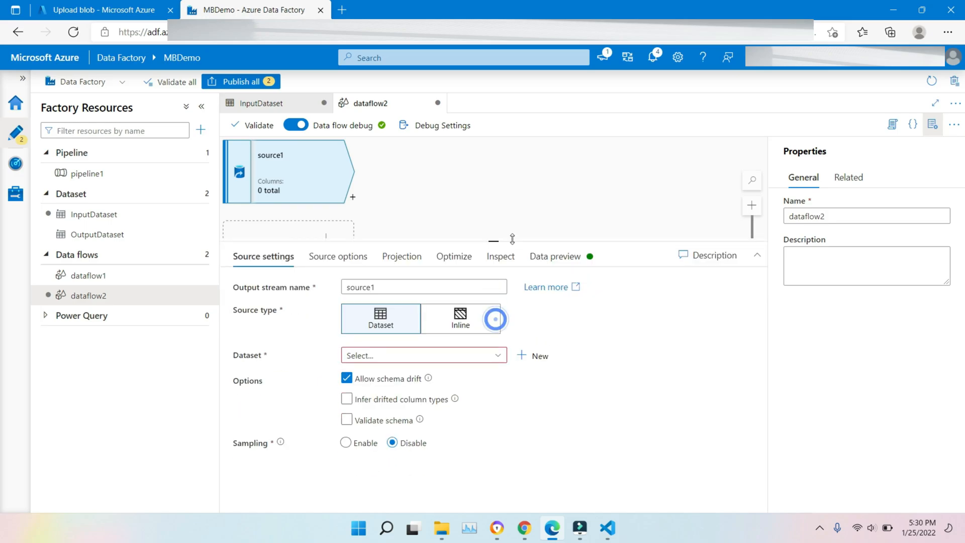
# - Try to publish all pending changes, first from the new data flow and again from InputDataset
pyautogui.click(229, 83)
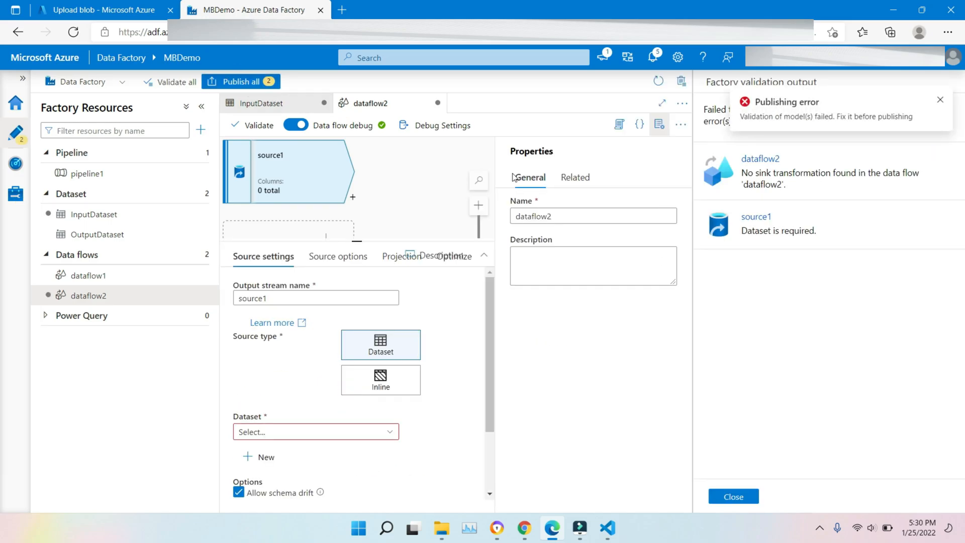
pyautogui.click(942, 100)
pyautogui.click(749, 496)
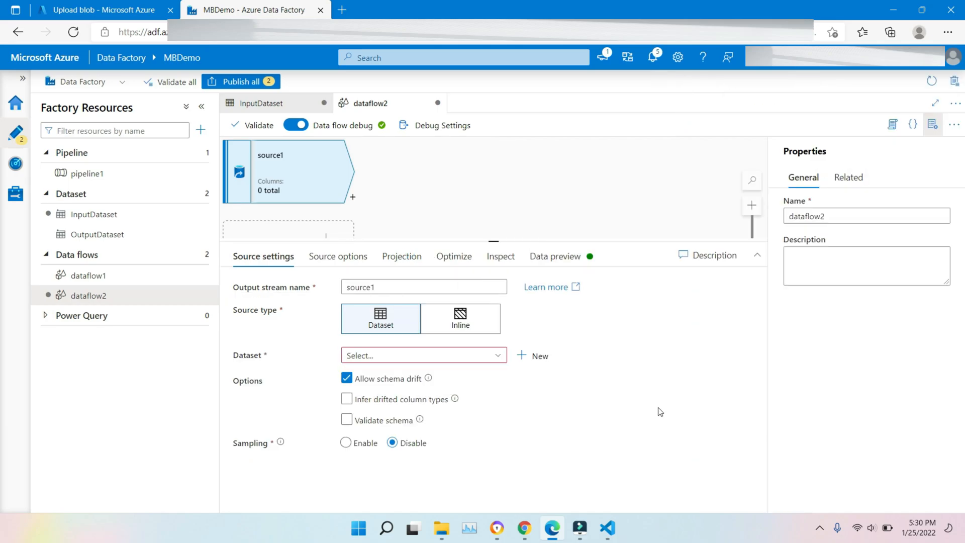
pyautogui.click(283, 104)
pyautogui.click(254, 81)
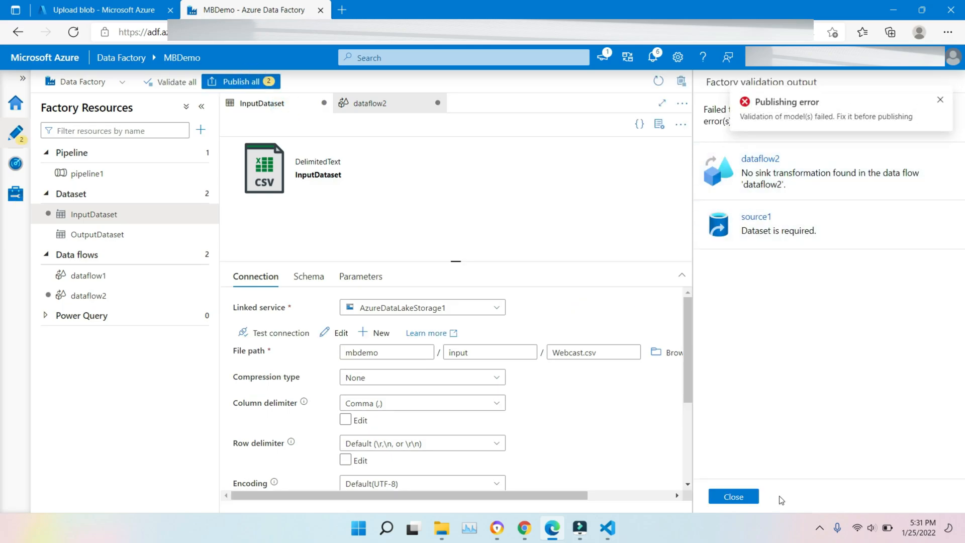
pyautogui.click(739, 497)
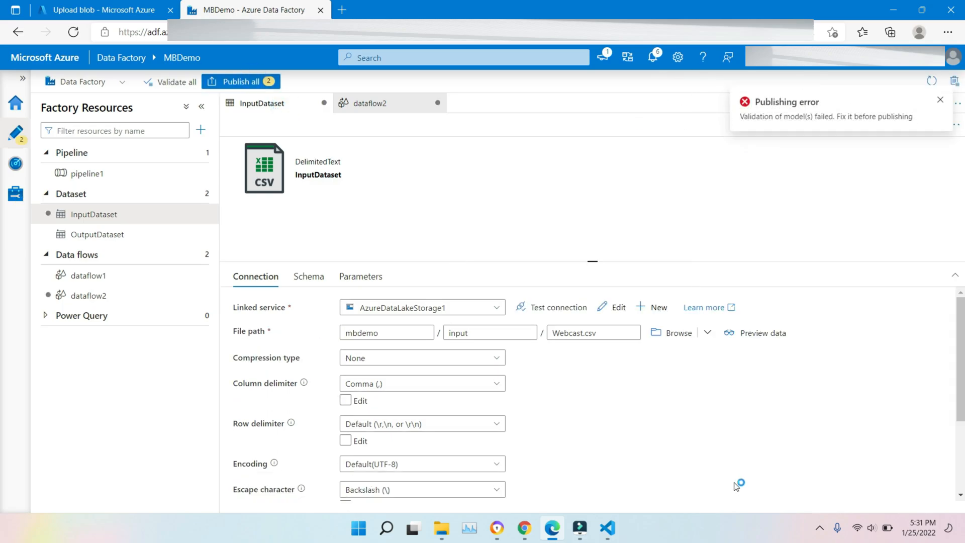
# - Return to dataflow2 and set InputDataset as the dataset of source1
pyautogui.click(371, 104)
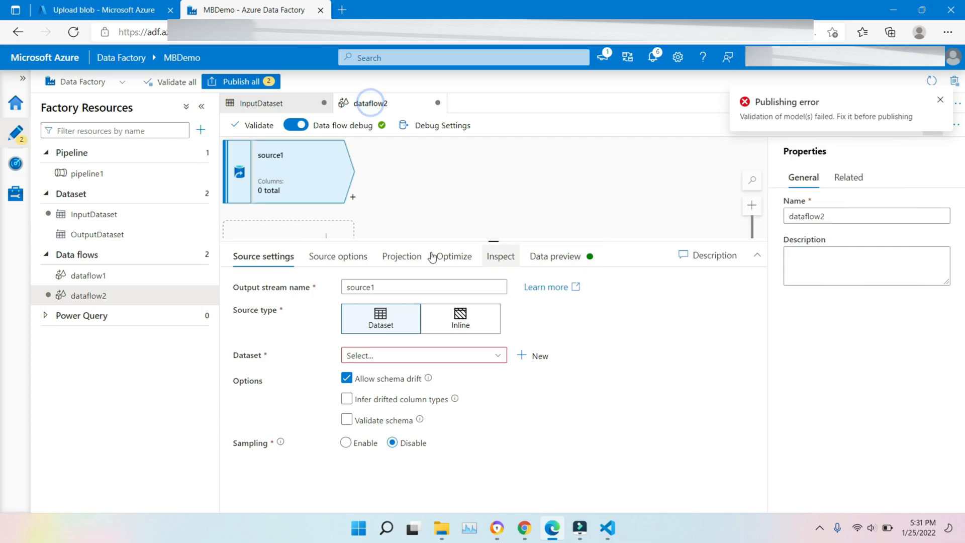
pyautogui.click(482, 361)
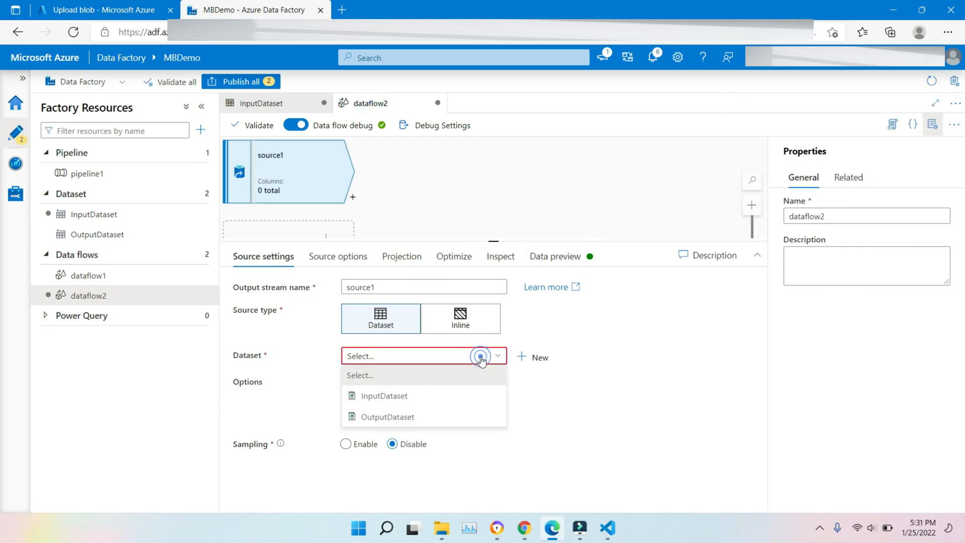
pyautogui.click(401, 397)
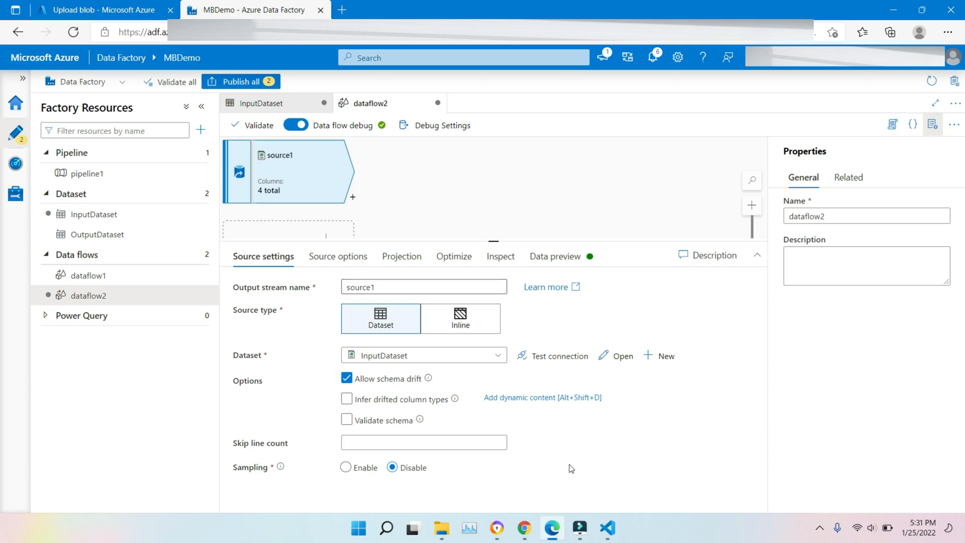
# - Review source1's projection columns and check the files in the mbdemo input folder in the Azure portal
pyautogui.click(354, 264)
pyautogui.click(405, 256)
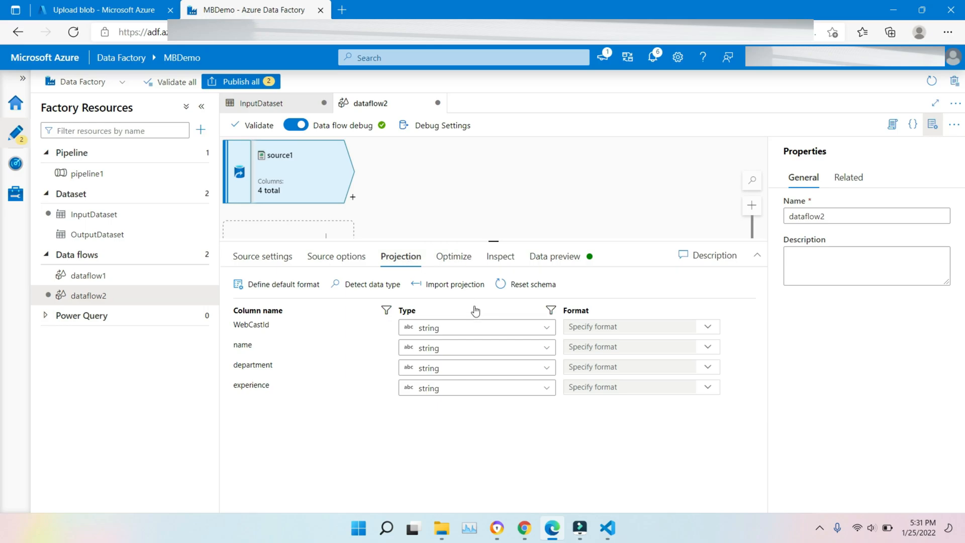
pyautogui.click(142, 10)
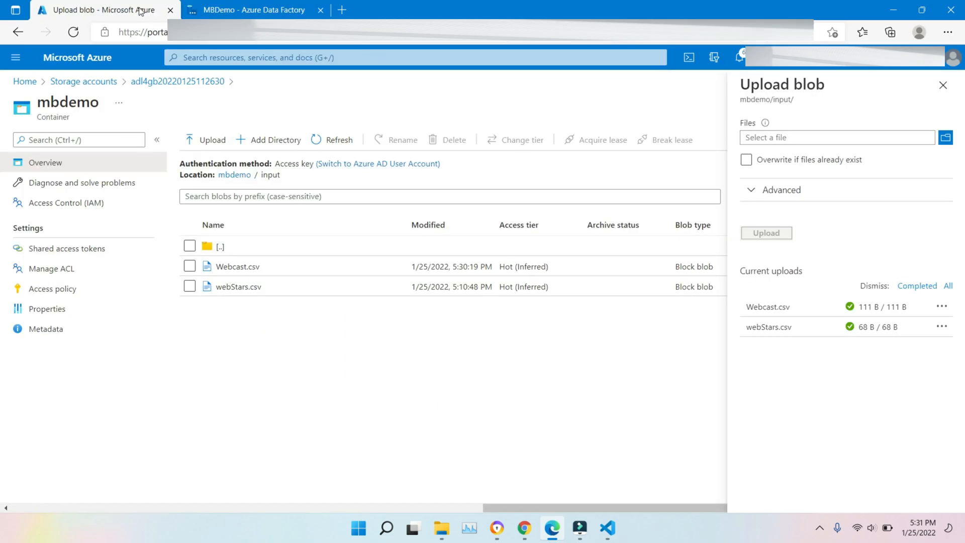
pyautogui.click(243, 7)
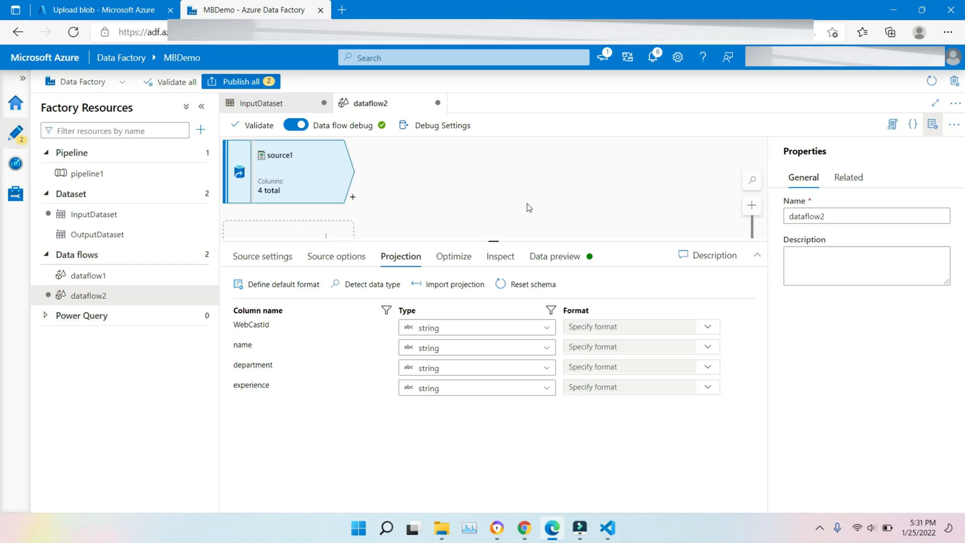
# - Load the data preview of source1 and examine all its columns, including department, experience and gender
pyautogui.click(584, 257)
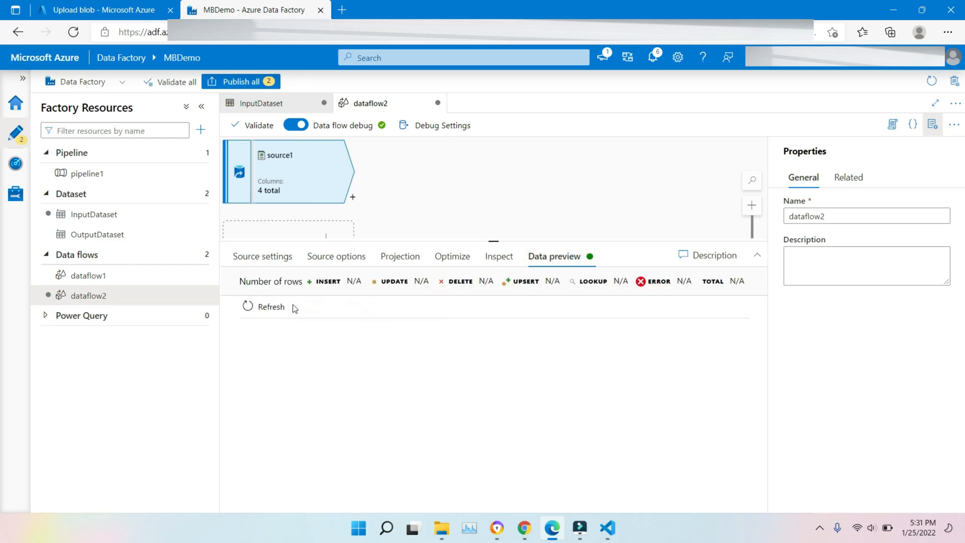
pyautogui.tripleClick(274, 307)
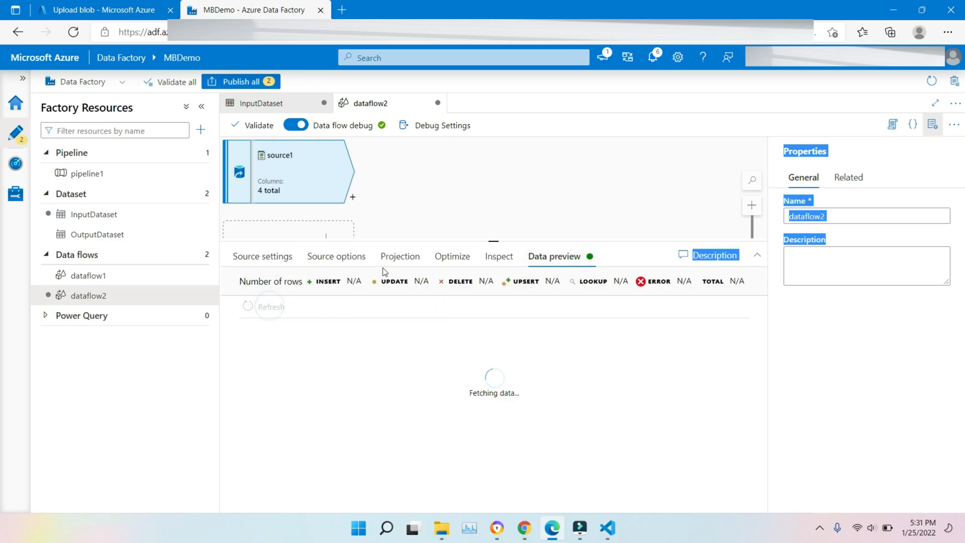
pyautogui.click(619, 210)
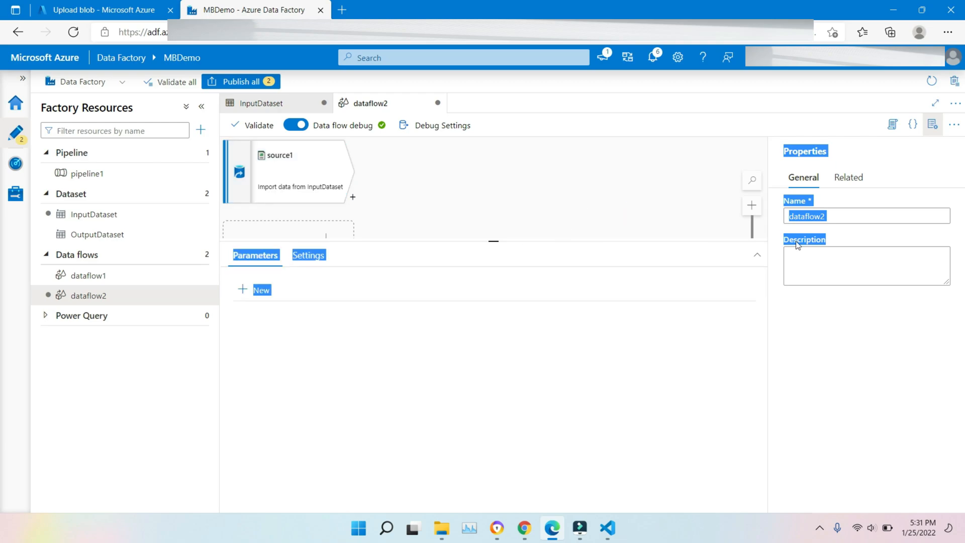
pyautogui.click(315, 182)
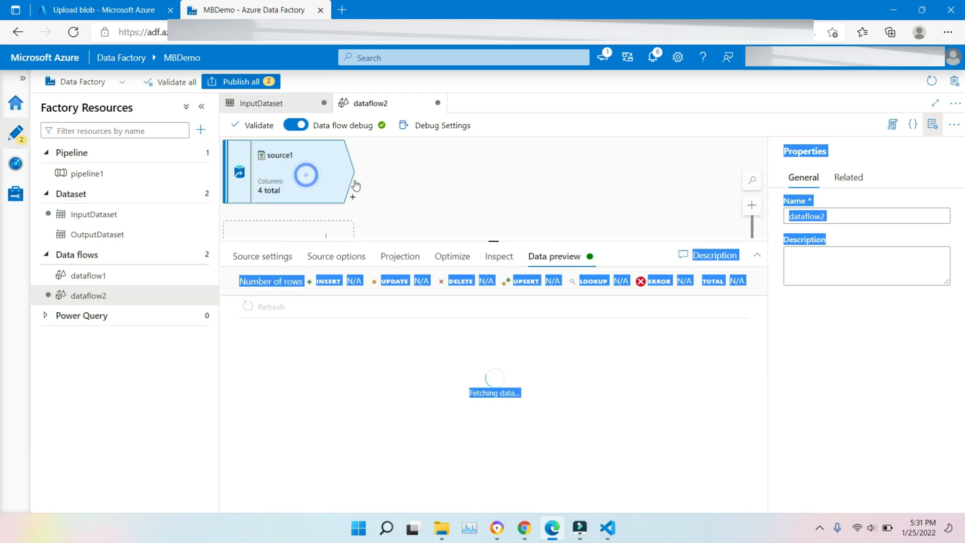
pyautogui.click(875, 343)
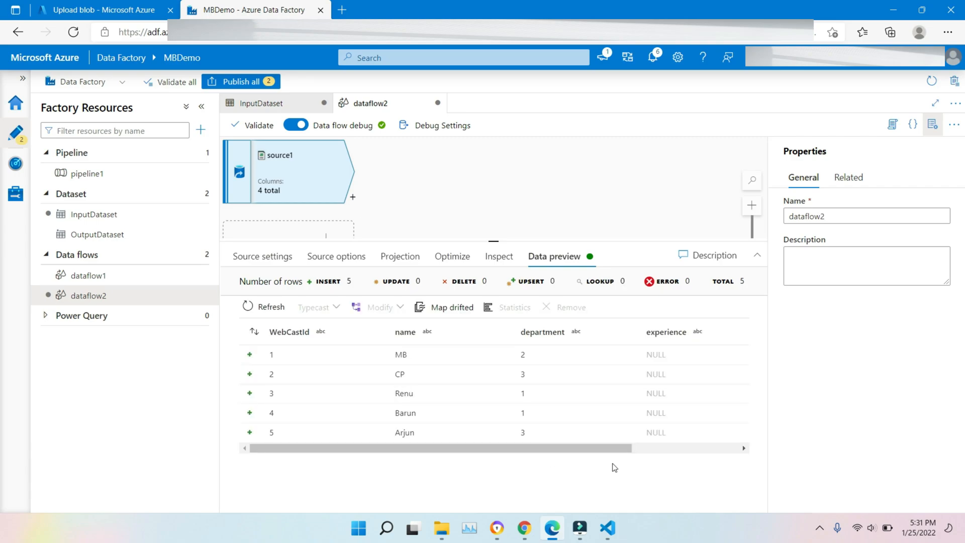
pyautogui.hscroll(2, 675, 461)
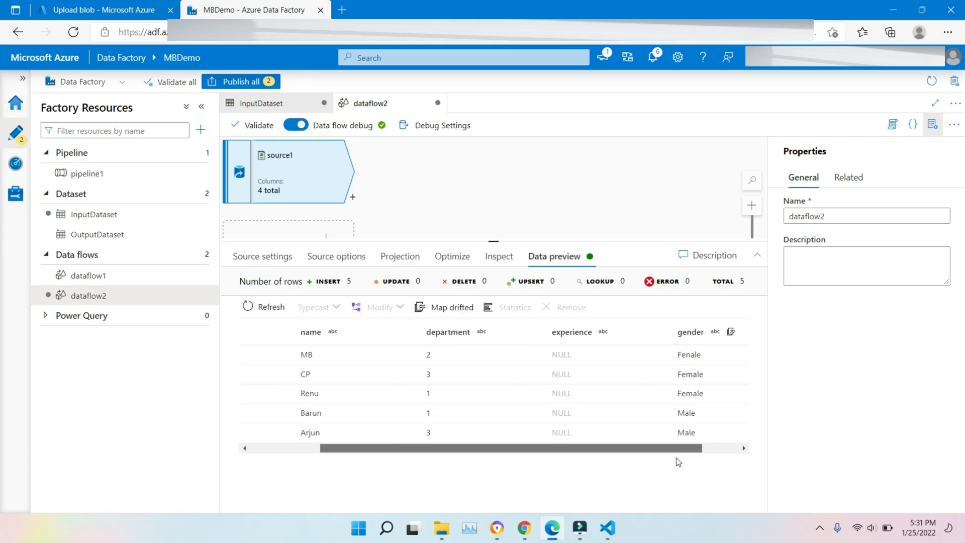
pyautogui.moveTo(677, 462); pyautogui.dragTo(590, 462)
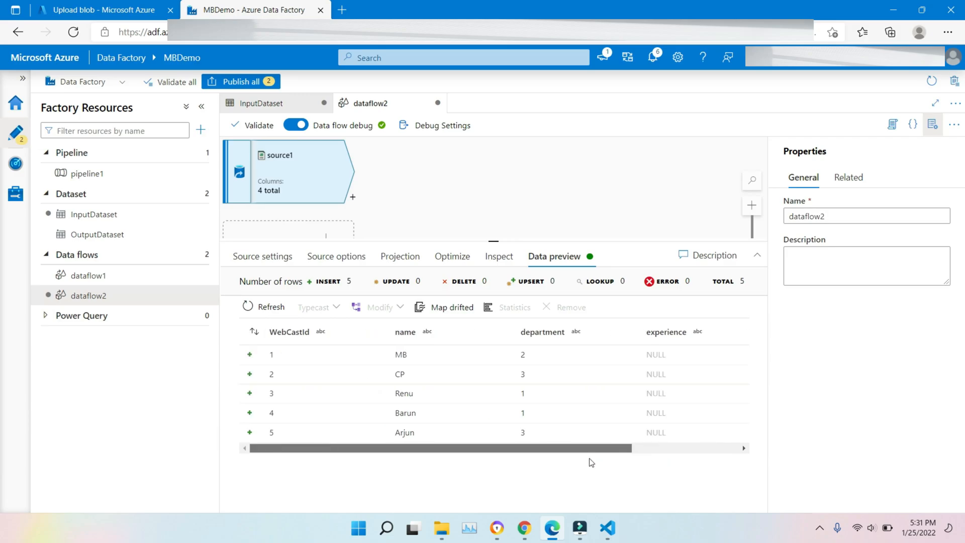
# - Switch to the Azure portal and view the contents of Webcast.csv in the input folder to check its columns
pyautogui.click(119, 5)
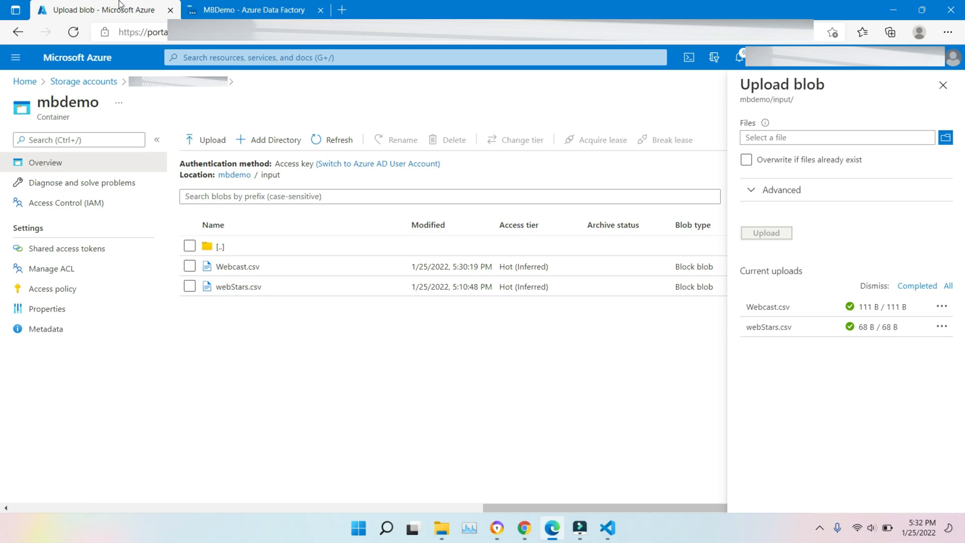
pyautogui.click(245, 269)
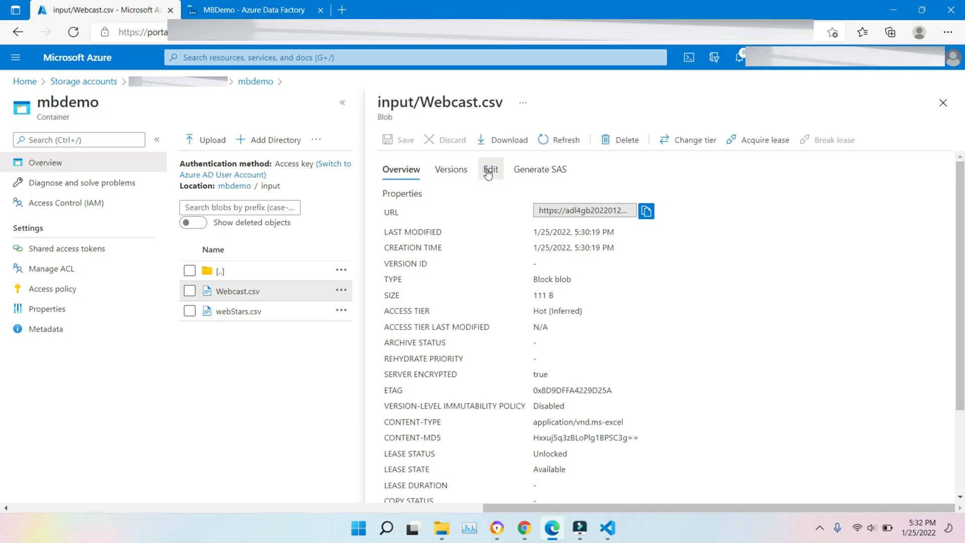
pyautogui.click(488, 172)
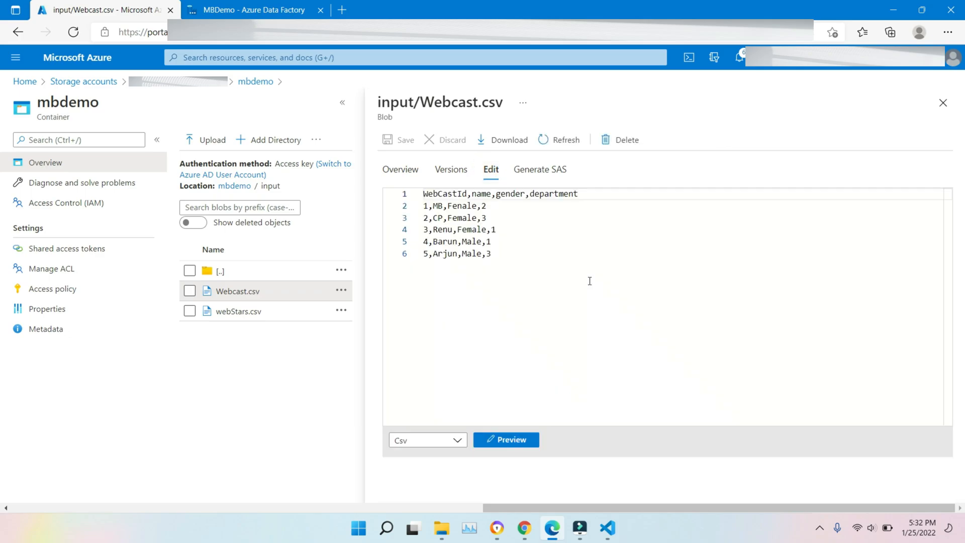
# - Switch back to Azure Data Factory, refresh source1's data preview, and import the projection for source1
pyautogui.click(253, 10)
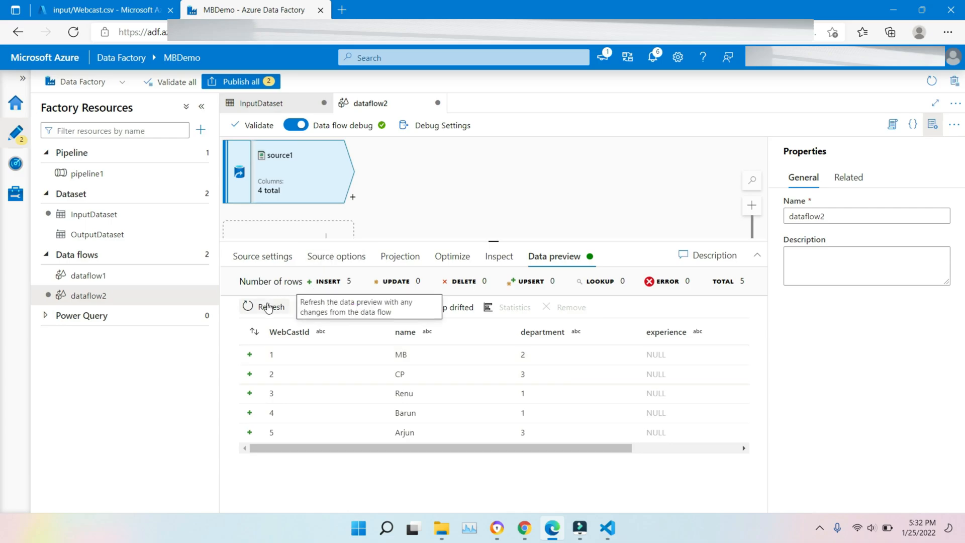
pyautogui.click(266, 305)
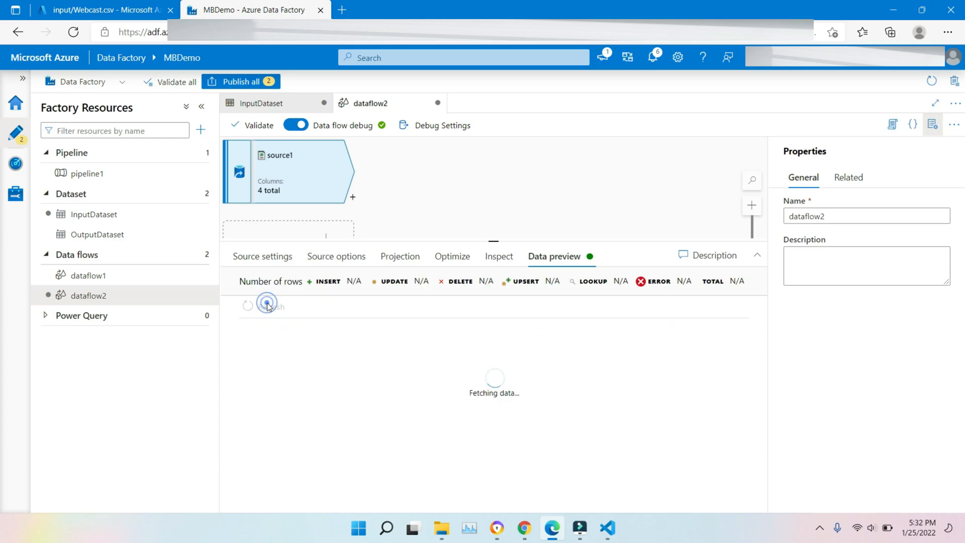
pyautogui.click(354, 258)
pyautogui.click(403, 255)
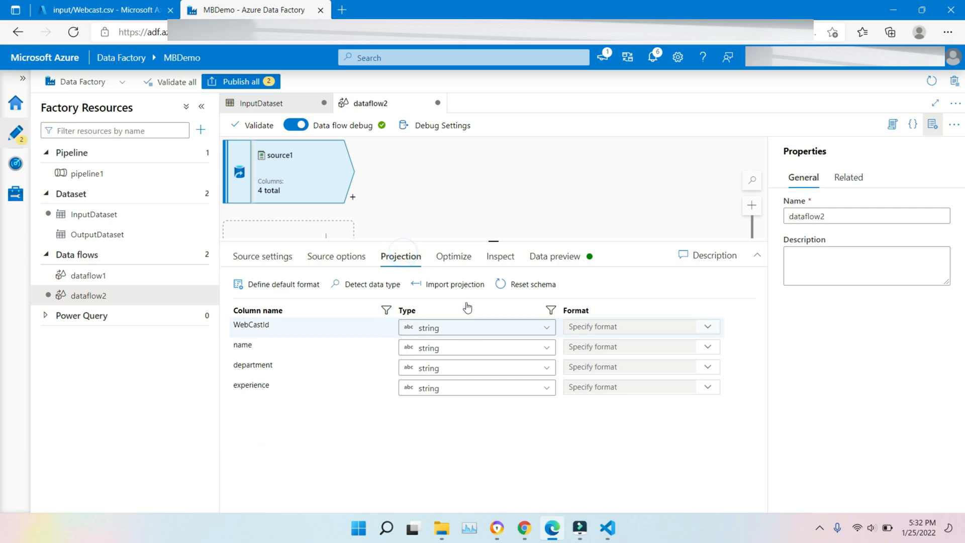
pyautogui.click(455, 285)
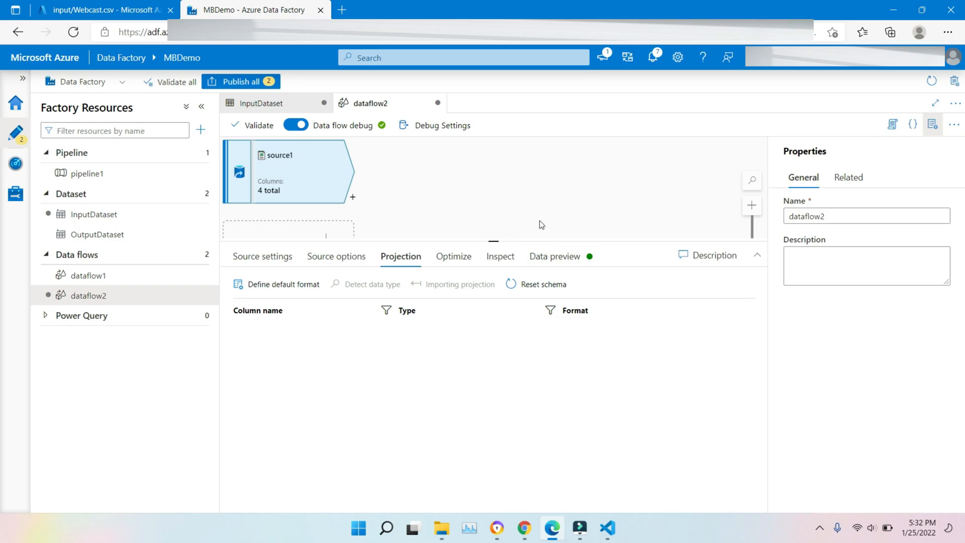
# - Try to publish all pending changes of the factory, including InputDataset and dataflow2
pyautogui.click(290, 104)
pyautogui.click(379, 102)
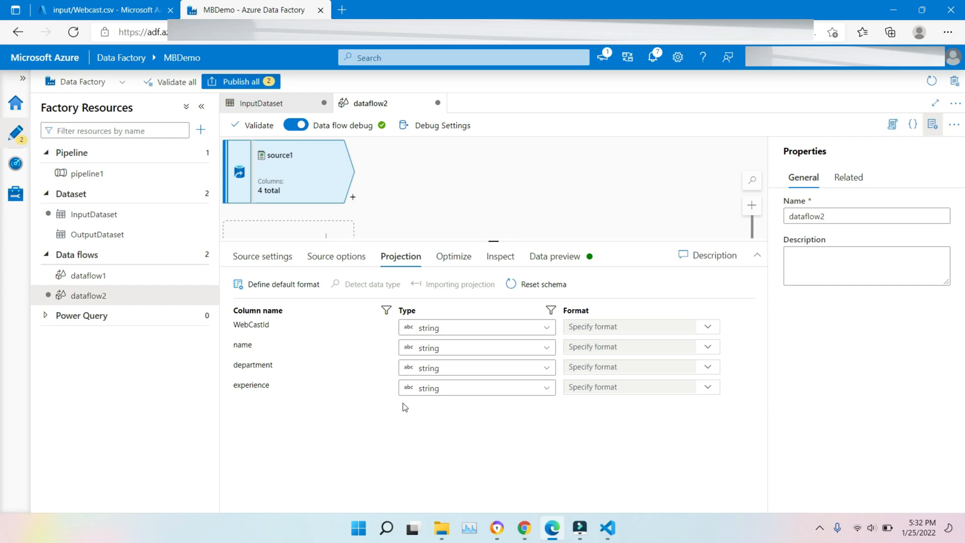
pyautogui.click(280, 107)
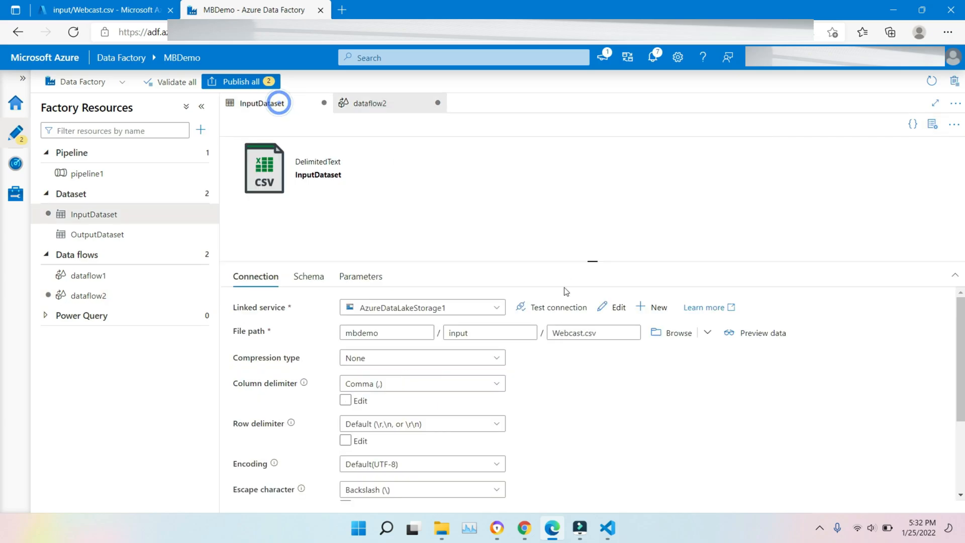
pyautogui.click(255, 81)
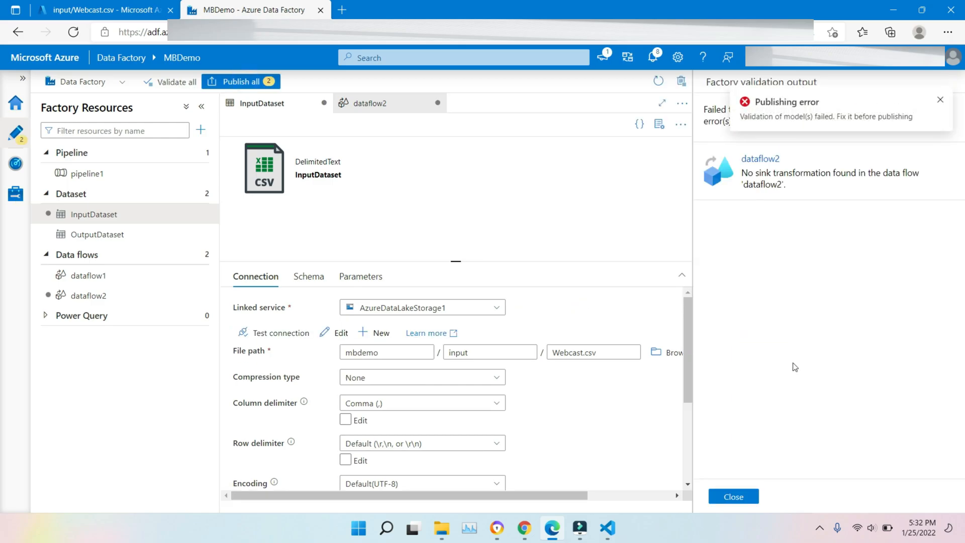
pyautogui.click(734, 496)
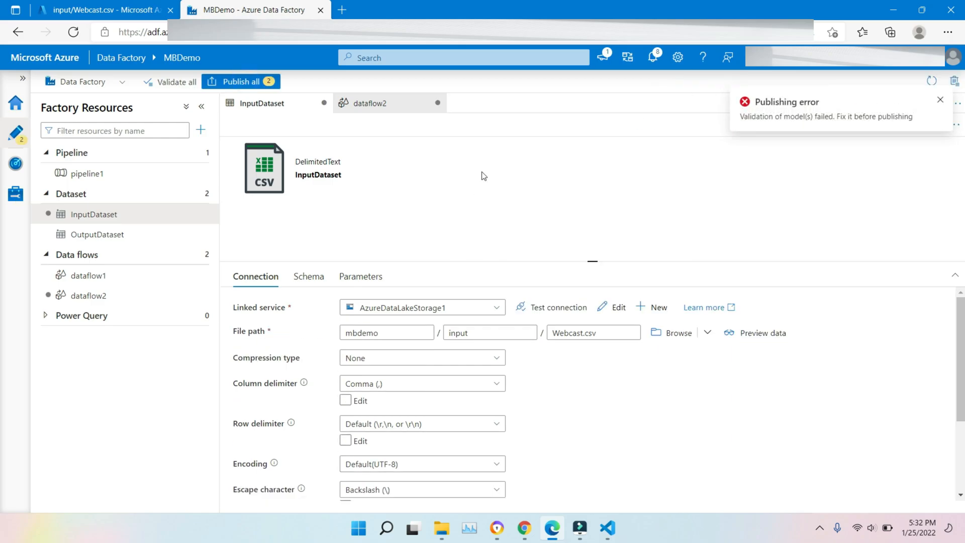
pyautogui.click(324, 103)
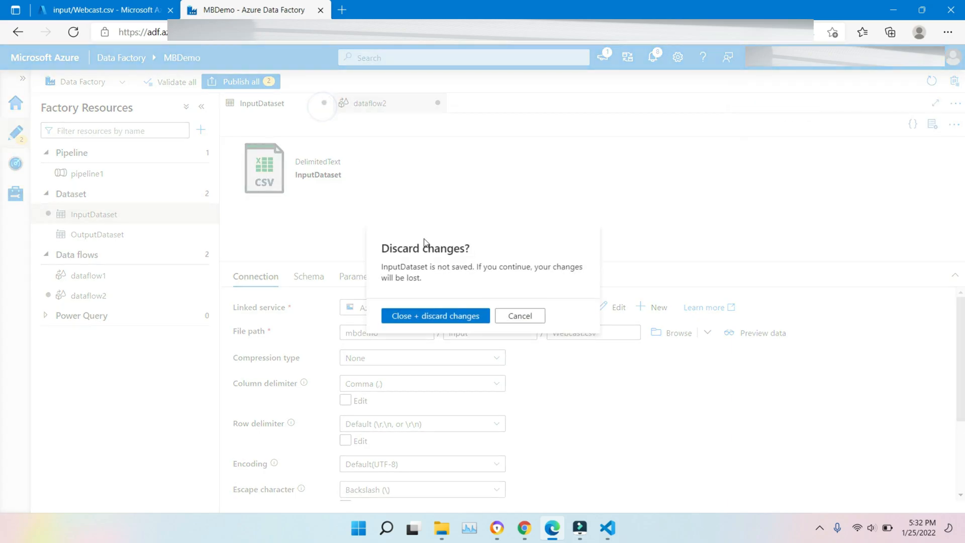
pyautogui.click(515, 319)
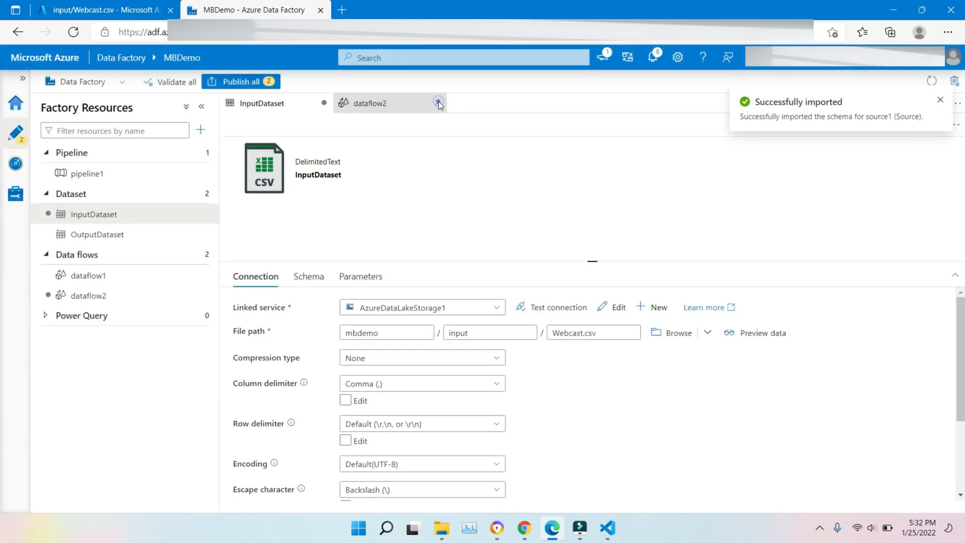
# - Close dataflow2 discarding its unsaved changes, and publish the edited InputDataset
pyautogui.click(438, 104)
pyautogui.click(462, 313)
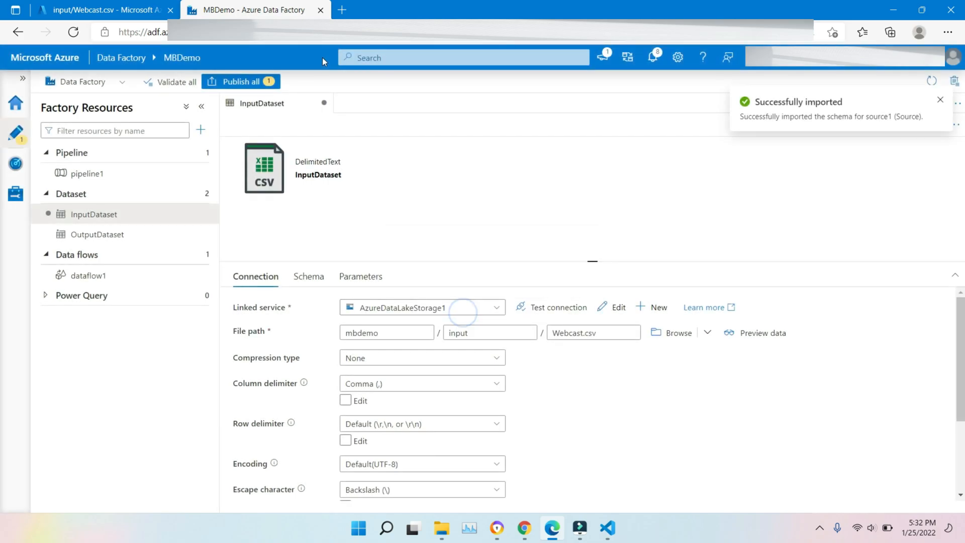
pyautogui.click(254, 82)
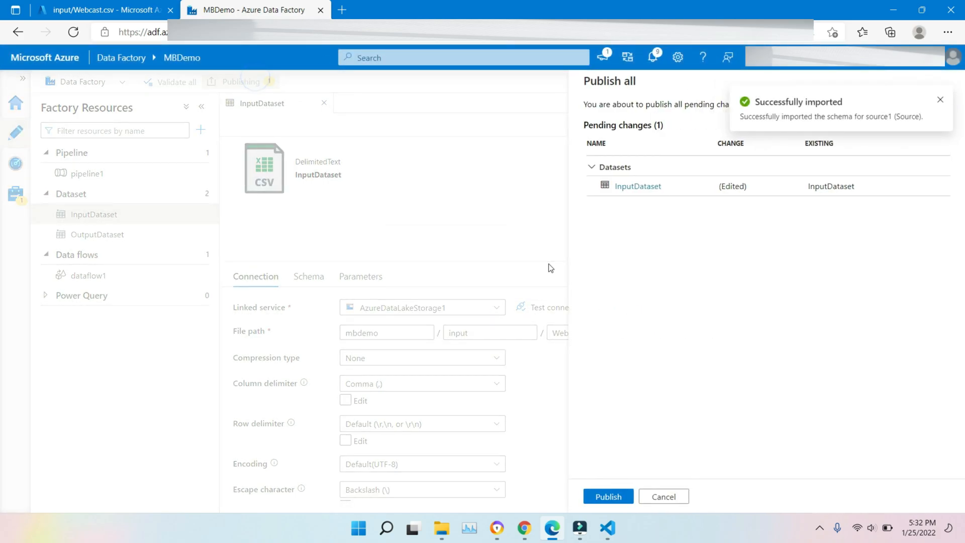
pyautogui.click(620, 494)
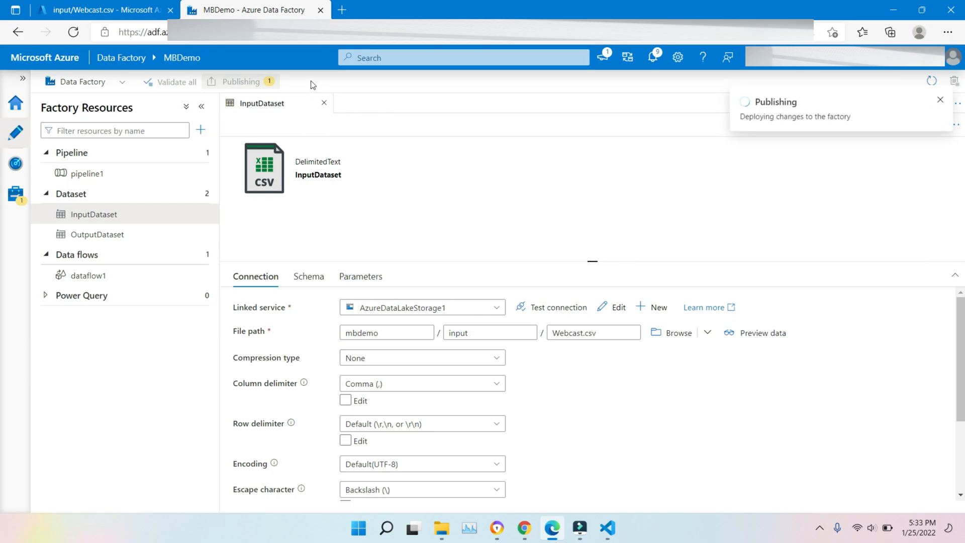
pyautogui.click(103, 10)
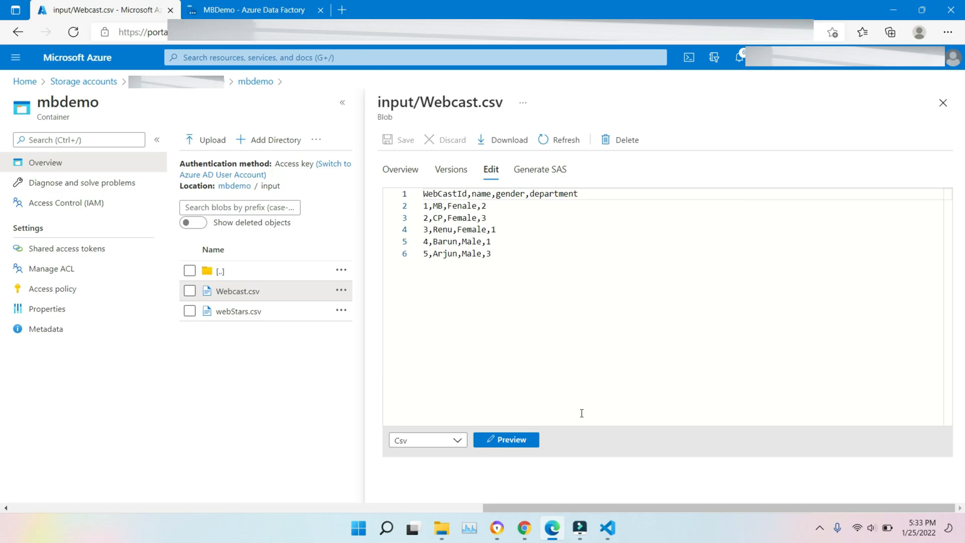
pyautogui.click(234, 6)
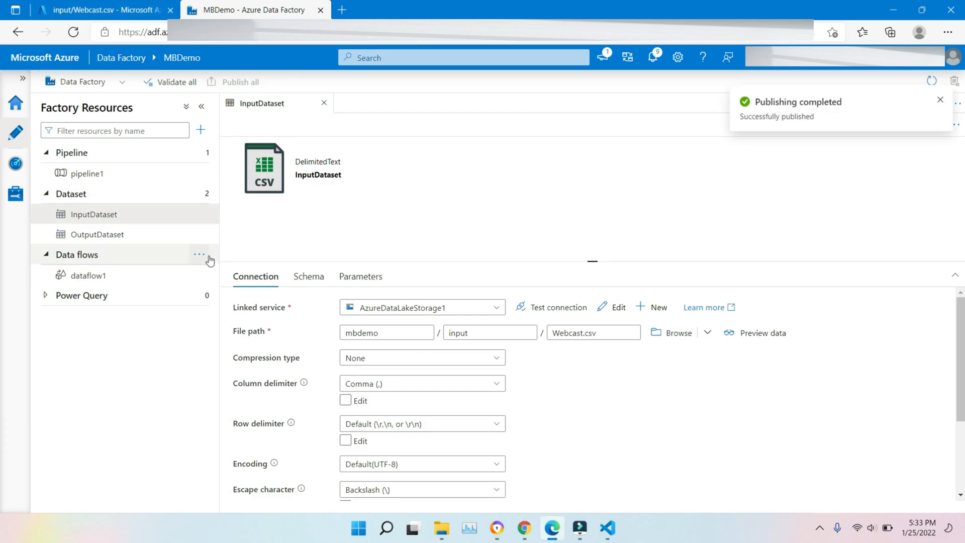
# - Create a new data flow and add a source that uses InputDataset
pyautogui.click(208, 257)
pyautogui.click(259, 275)
pyautogui.click(335, 166)
pyautogui.click(401, 179)
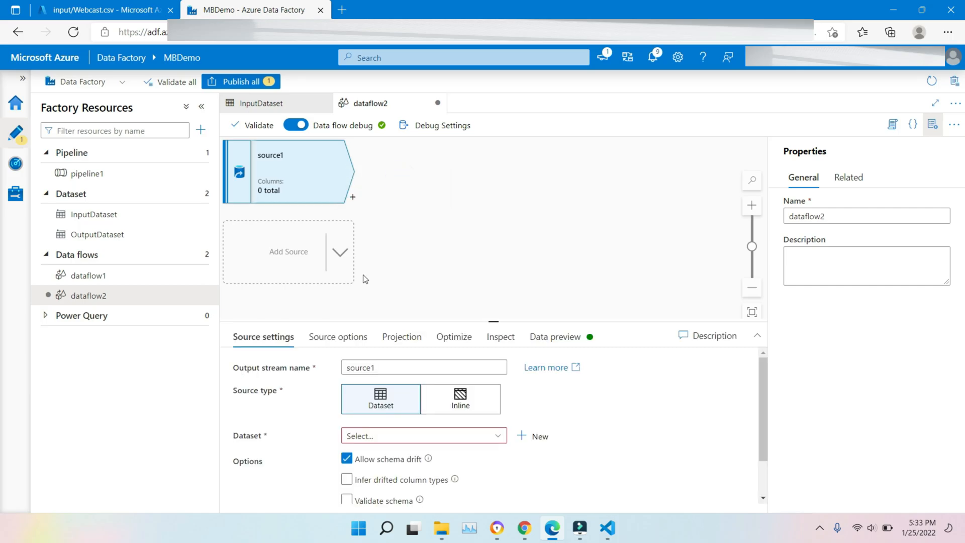
pyautogui.click(452, 433)
pyautogui.click(400, 478)
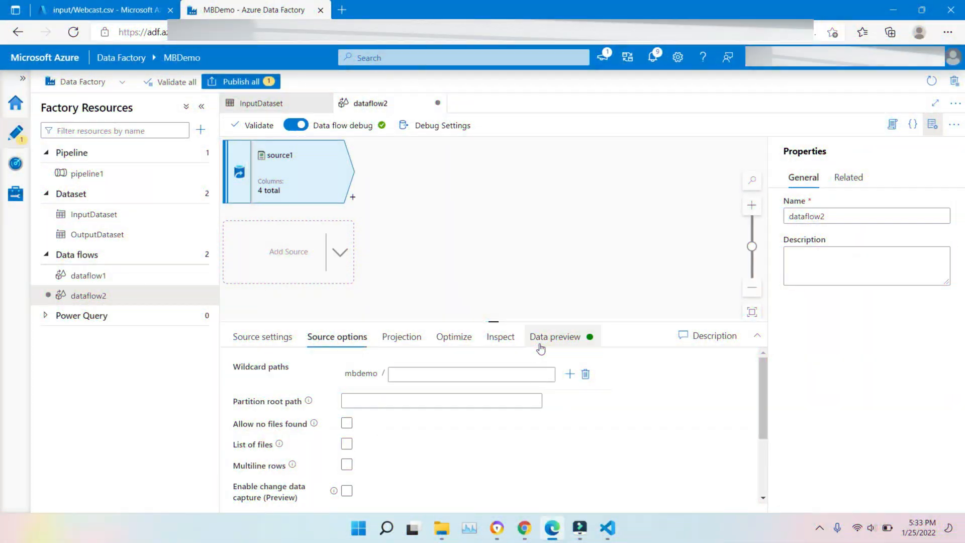
# - Refresh the data preview of source1 in the new data flow, enlarging the settings area for it
pyautogui.click(551, 337)
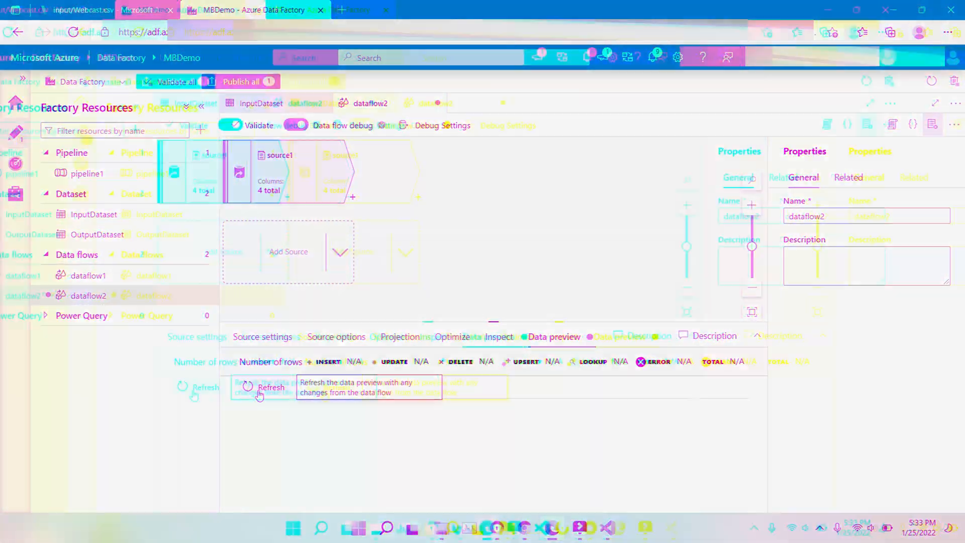
pyautogui.click(259, 388)
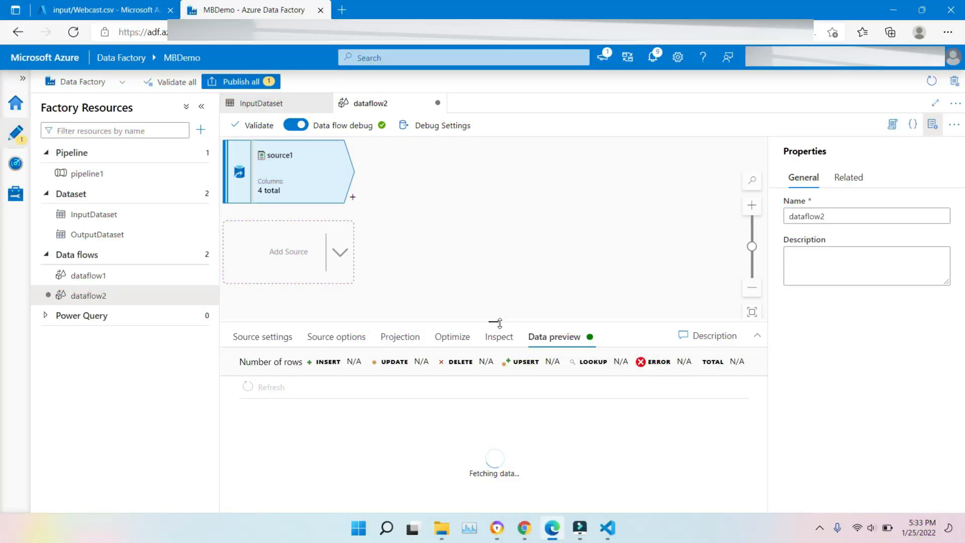
pyautogui.moveTo(498, 322); pyautogui.dragTo(504, 263)
pyautogui.rightClick(503, 264)
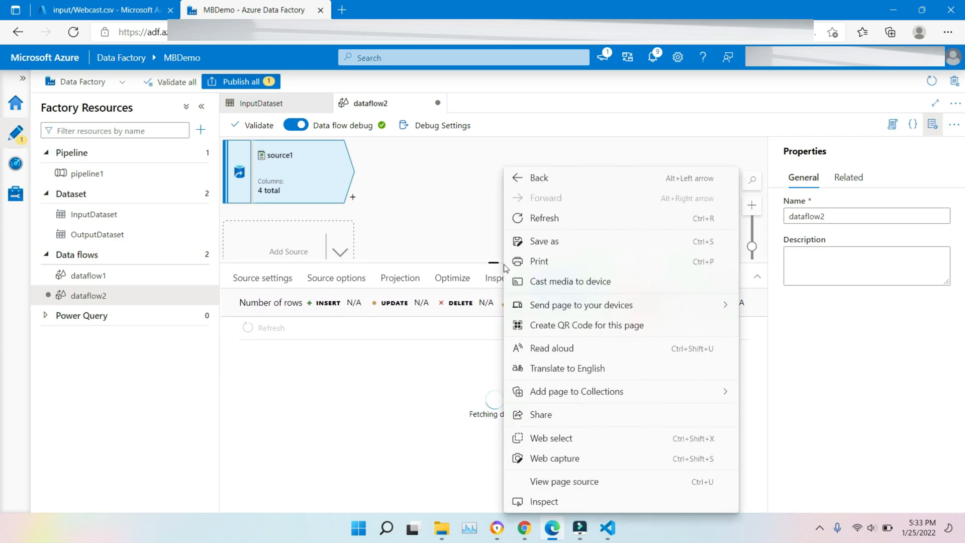
pyautogui.click(386, 387)
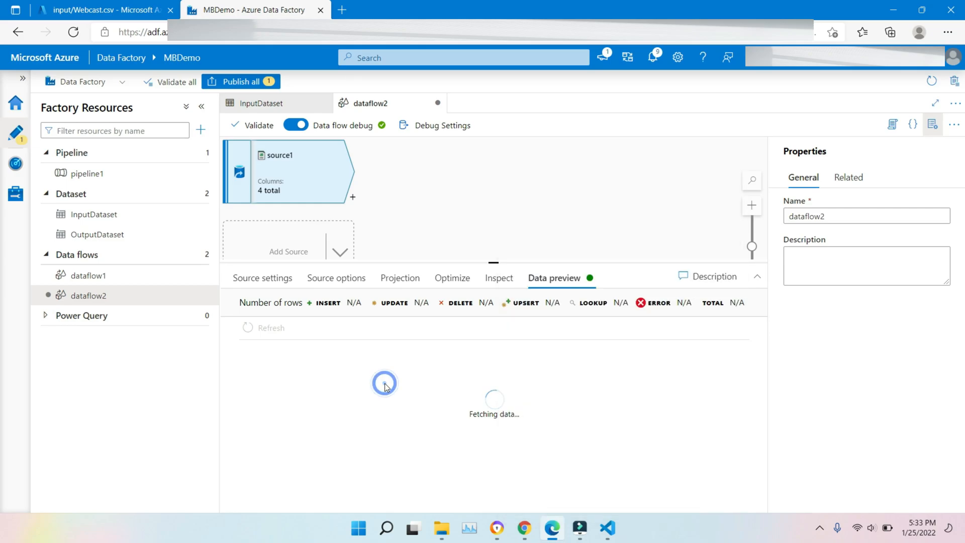
# - Add an Aggregate transformation after source1 and open the column choices for its Group by setting
pyautogui.click(353, 198)
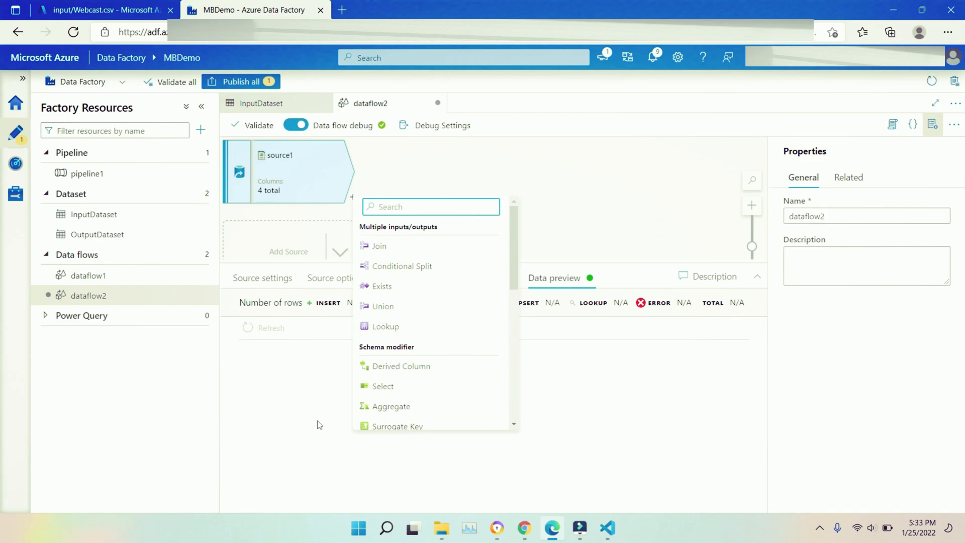
pyautogui.click(417, 405)
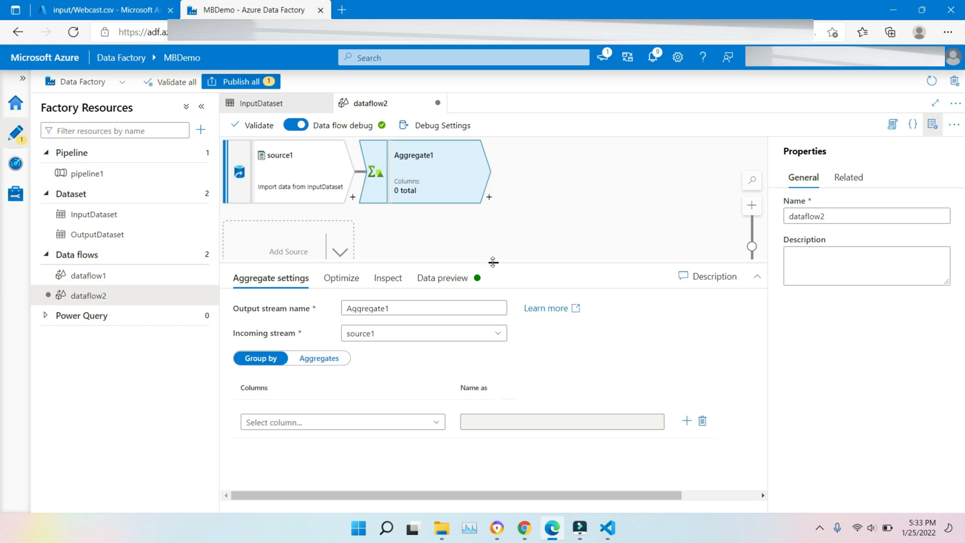
pyautogui.moveTo(493, 262); pyautogui.dragTo(493, 199)
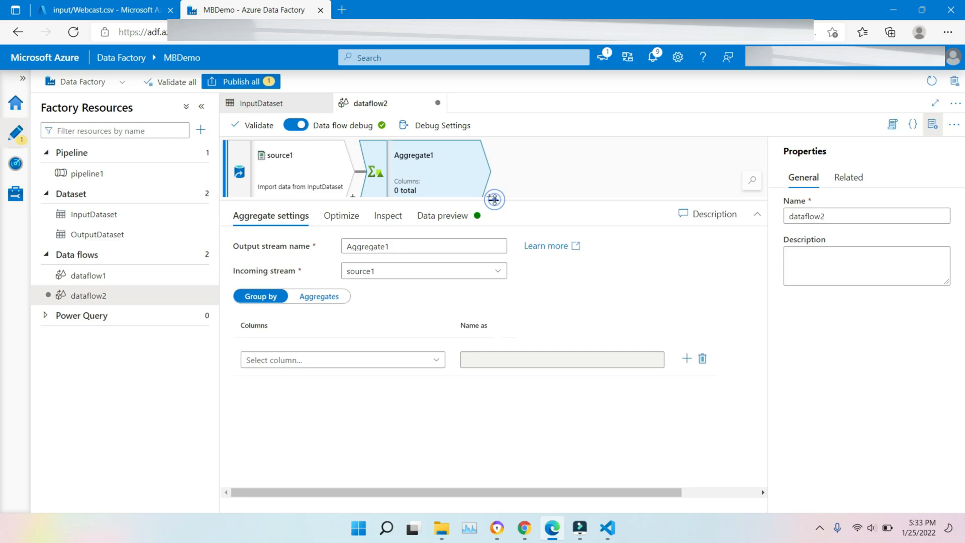
pyautogui.click(407, 359)
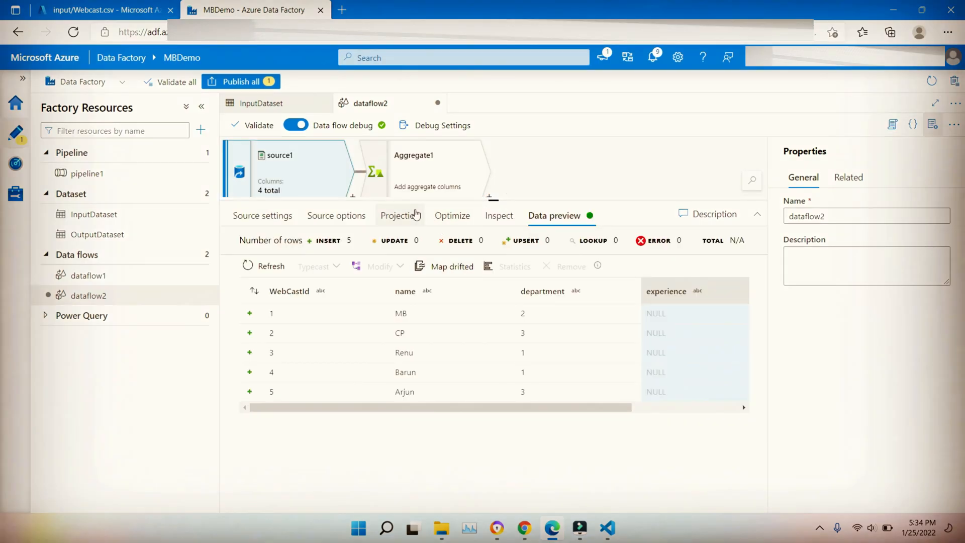
# - Import the projection for source1
pyautogui.click(415, 214)
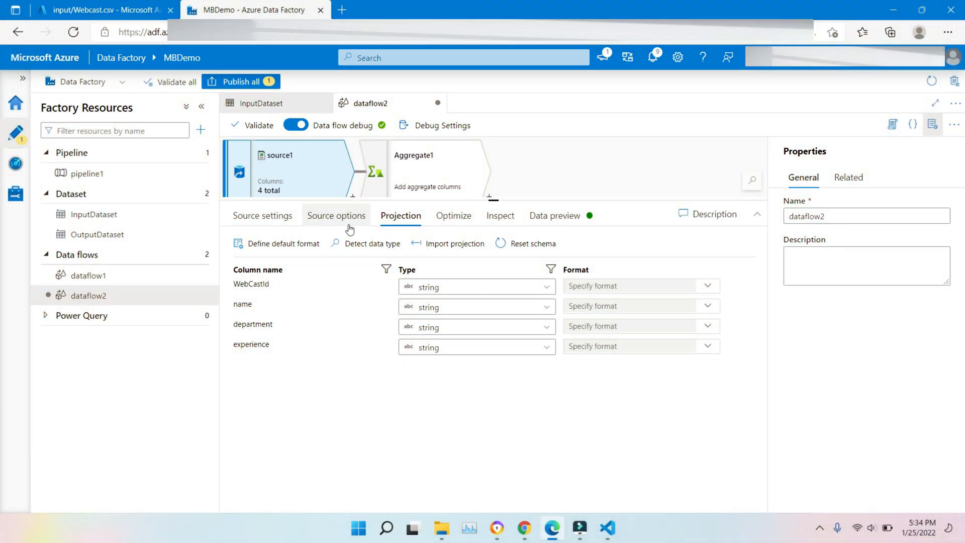
pyautogui.click(457, 247)
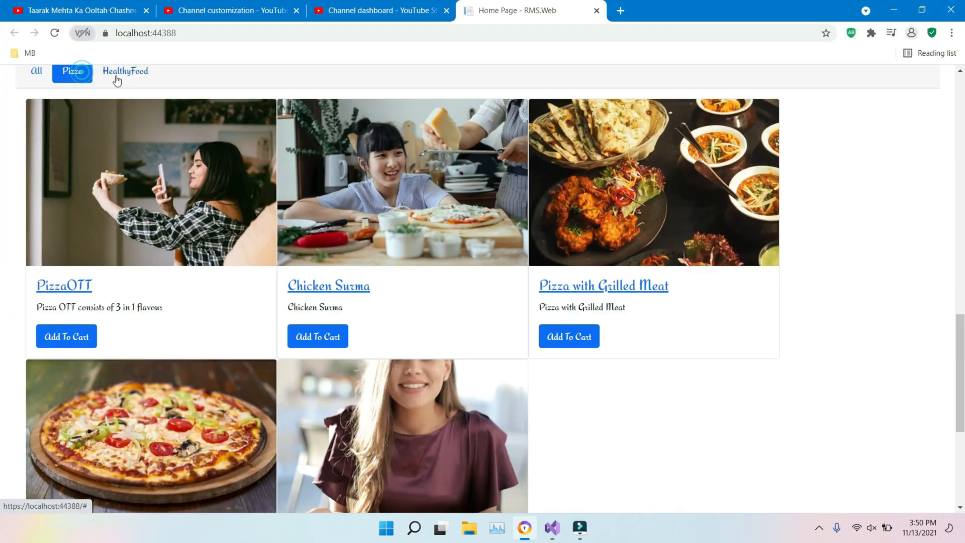
pyautogui.click(116, 77)
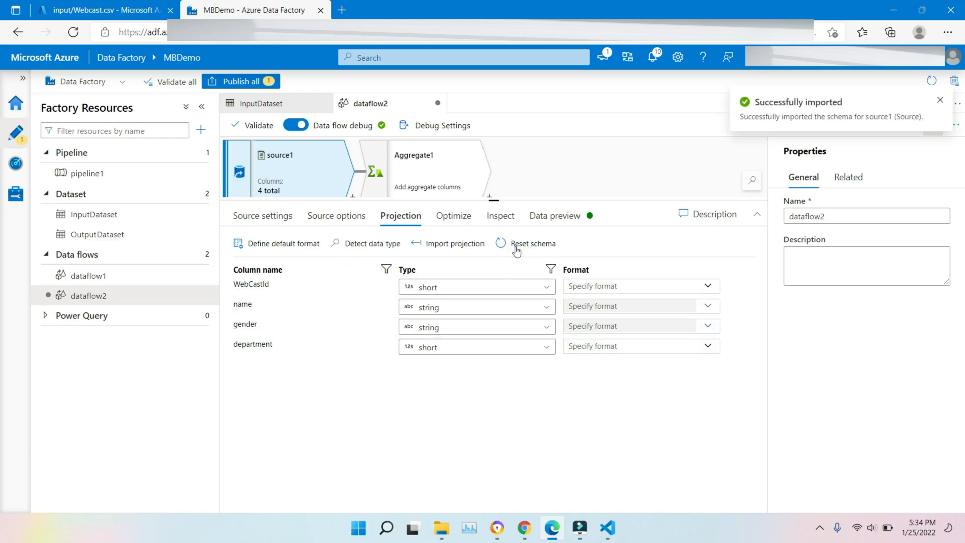
# - Reset the schema in source1's projection, refresh the data preview and look over the source options
pyautogui.click(516, 247)
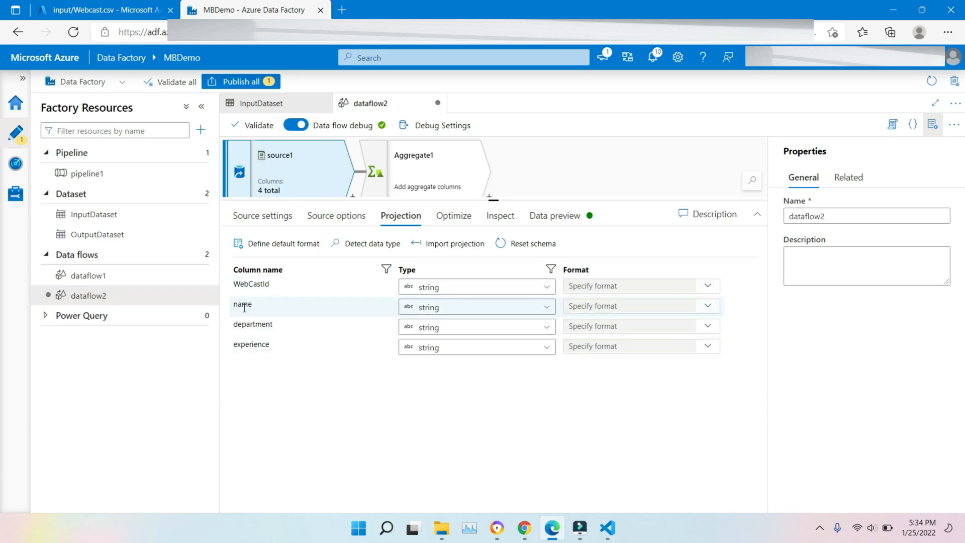
pyautogui.click(550, 228)
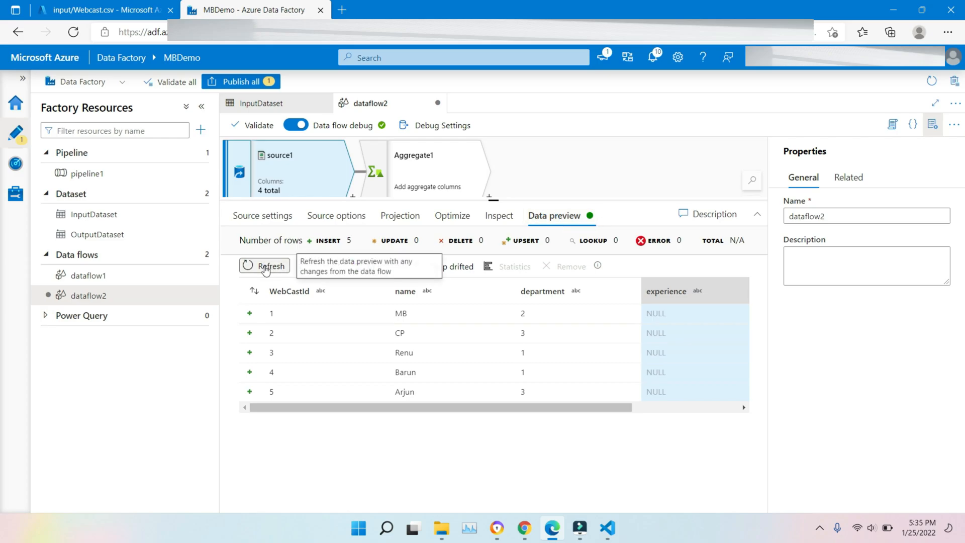
pyautogui.click(265, 269)
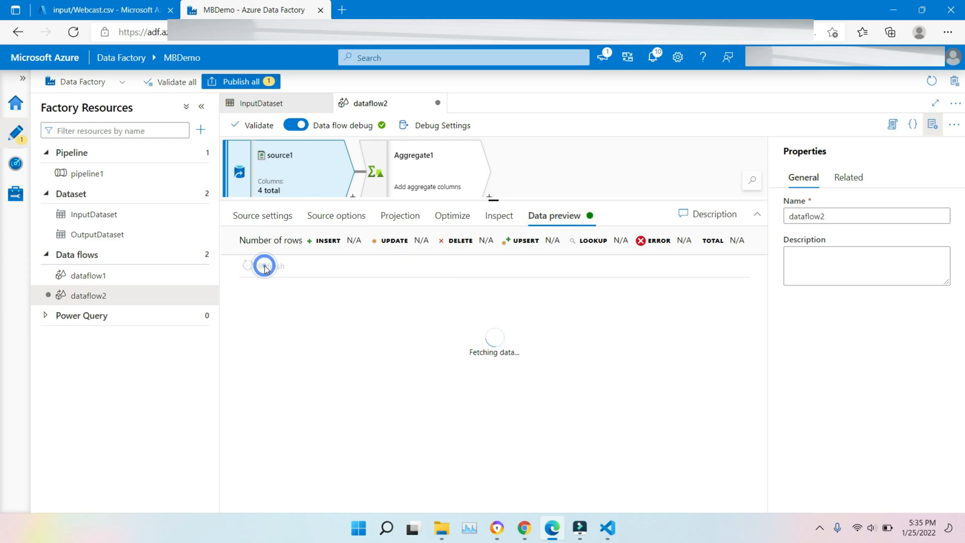
pyautogui.click(348, 221)
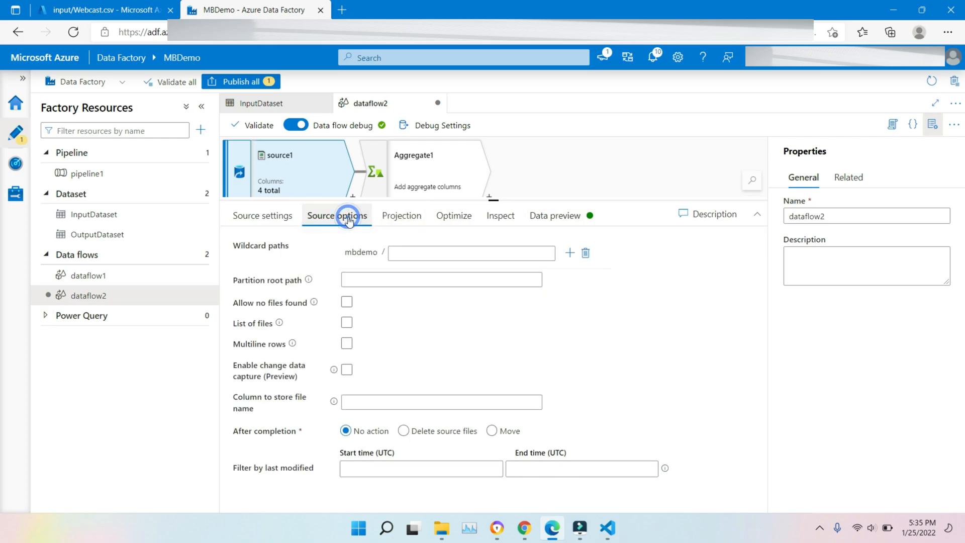
# - Review source1's projection columns and types, and check the files in the mbdemo input folder in the Azure portal
pyautogui.click(389, 219)
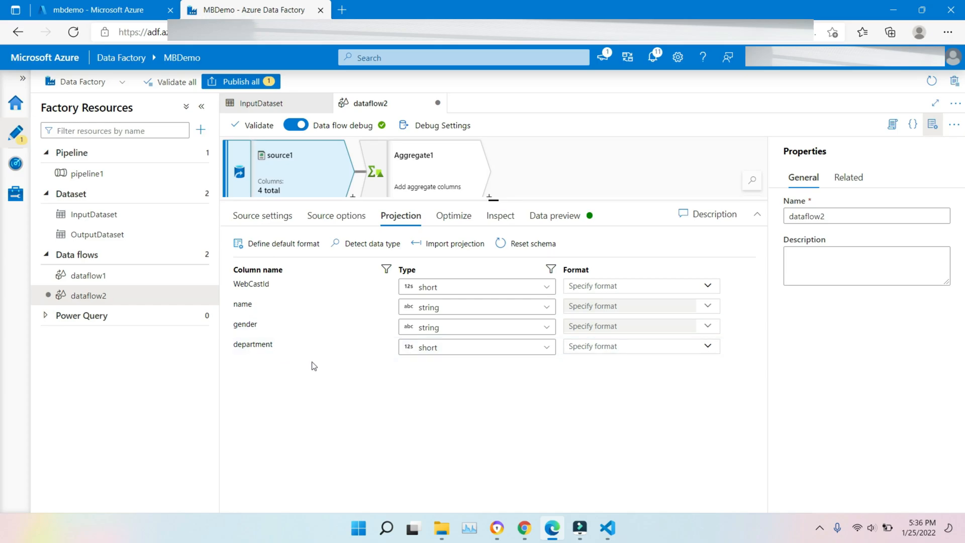
pyautogui.click(96, 10)
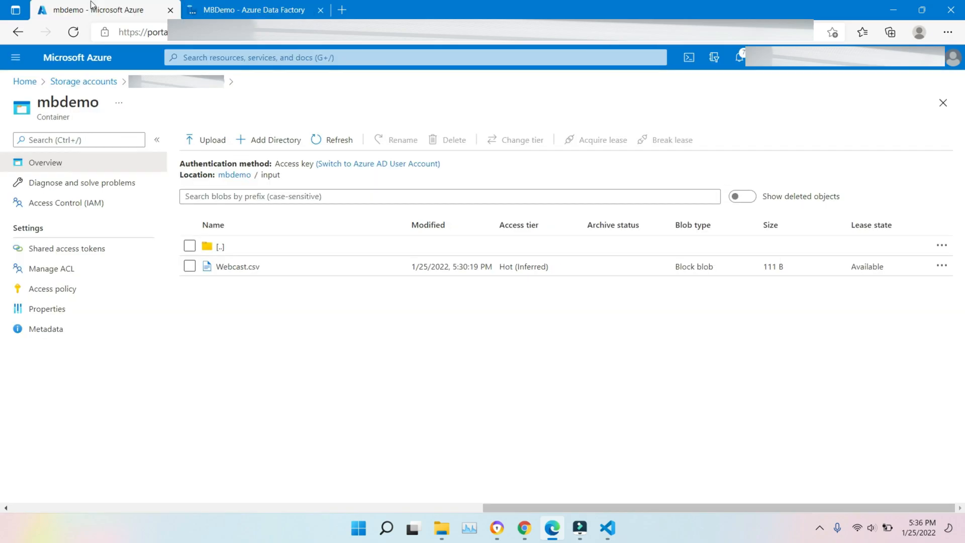
pyautogui.click(259, 6)
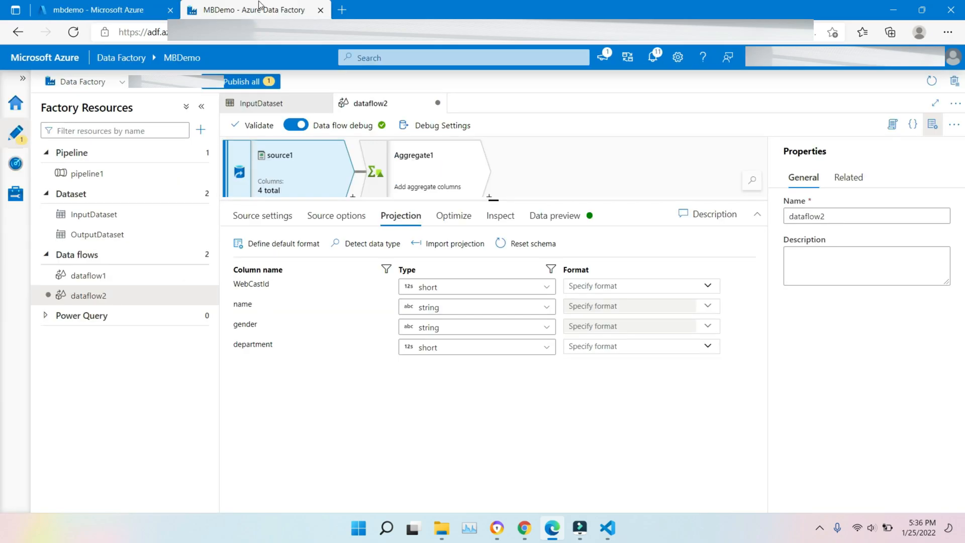
# - Refresh source1's data preview and compare its columns with the column names and types in the projection
pyautogui.click(574, 216)
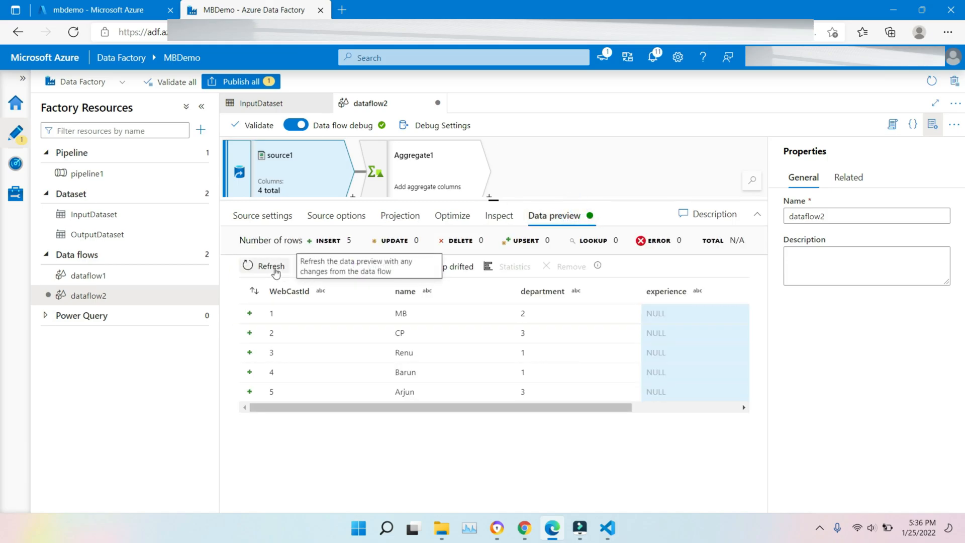
pyautogui.click(275, 271)
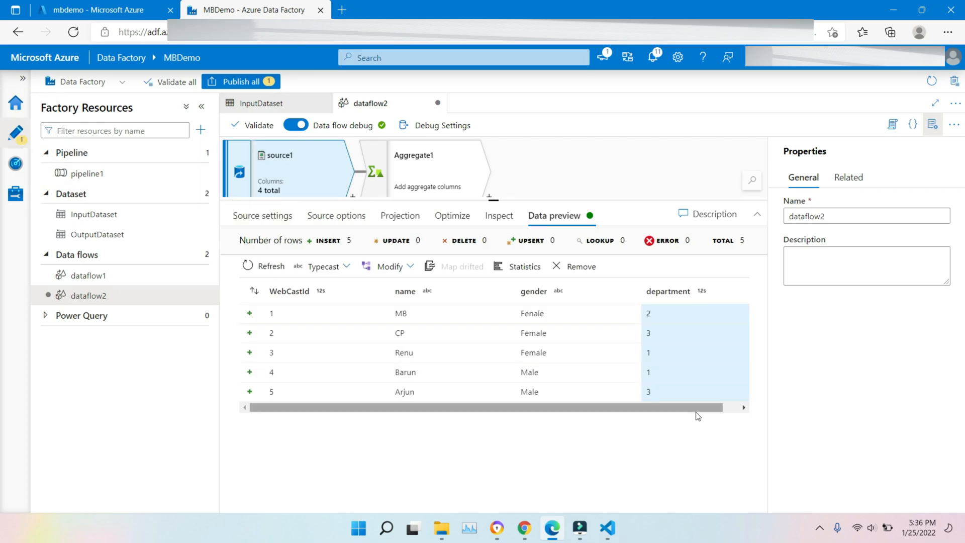
pyautogui.moveTo(697, 408); pyautogui.dragTo(628, 394)
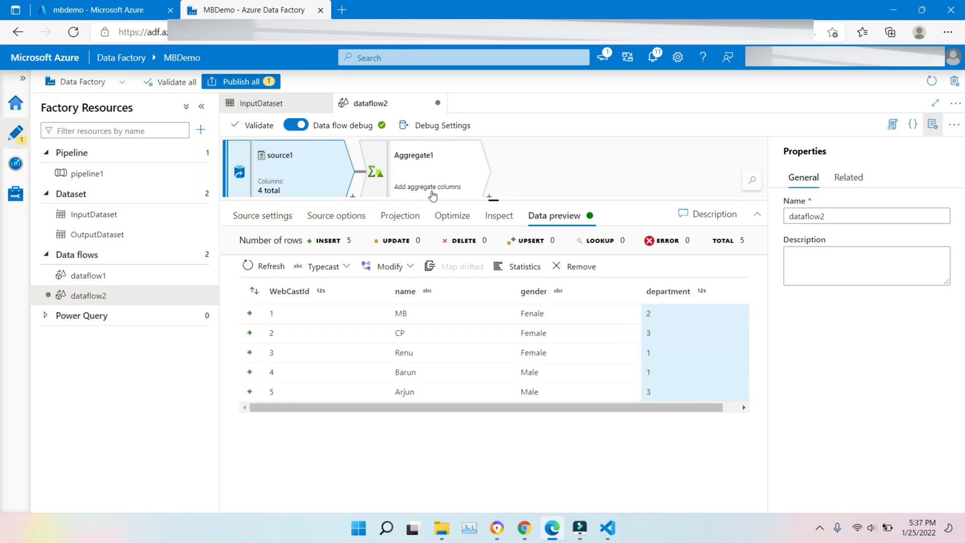
pyautogui.click(411, 220)
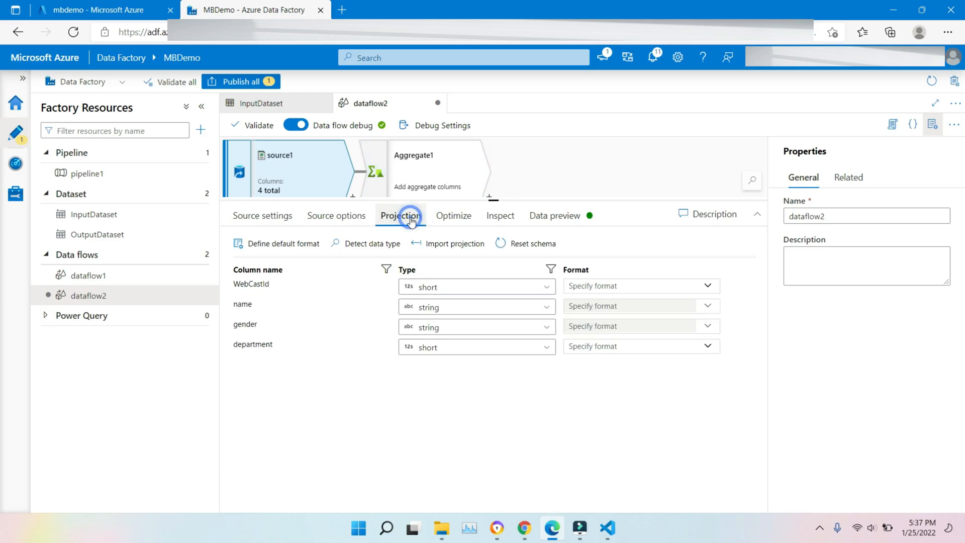
# - Group the Aggregate1 transformation by the department column only
pyautogui.click(422, 185)
pyautogui.click(270, 216)
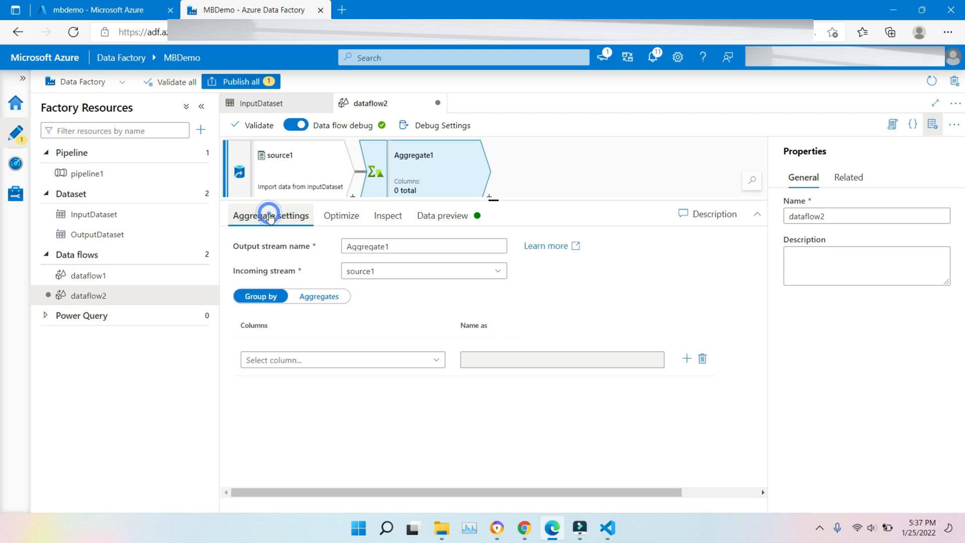
pyautogui.click(397, 359)
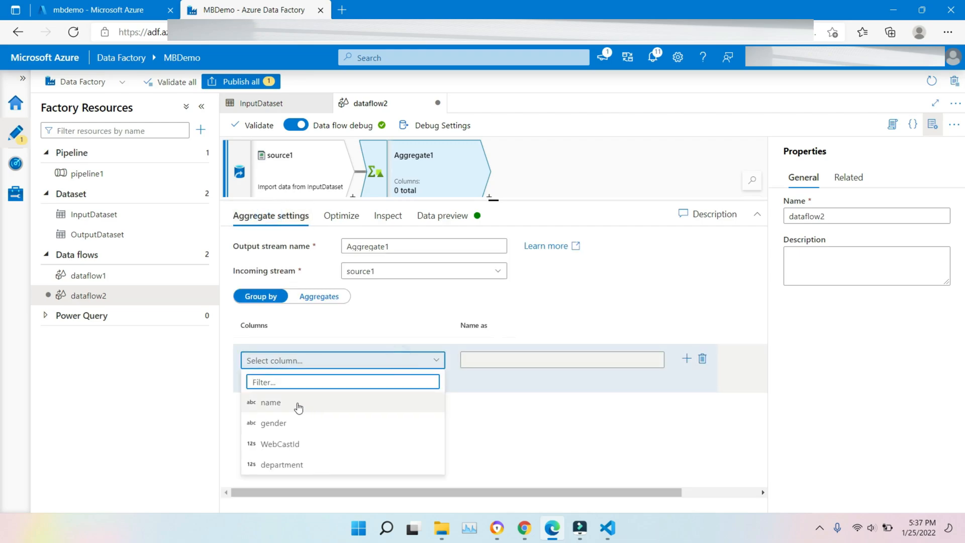
pyautogui.click(284, 465)
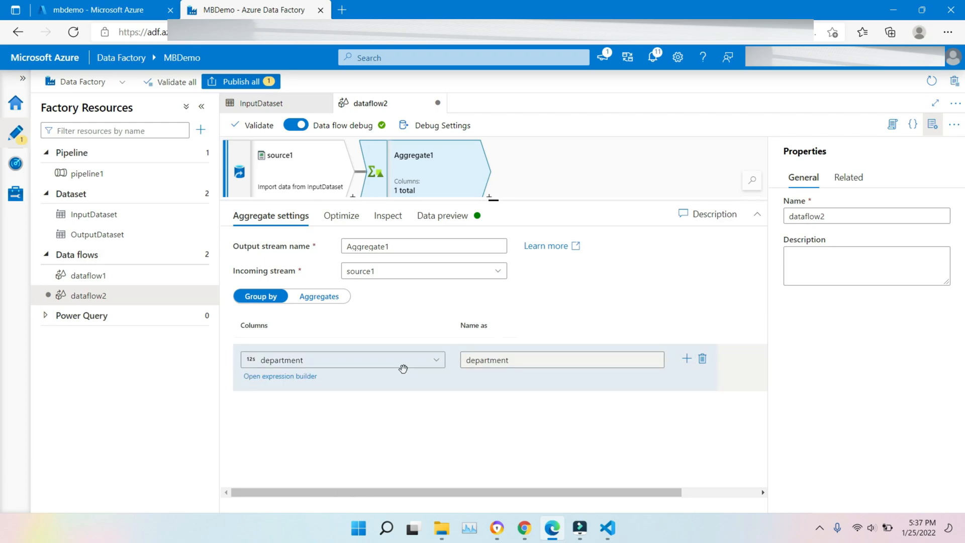
pyautogui.click(686, 359)
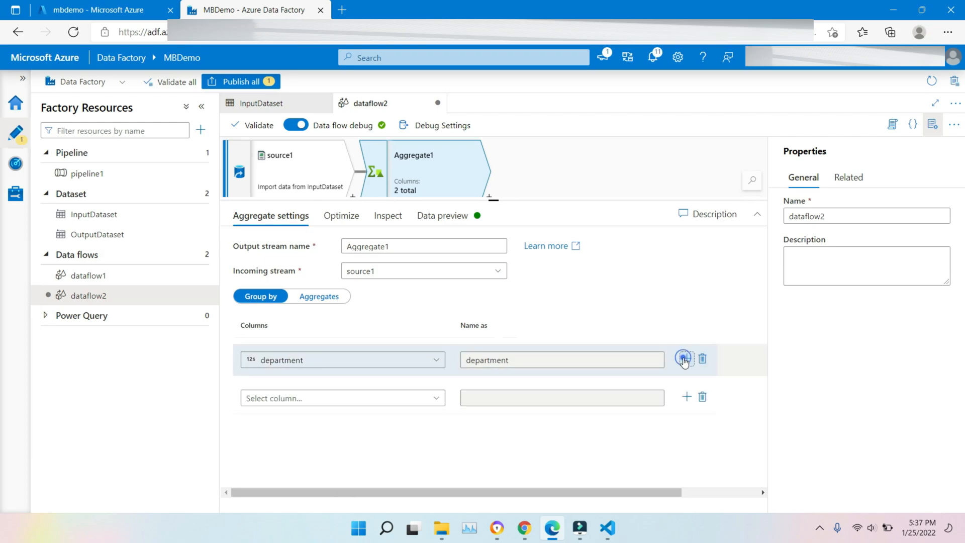
pyautogui.click(701, 396)
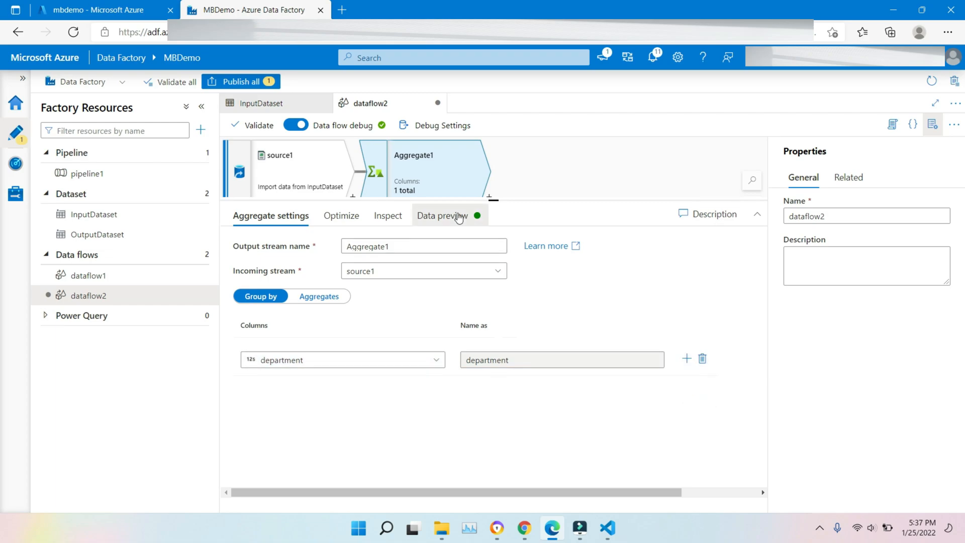
pyautogui.click(437, 217)
pyautogui.click(279, 215)
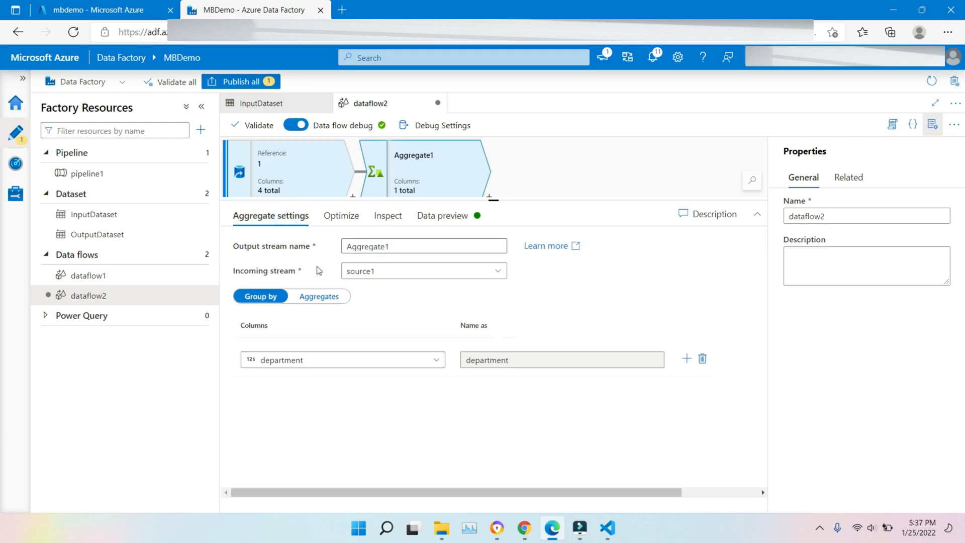
# - Name the aggregate column of Aggregate1 TotalStars
pyautogui.click(318, 297)
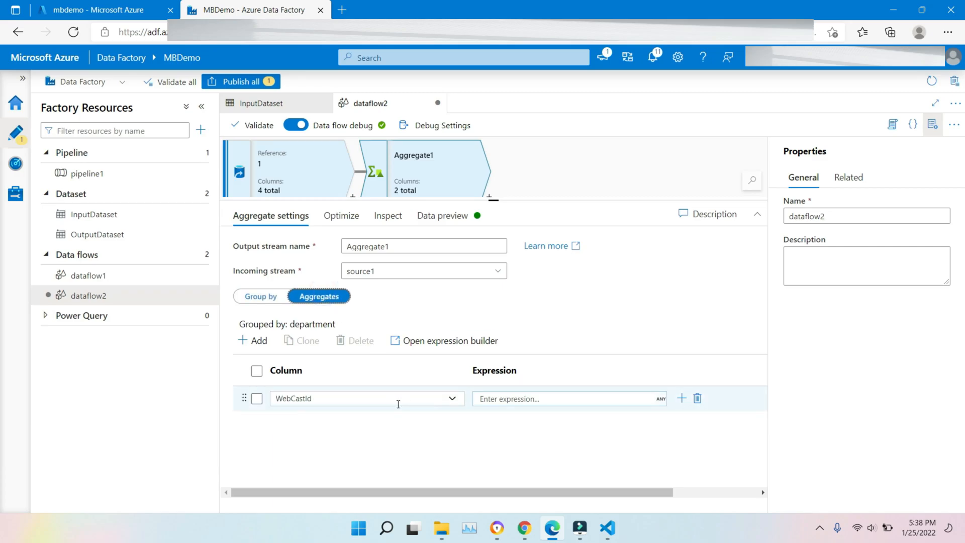
pyautogui.click(446, 400)
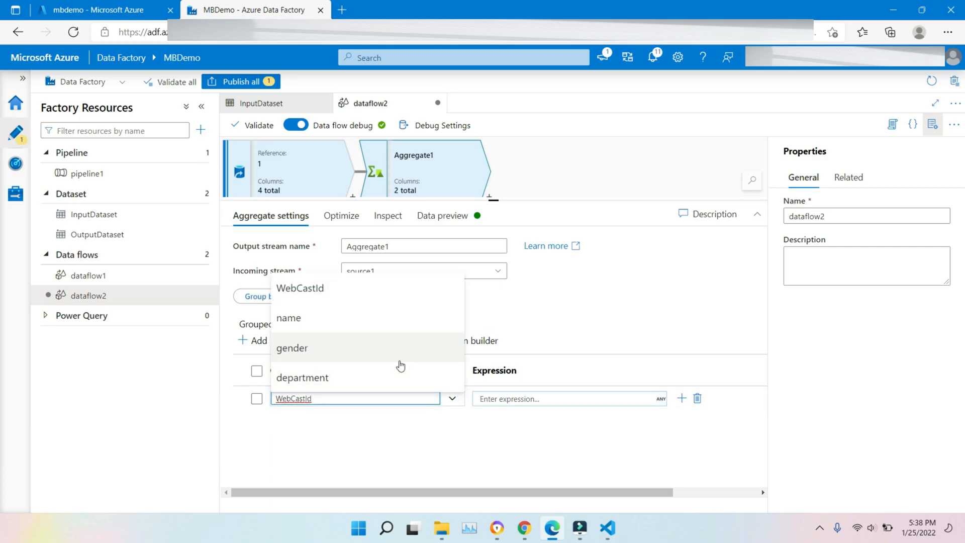
pyautogui.click(381, 399)
pyautogui.hotkey('ctrl', 'a')
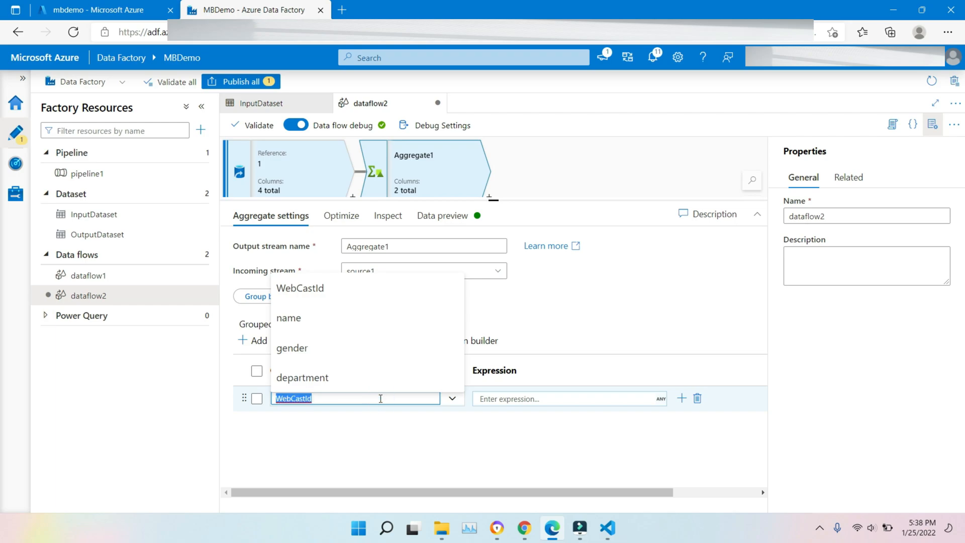
pyautogui.write('Tota')
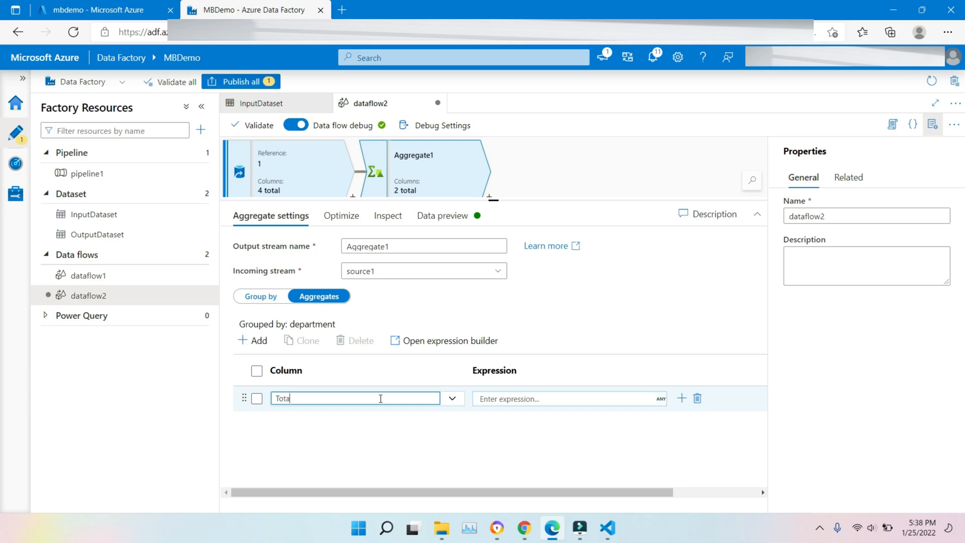
pyautogui.write('lStars')
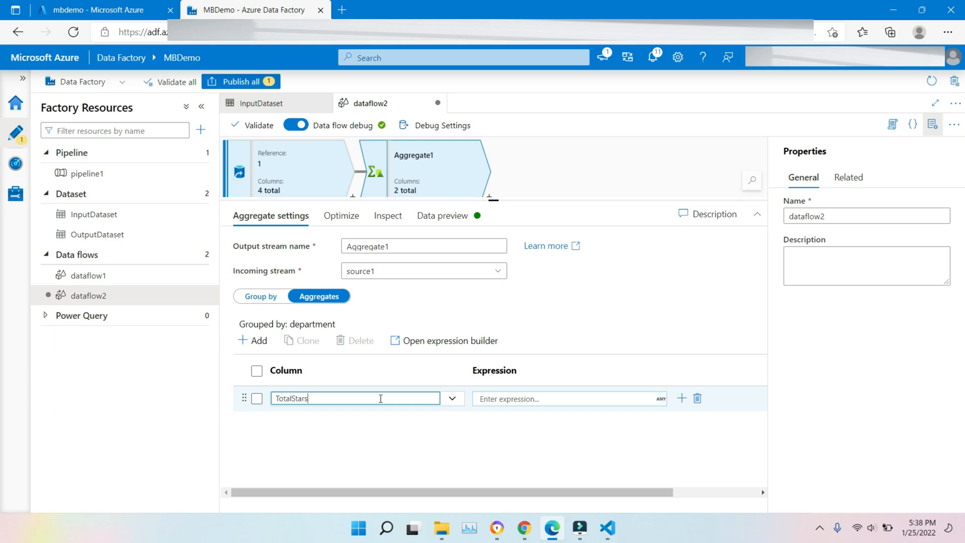
# - Switch to Visual Studio Code and check the planned output columns in the untitled notes file, returning to the data flow
pyautogui.click(609, 528)
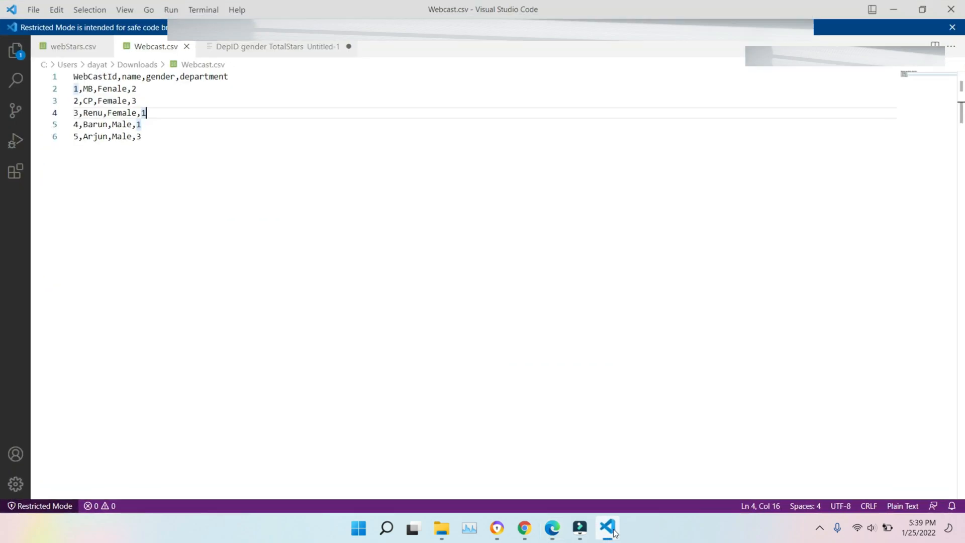
pyautogui.click(231, 50)
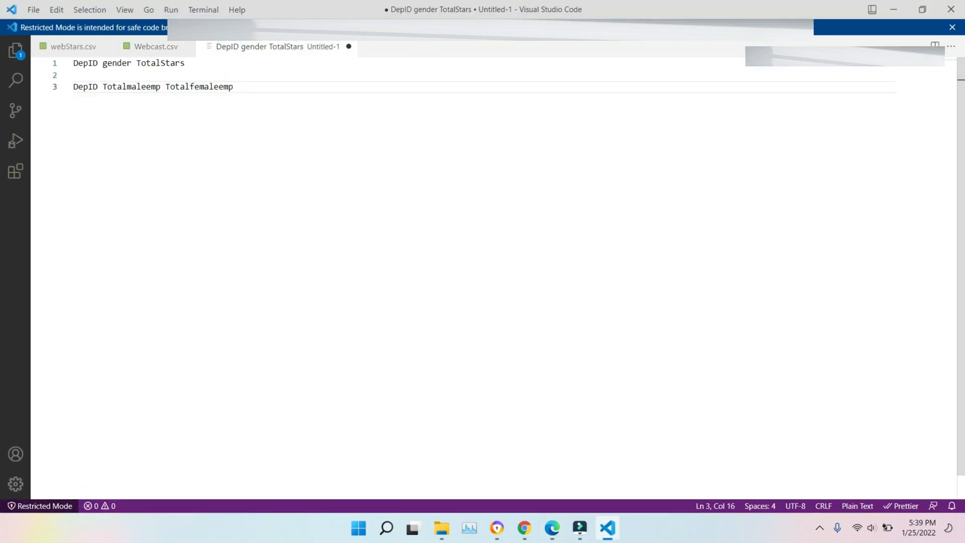
pyautogui.click(893, 9)
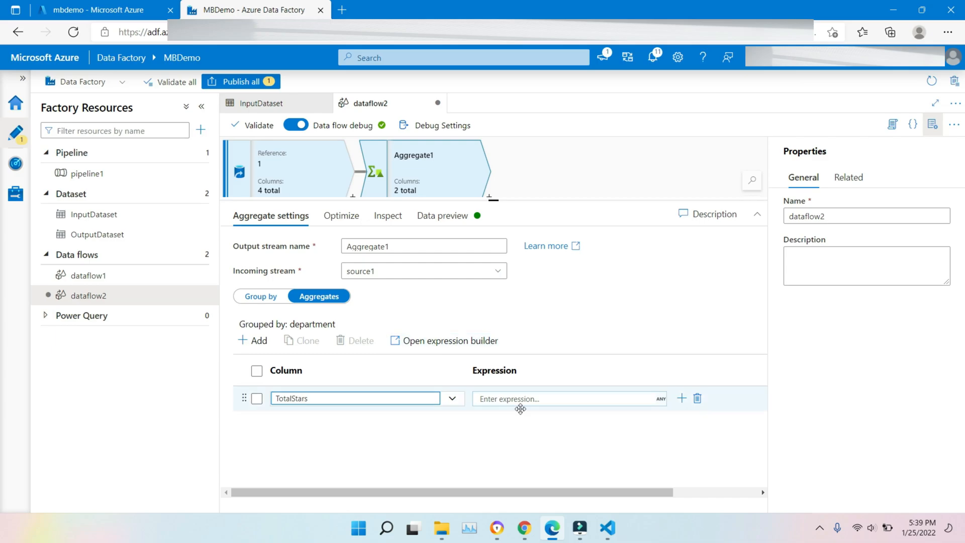
# - Build the expression count(WebCastId) for the TotalStars column in the expression builder and save it
pyautogui.click(539, 399)
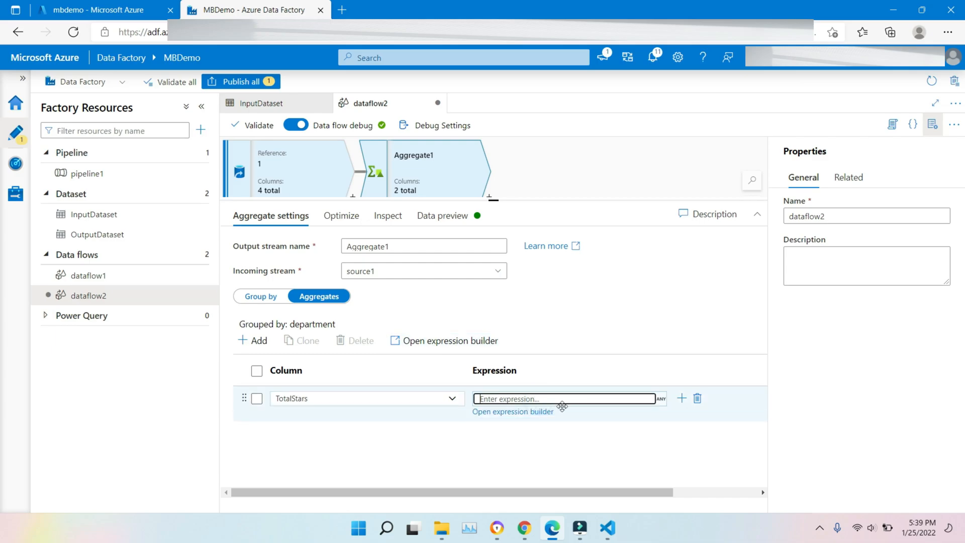
pyautogui.click(658, 399)
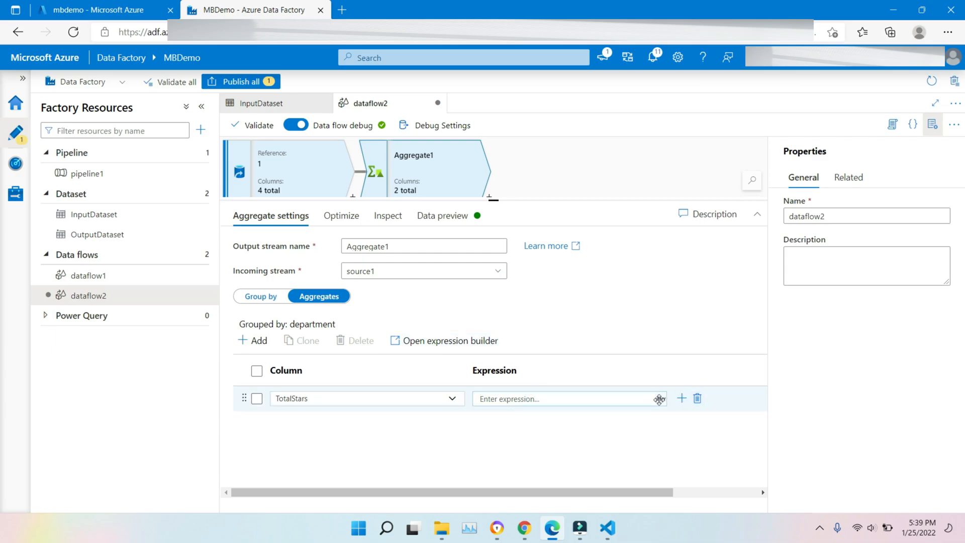
pyautogui.click(304, 206)
pyautogui.click(304, 206)
pyautogui.hotkey('ctrl', 'a')
pyautogui.press('BackSpace')
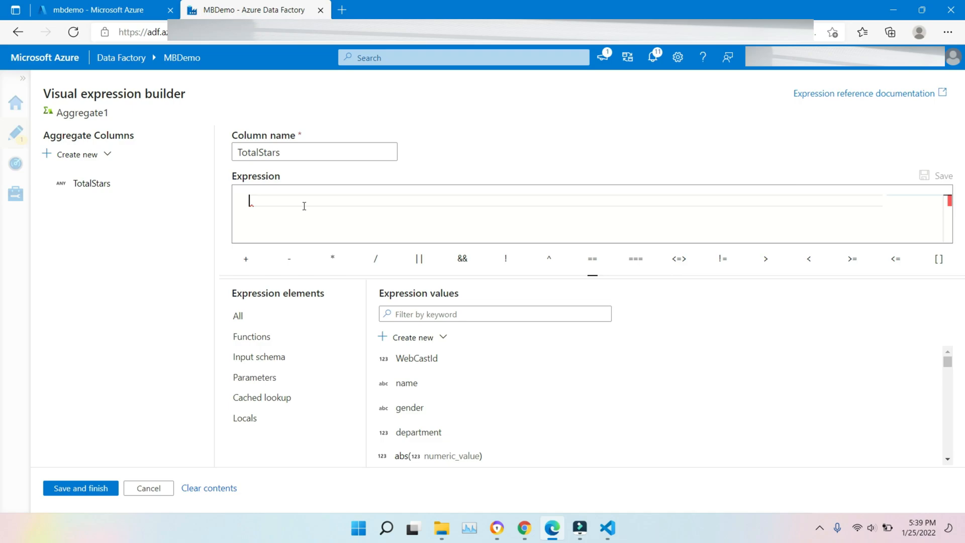
pyautogui.write('c')
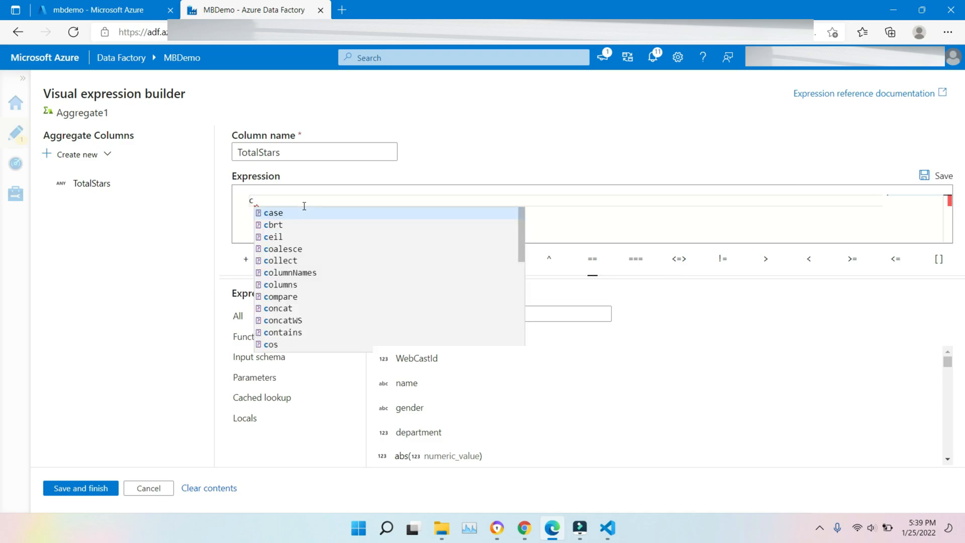
pyautogui.write('ount')
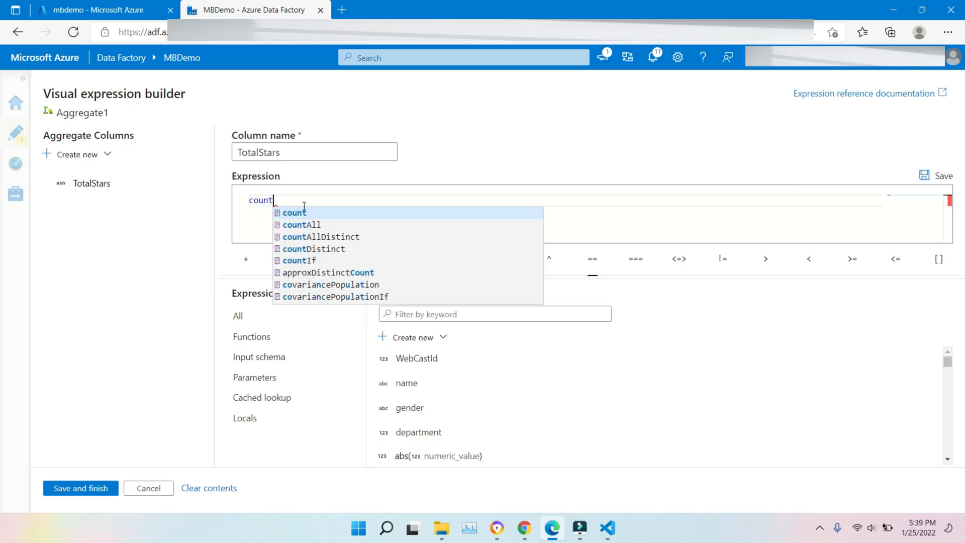
pyautogui.write('(')
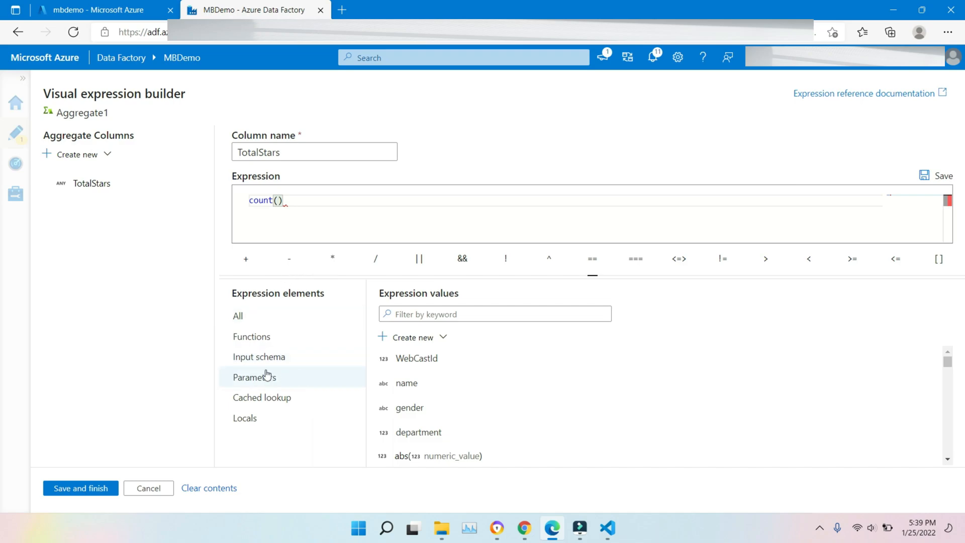
pyautogui.click(282, 356)
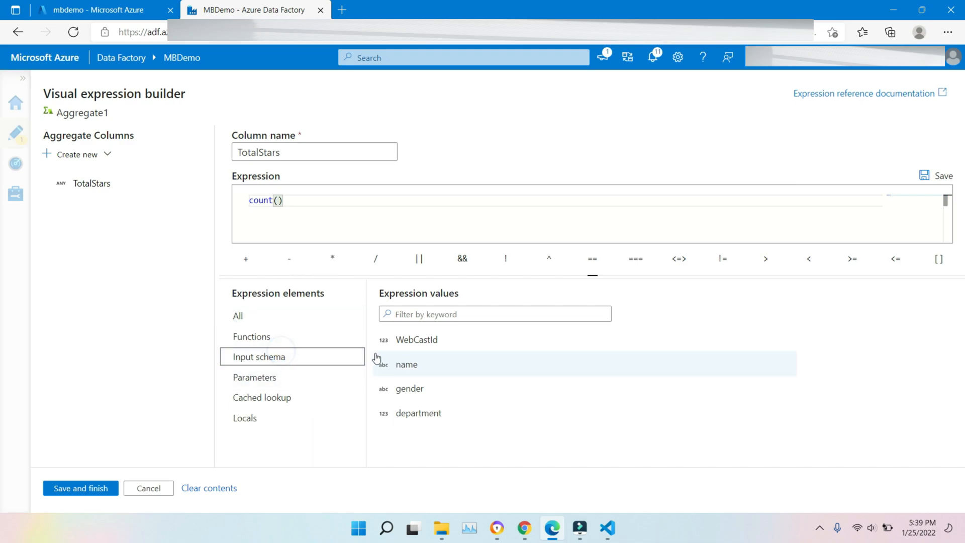
pyautogui.click(424, 341)
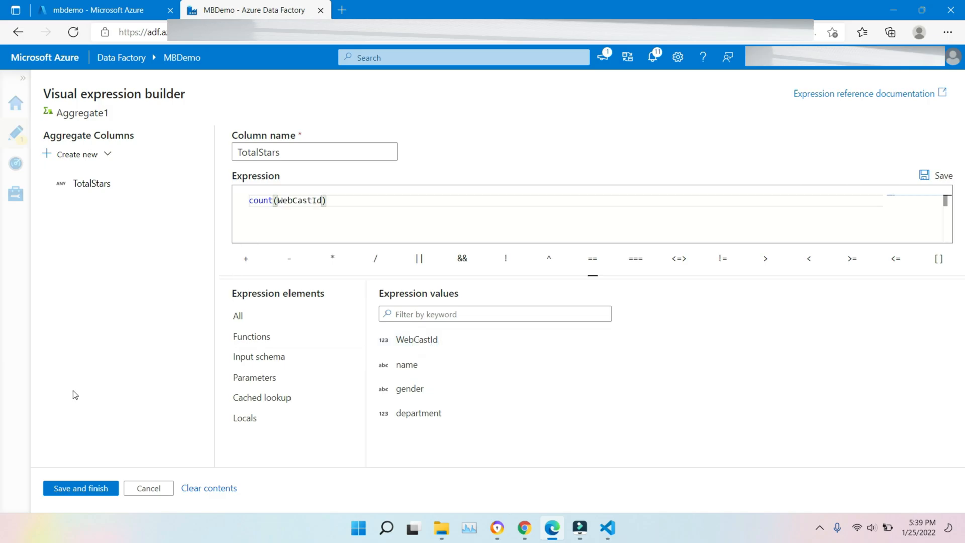
pyautogui.click(72, 490)
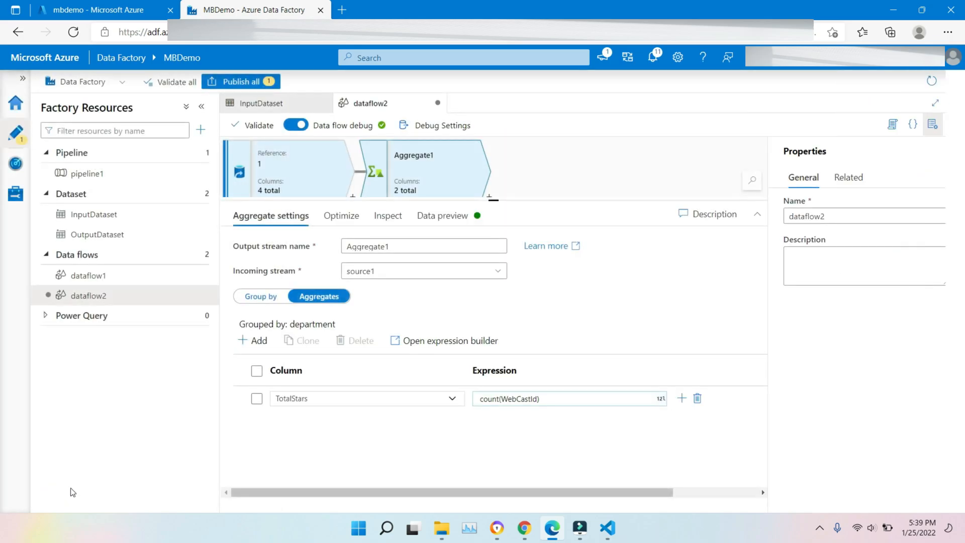
# - Refresh Aggregate1's data preview and examine the TotalStars values per department
pyautogui.click(450, 215)
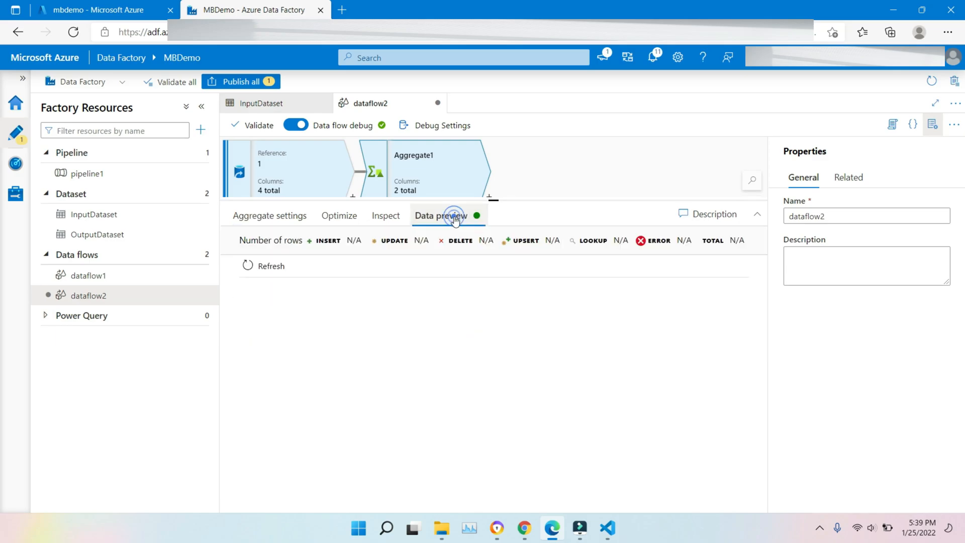
pyautogui.click(278, 267)
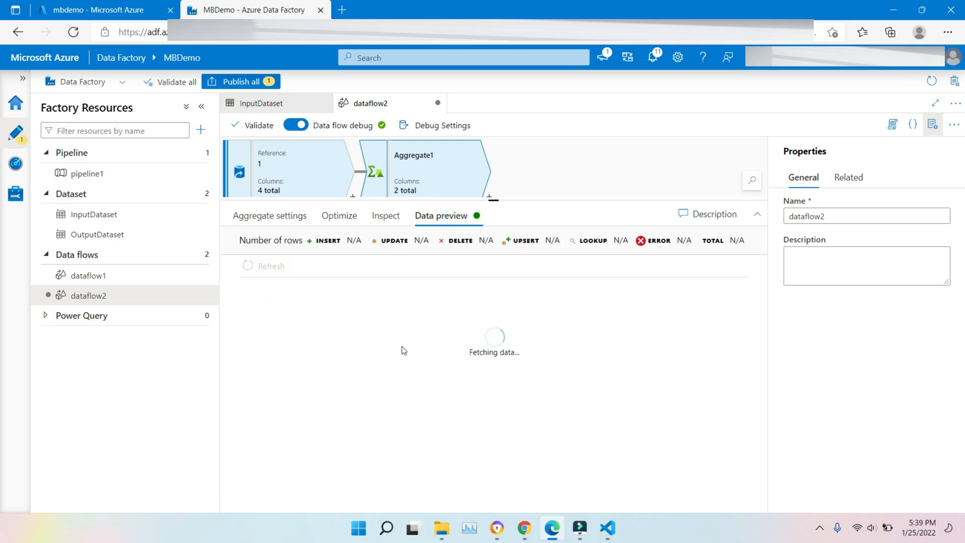
pyautogui.click(336, 210)
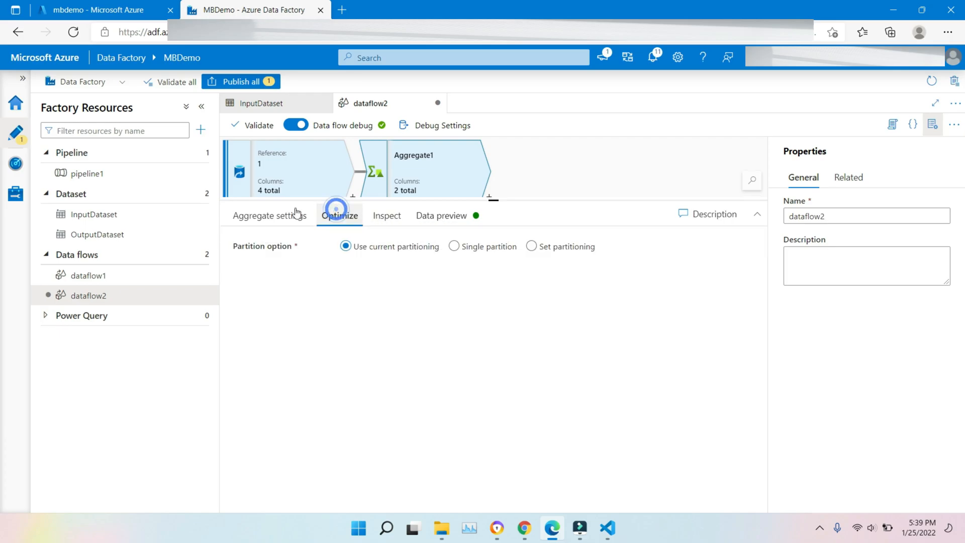
pyautogui.click(302, 214)
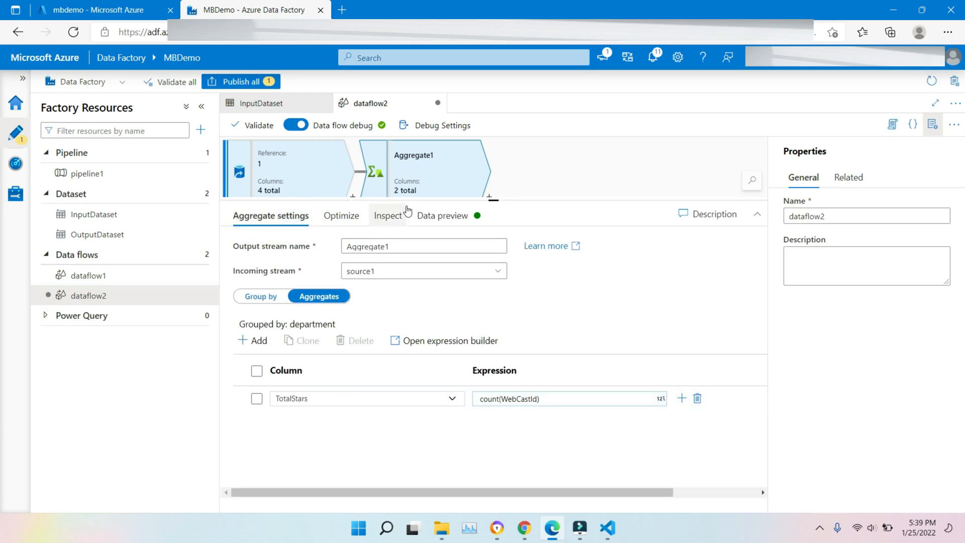
pyautogui.click(444, 216)
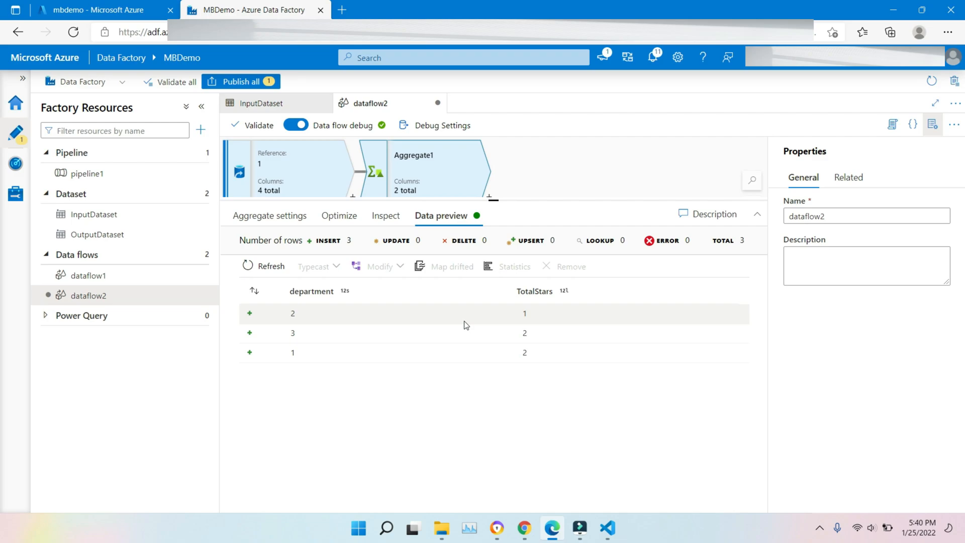
# - Switch to Visual Studio Code and compare the aggregated preview with the source rows in Webcast.csv
pyautogui.click(608, 528)
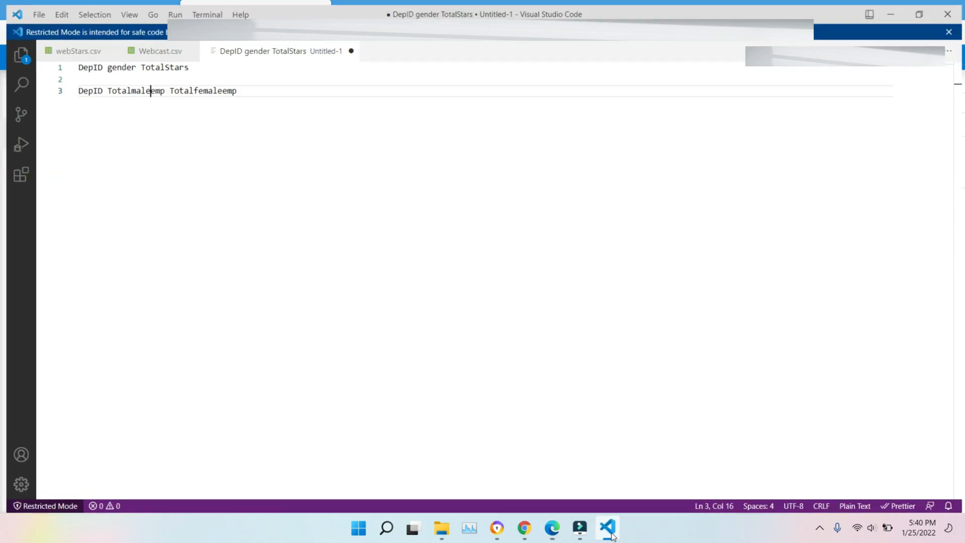
pyautogui.click(153, 49)
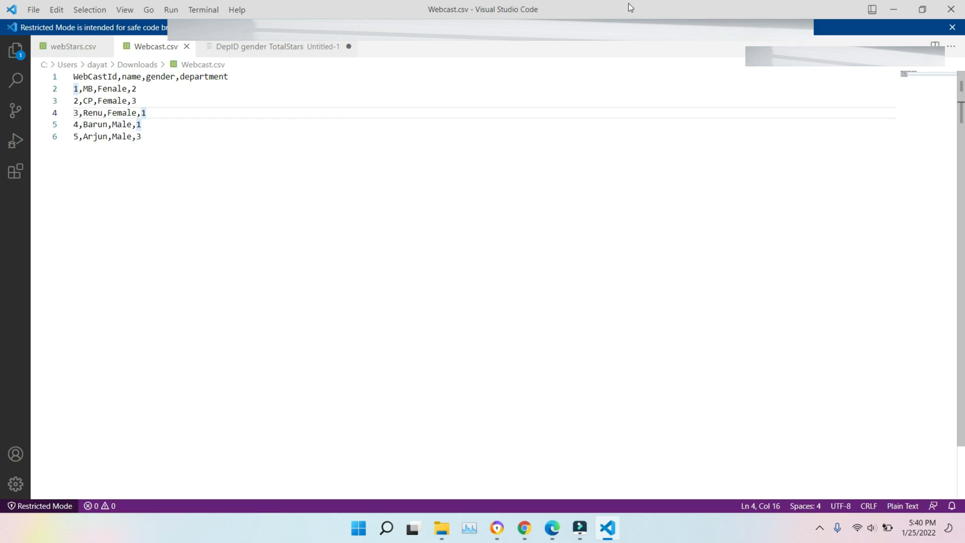
pyautogui.click(889, 6)
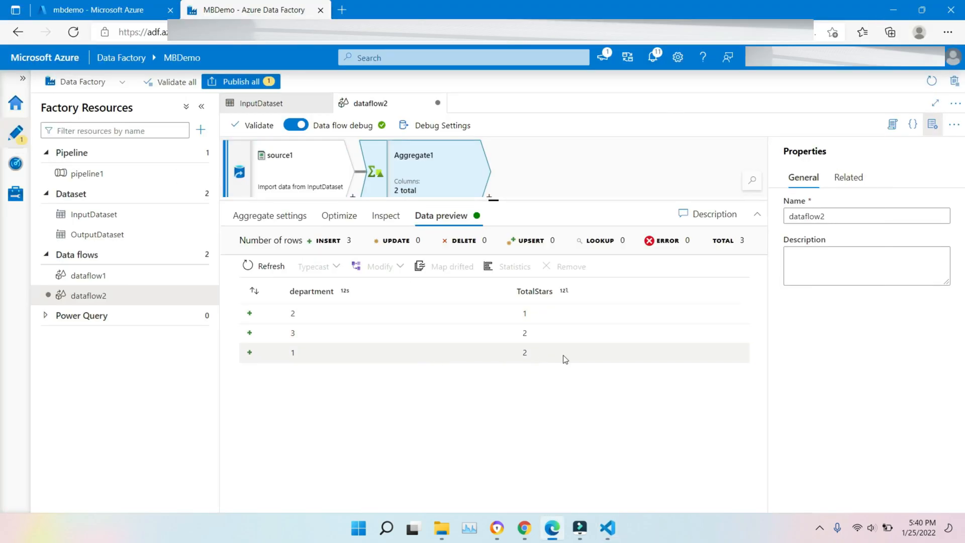
# - Add gender as a second group-by column in Aggregate1
pyautogui.click(258, 219)
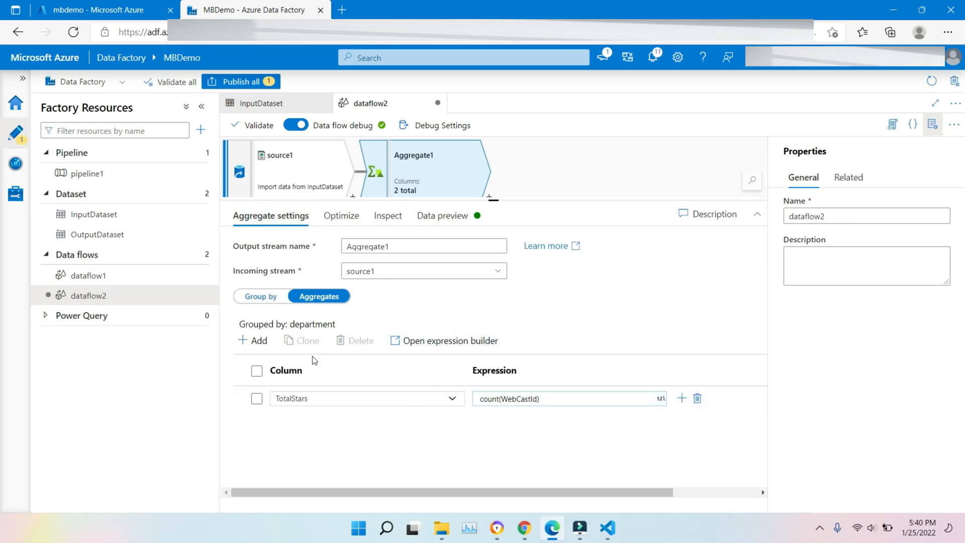
pyautogui.click(261, 296)
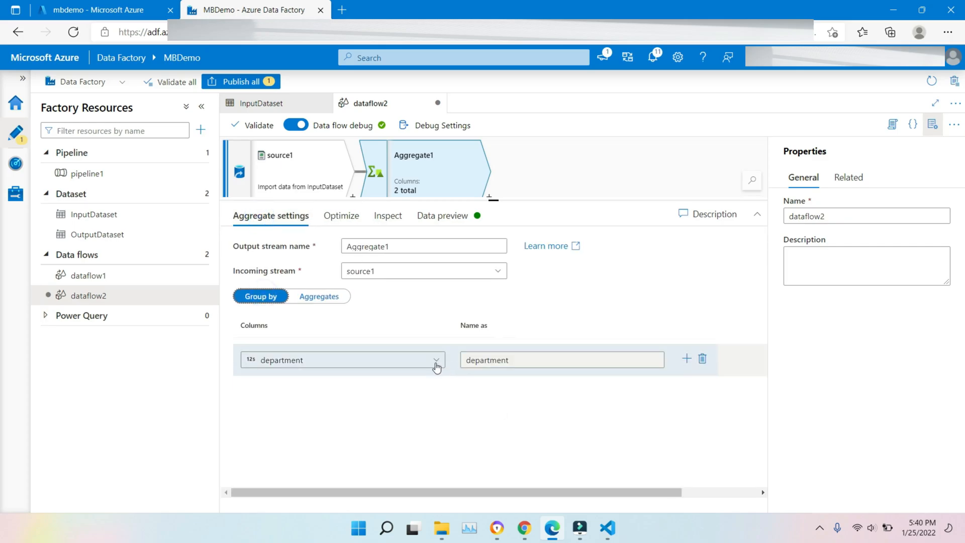
pyautogui.click(684, 358)
pyautogui.click(361, 403)
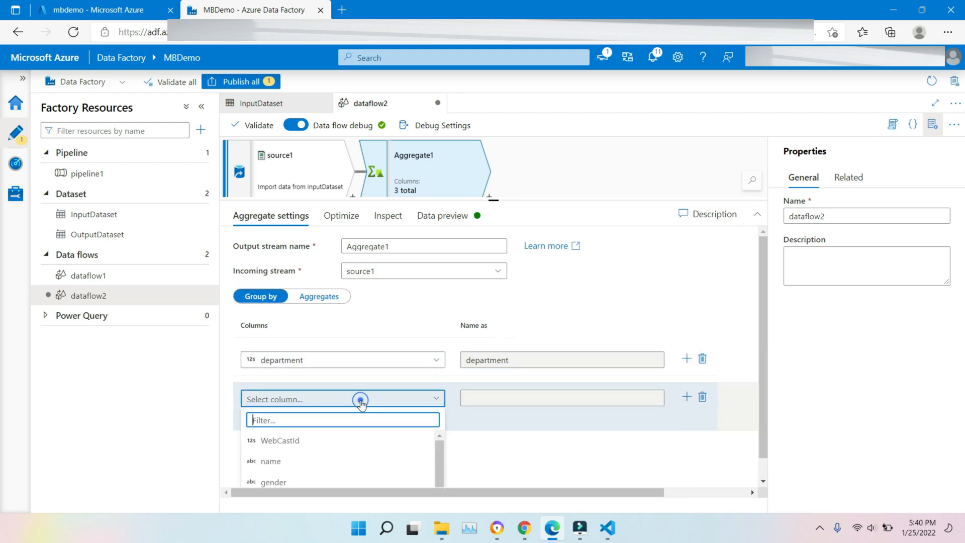
pyautogui.click(272, 483)
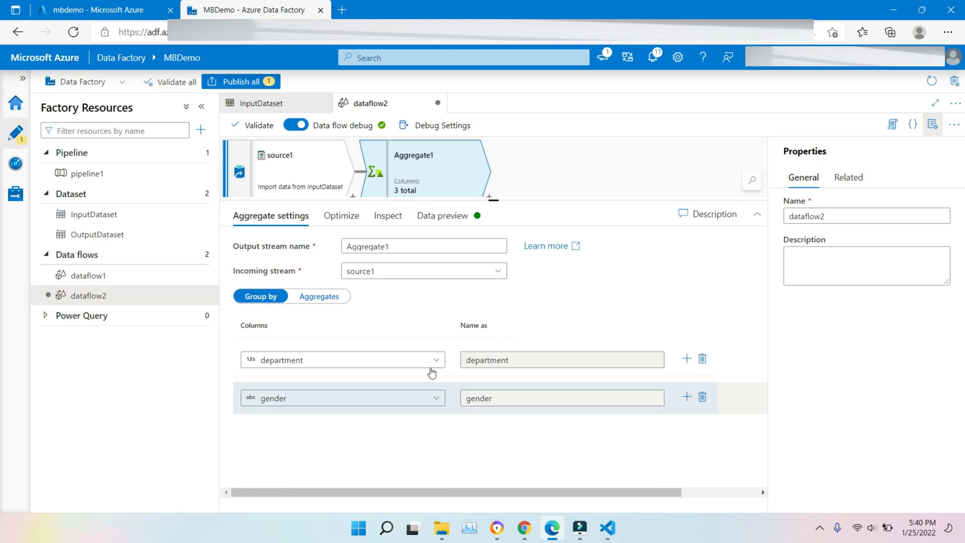
# - Refresh Aggregate1's data preview and examine the TotalStars values per department and gender
pyautogui.click(456, 217)
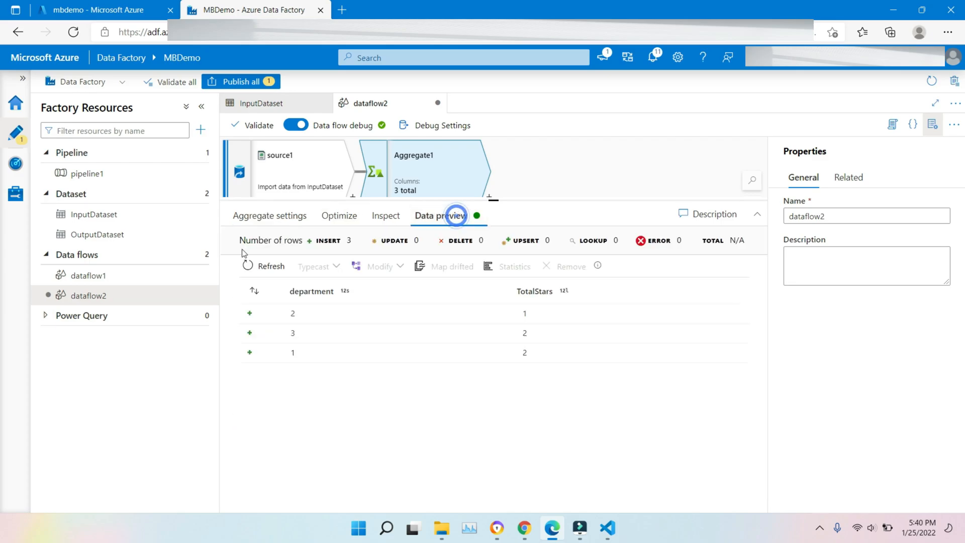
pyautogui.click(260, 265)
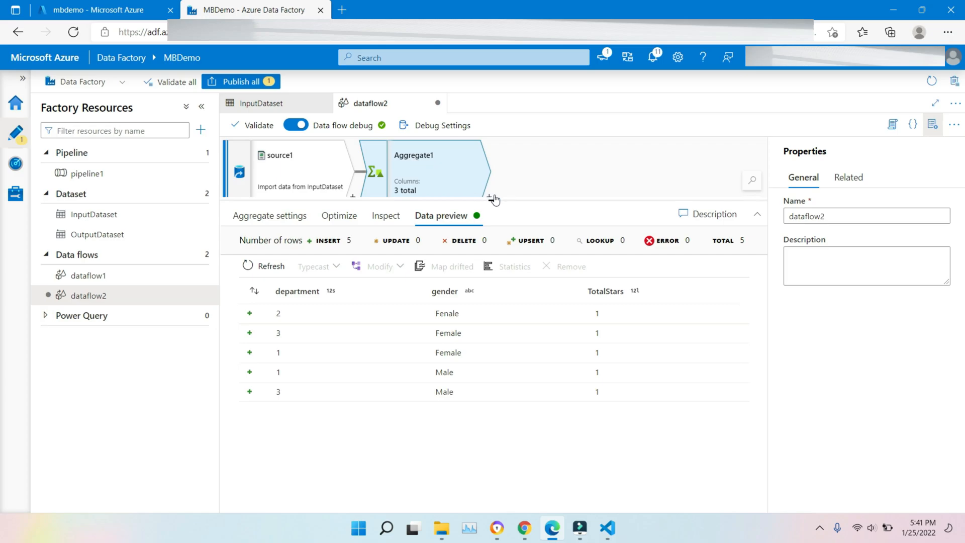
pyautogui.moveTo(493, 200); pyautogui.dragTo(490, 271)
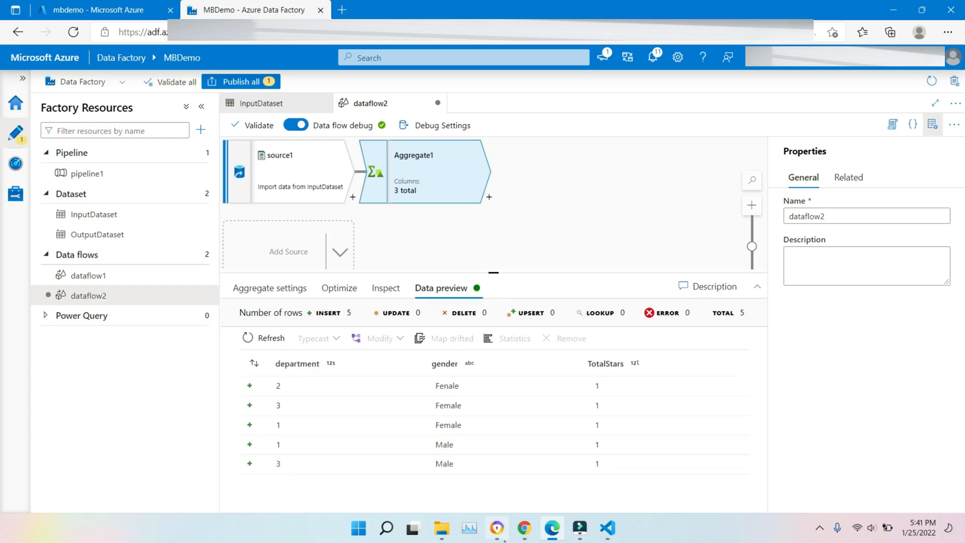
pyautogui.click(441, 527)
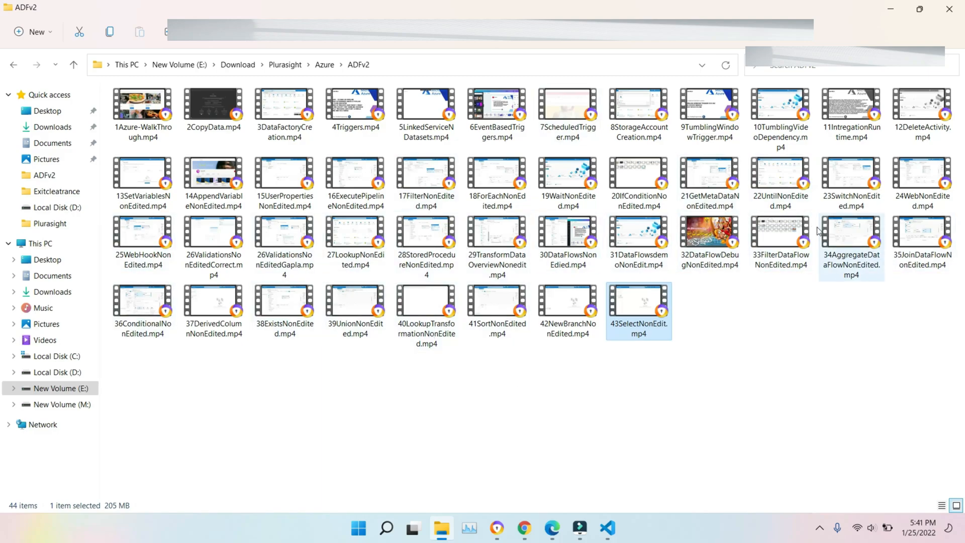
pyautogui.click(888, 7)
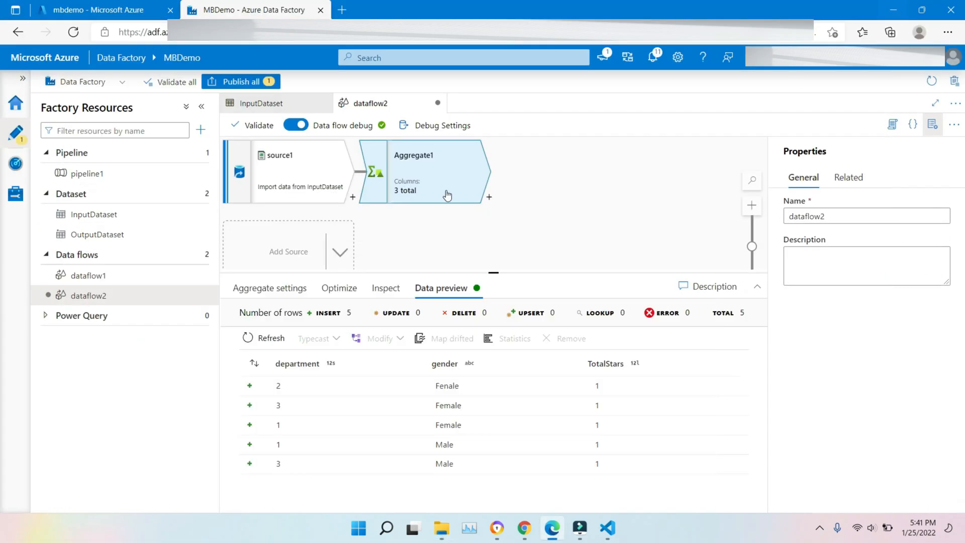
# - Add a sink after Aggregate1 and set its dataset to OutputDataset
pyautogui.click(490, 223)
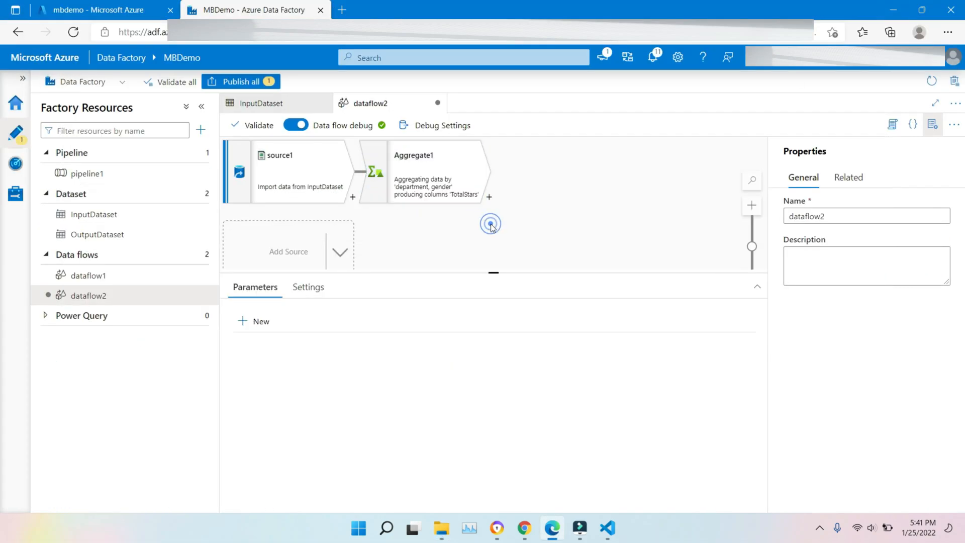
pyautogui.click(489, 197)
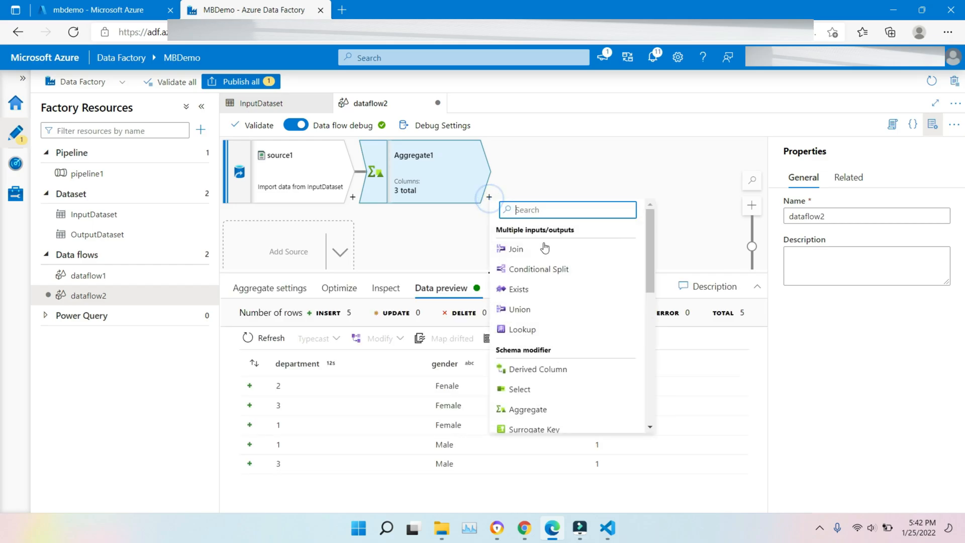
pyautogui.scroll(-5, 648, 350)
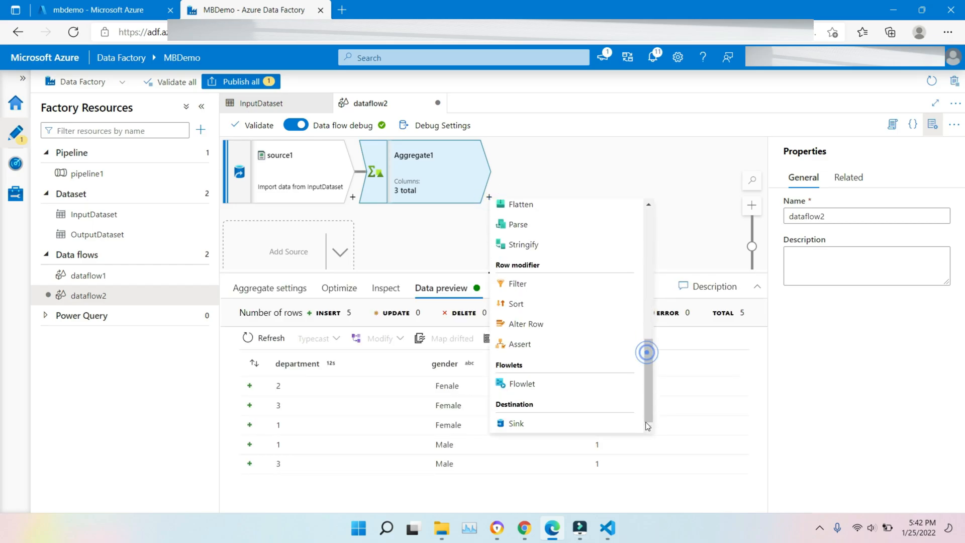
pyautogui.click(578, 427)
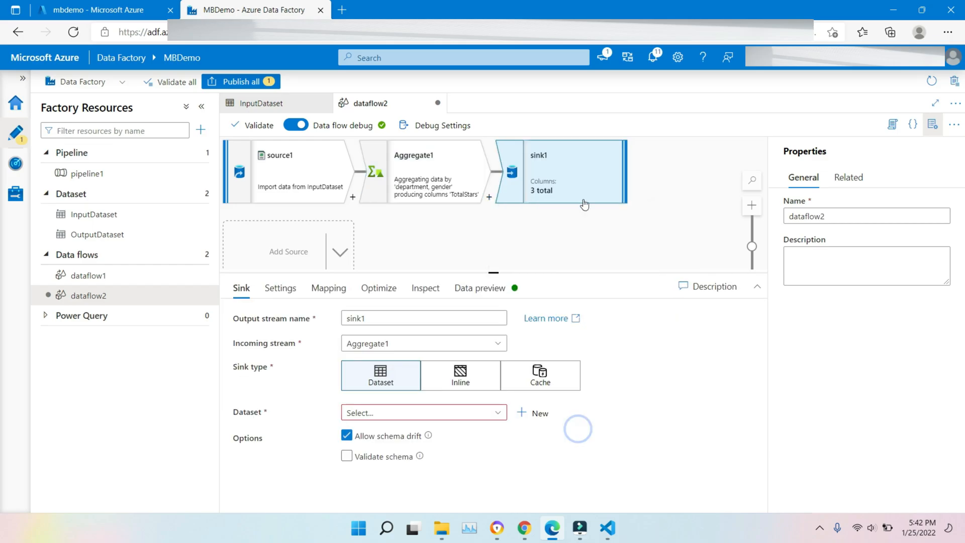
pyautogui.click(393, 412)
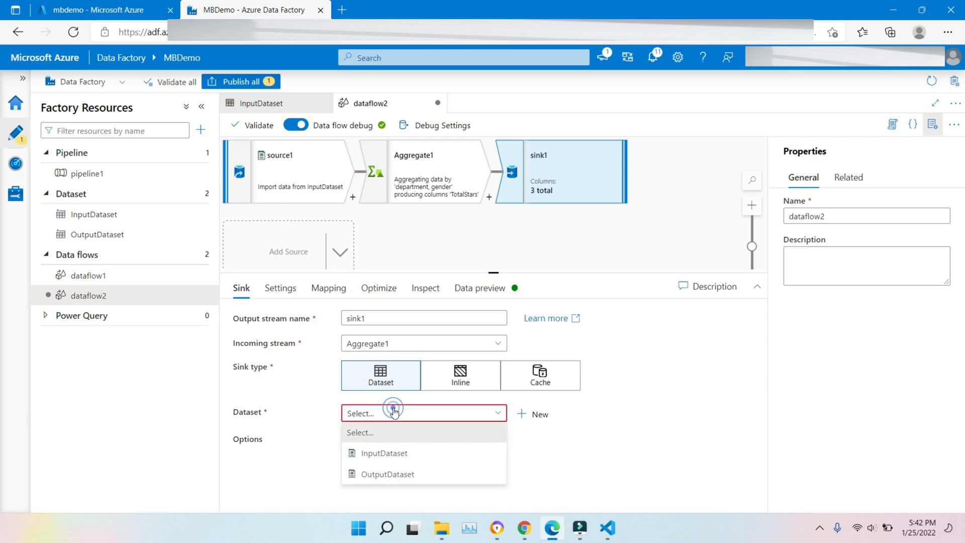
pyautogui.click(382, 474)
# - Configure sink1 to output to a single file named Stars.csv, using a single partition
pyautogui.click(277, 289)
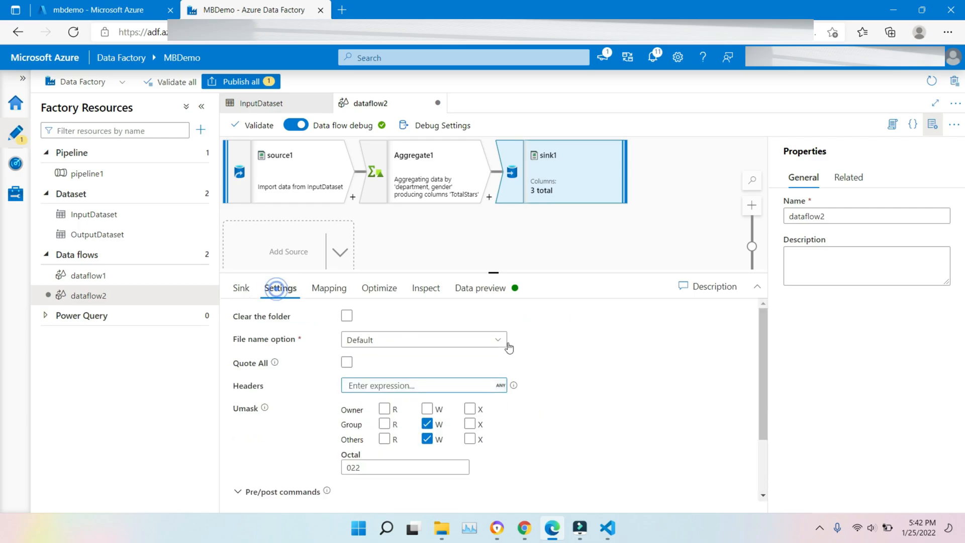
pyautogui.click(453, 340)
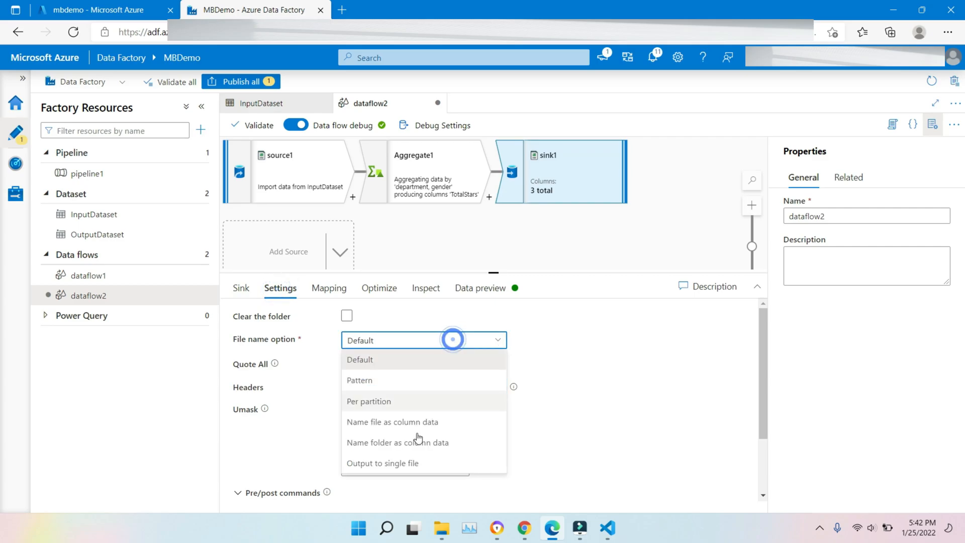
pyautogui.click(400, 463)
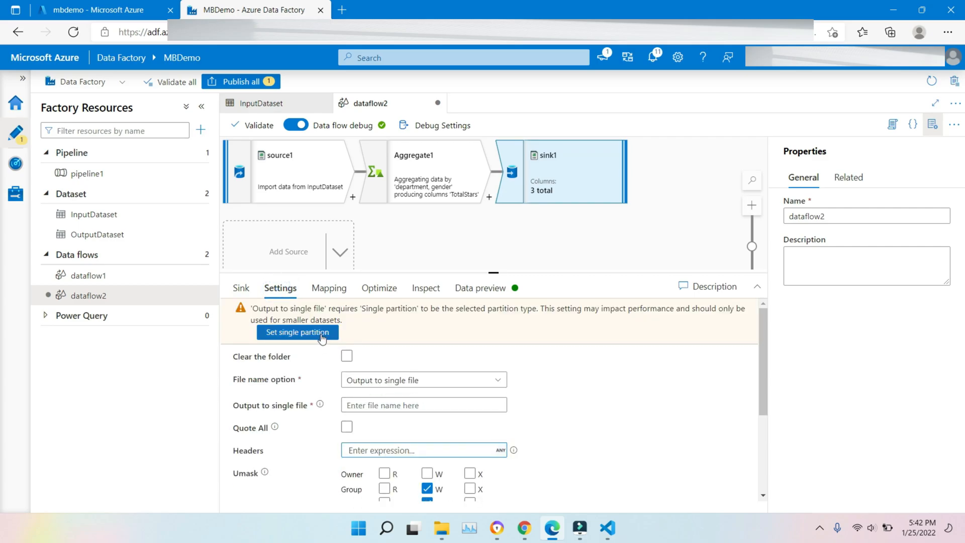
pyautogui.click(322, 333)
pyautogui.click(380, 395)
pyautogui.write('Stars.csv')
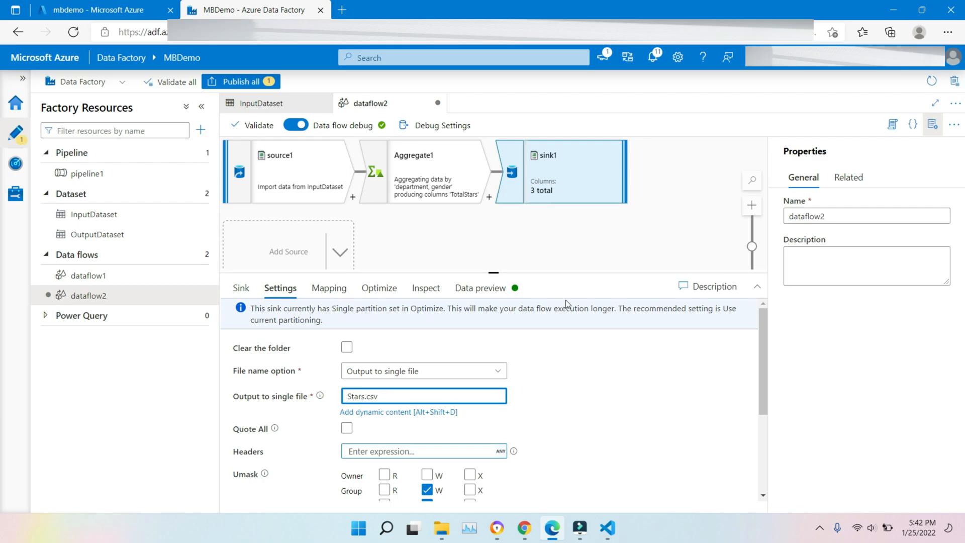
# - Refresh the data preview of sink1
pyautogui.click(480, 285)
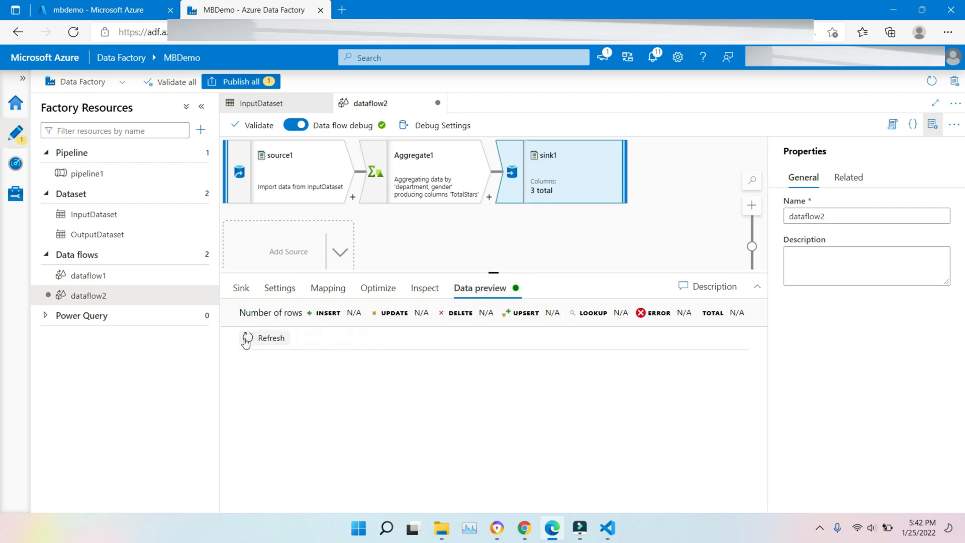
pyautogui.click(251, 339)
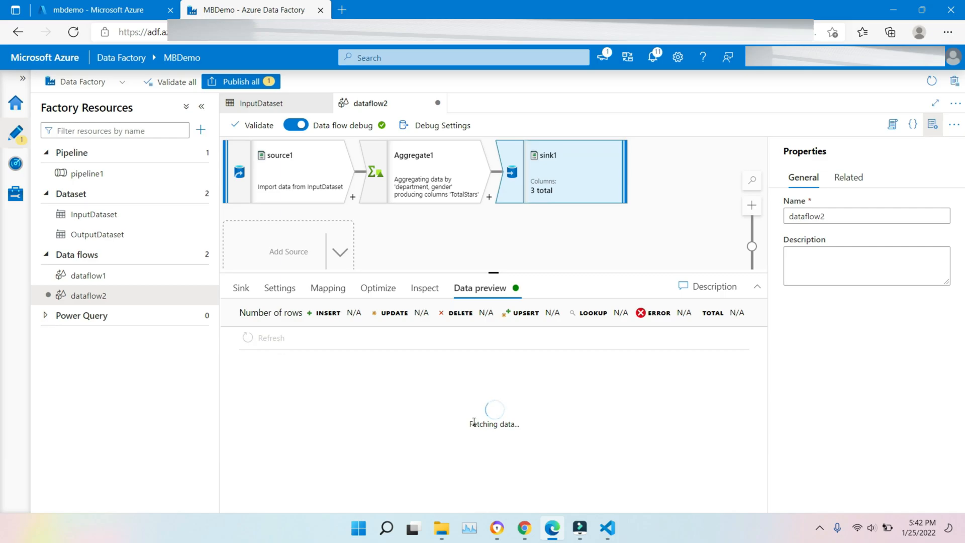
# - Switch to Visual Studio Code and review the DepID, Totalmaleemp and Totalfemaleemp column layout in the untitled notes, returning to Azure Data Factory
pyautogui.click(608, 527)
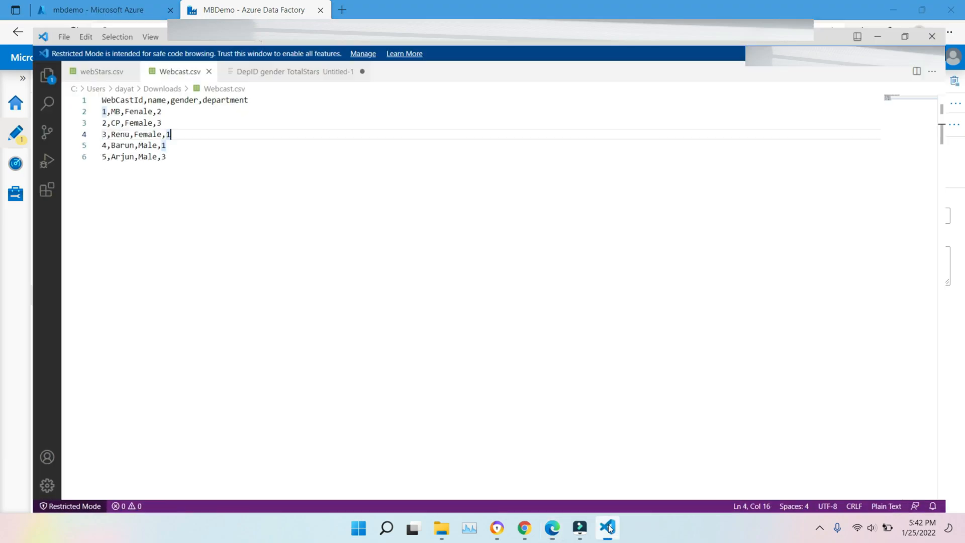
pyautogui.click(255, 46)
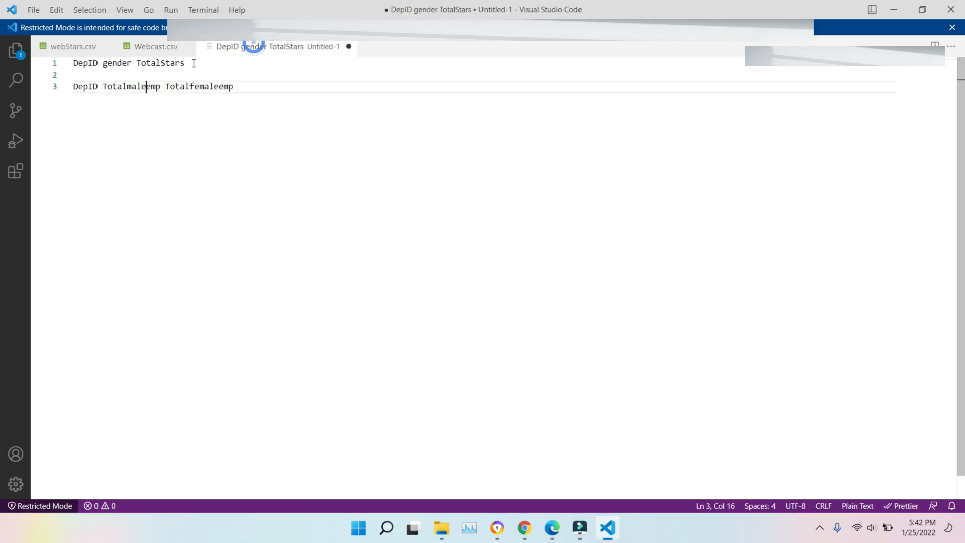
pyautogui.doubleClick(83, 87)
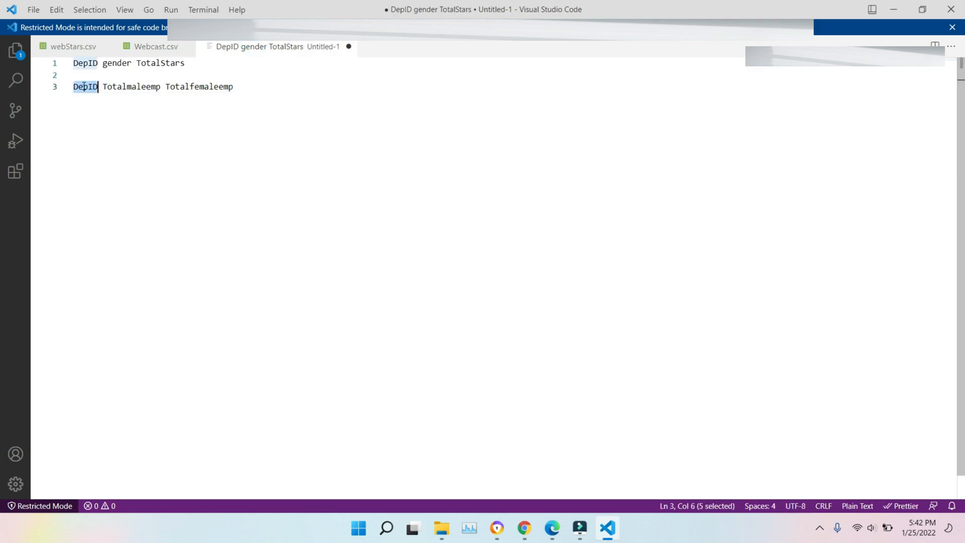
pyautogui.doubleClick(139, 89)
pyautogui.doubleClick(216, 89)
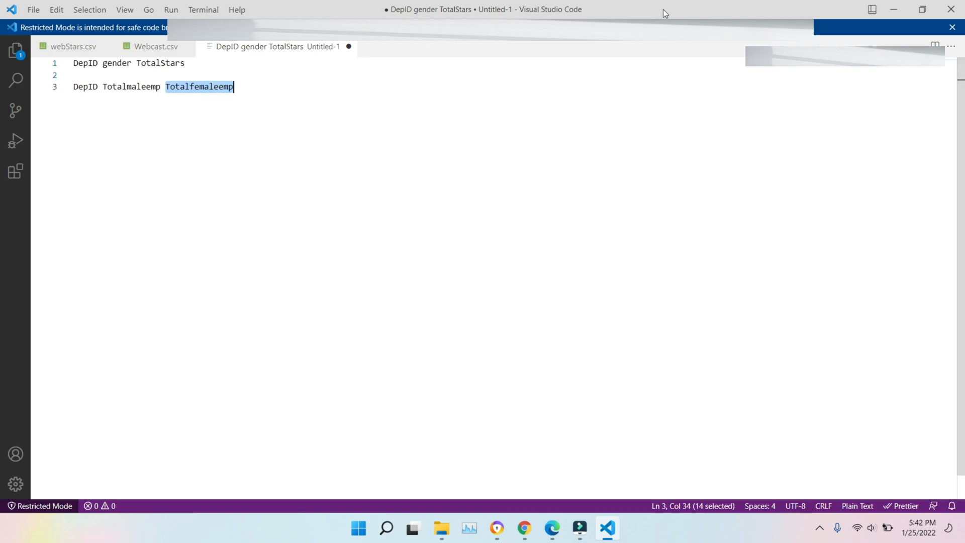
pyautogui.click(894, 12)
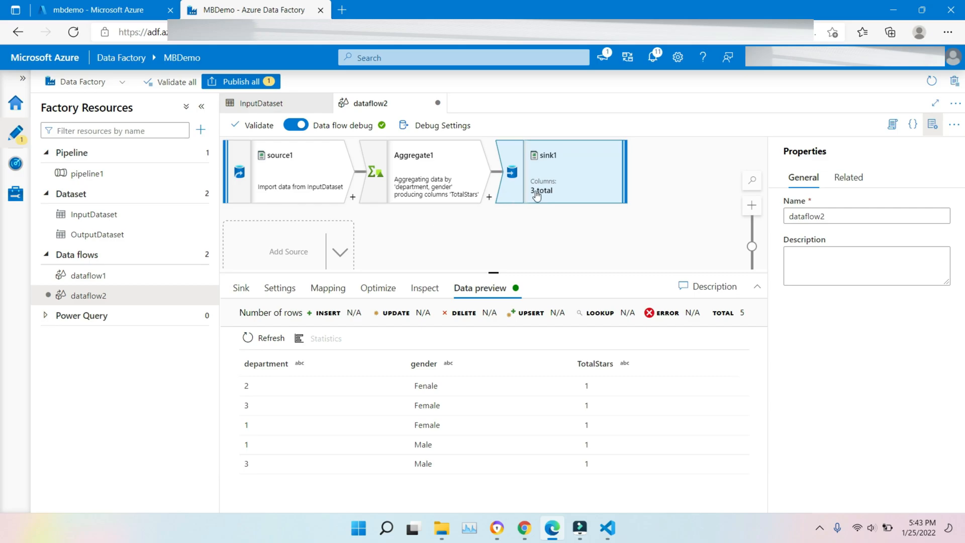
# - Delete sink1 and Aggregate1 from dataflow2, keeping only source1
pyautogui.click(555, 177)
pyautogui.press('Delete')
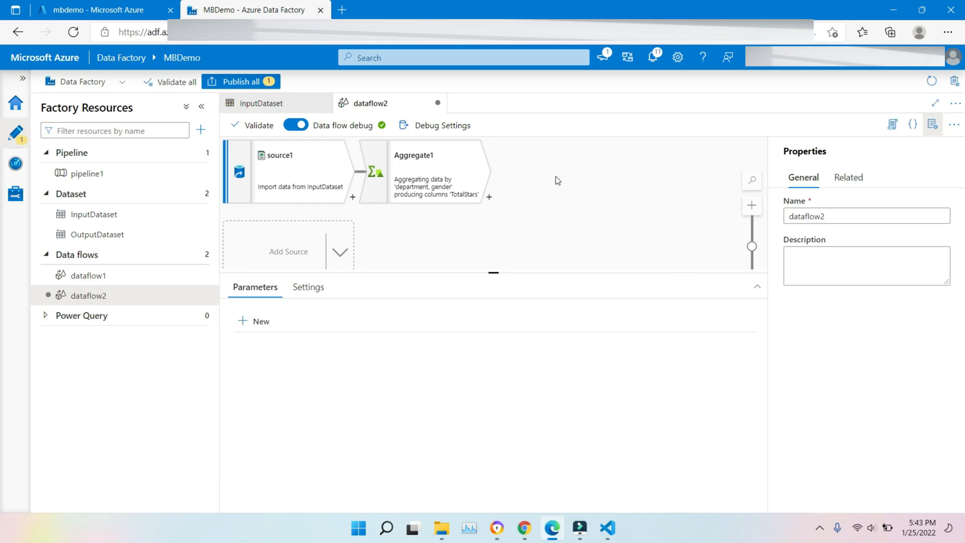
pyautogui.click(443, 180)
pyautogui.press('Delete')
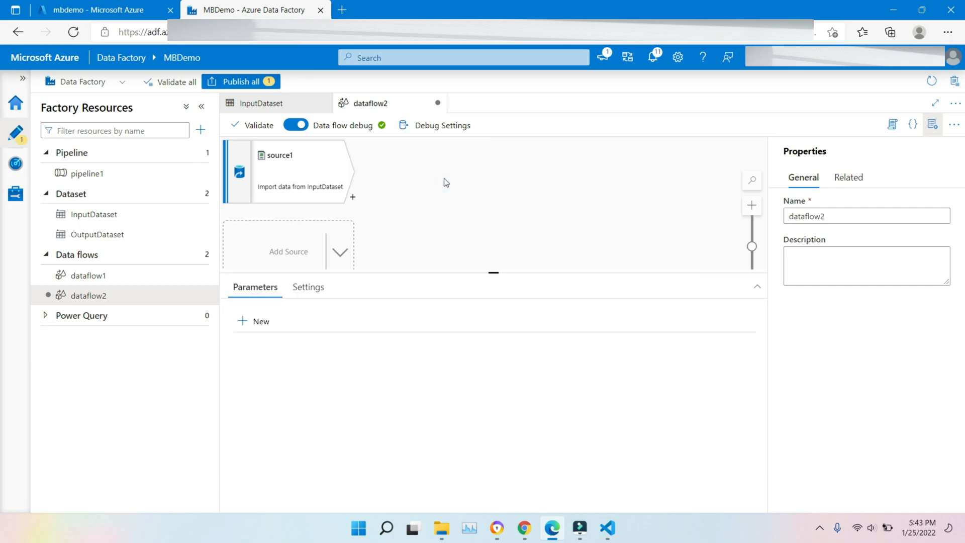
# - Add a Pivot transformation after source1
pyautogui.click(352, 201)
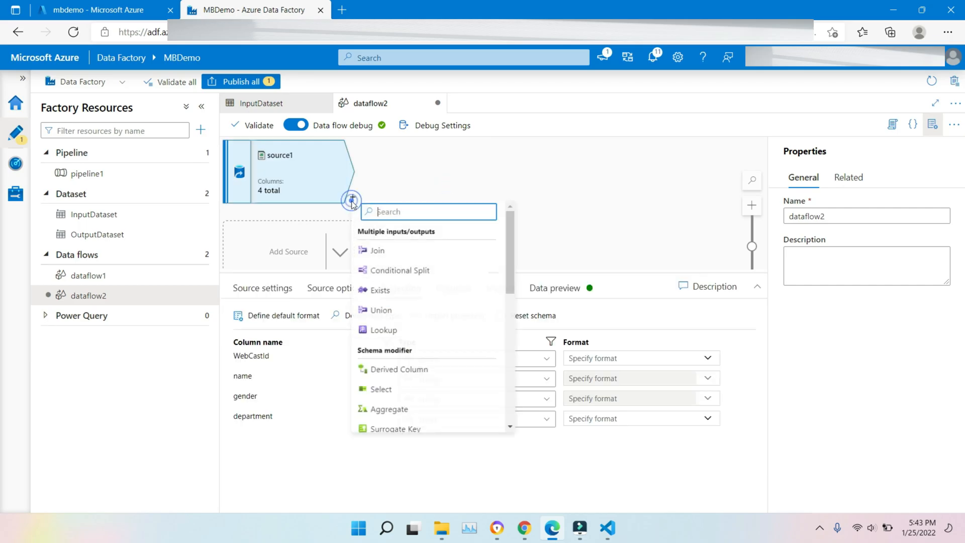
pyautogui.click(512, 356)
pyautogui.click(388, 248)
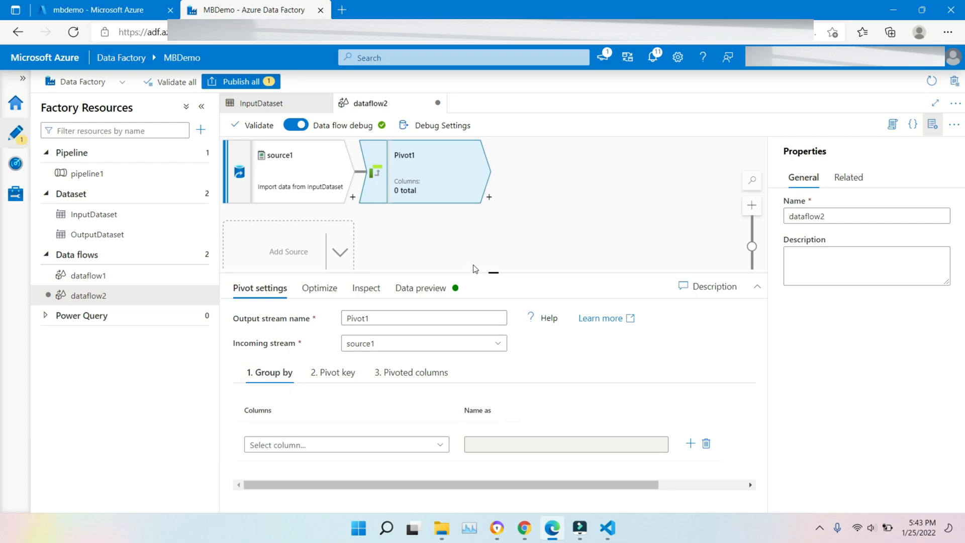
# - Set department as the group-by column of Pivot1
pyautogui.moveTo(490, 272); pyautogui.dragTo(501, 198)
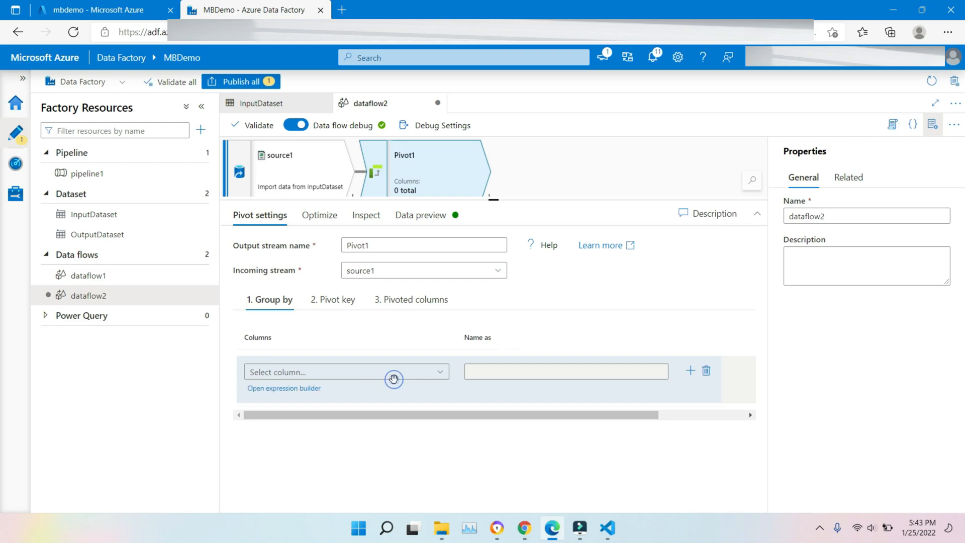
pyautogui.click(355, 373)
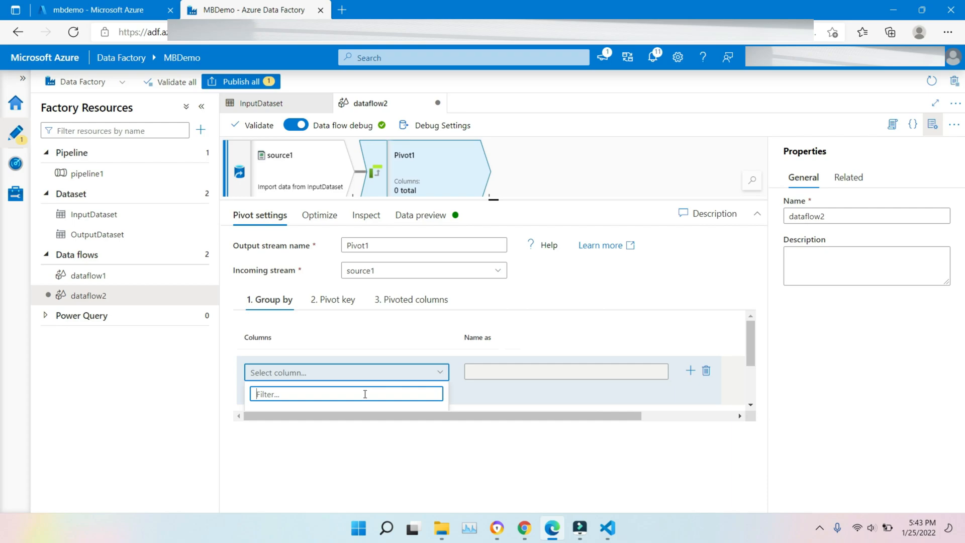
pyautogui.write('de')
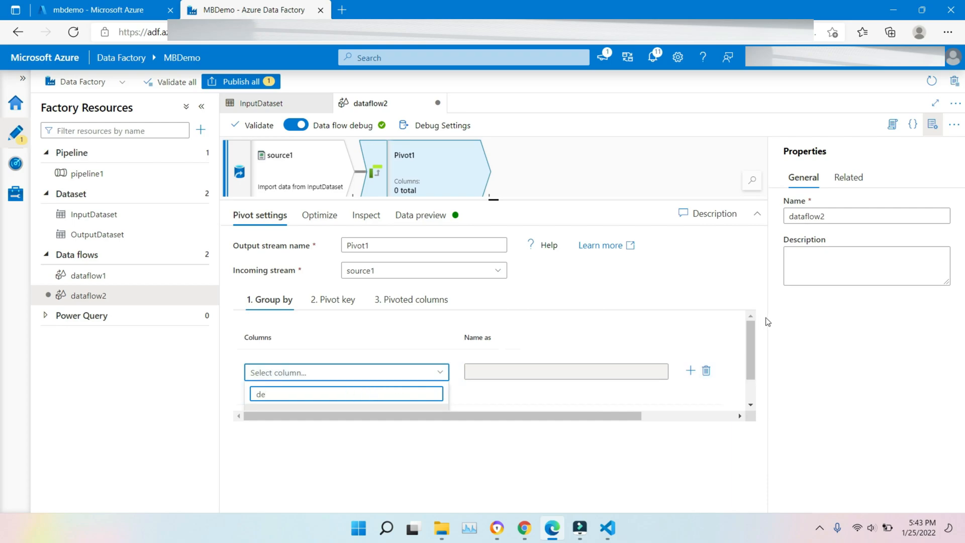
pyautogui.click(754, 393)
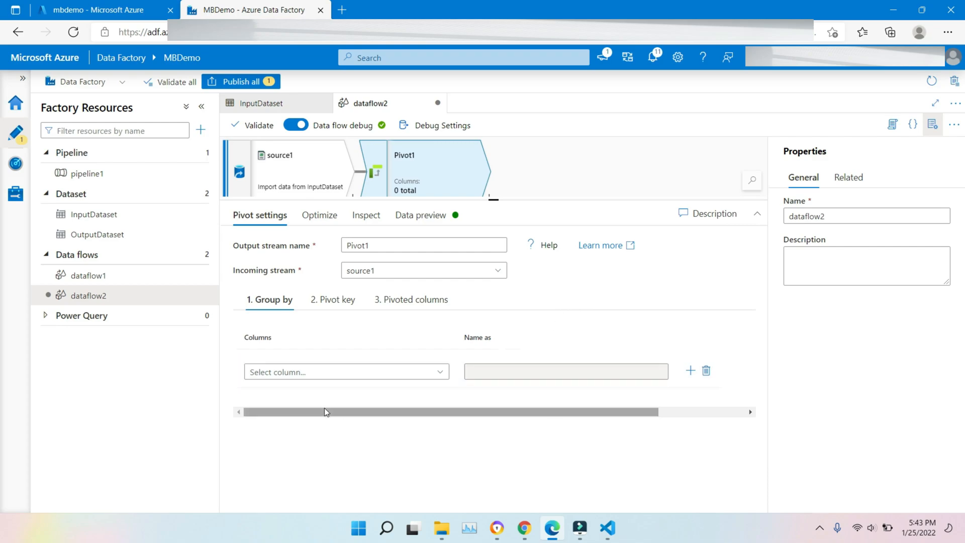
pyautogui.click(308, 373)
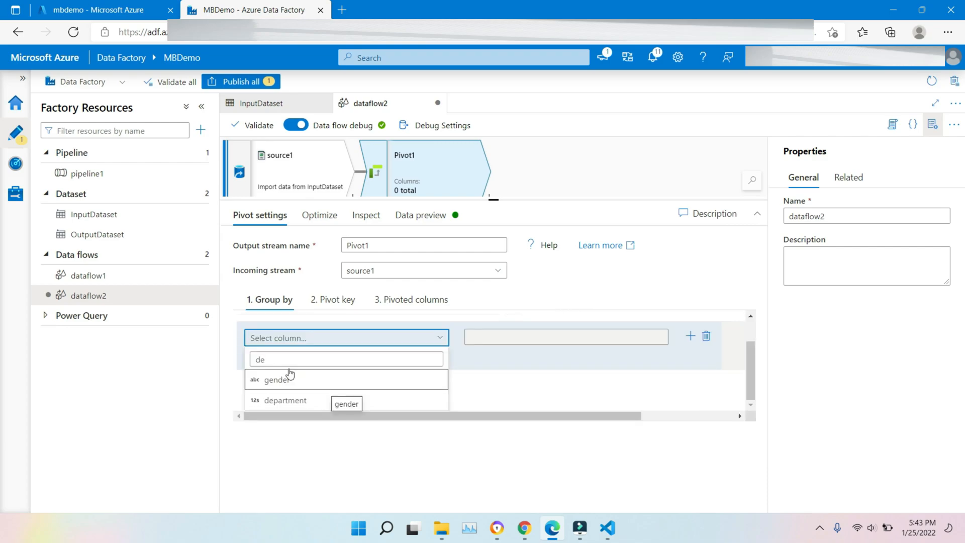
pyautogui.click(301, 400)
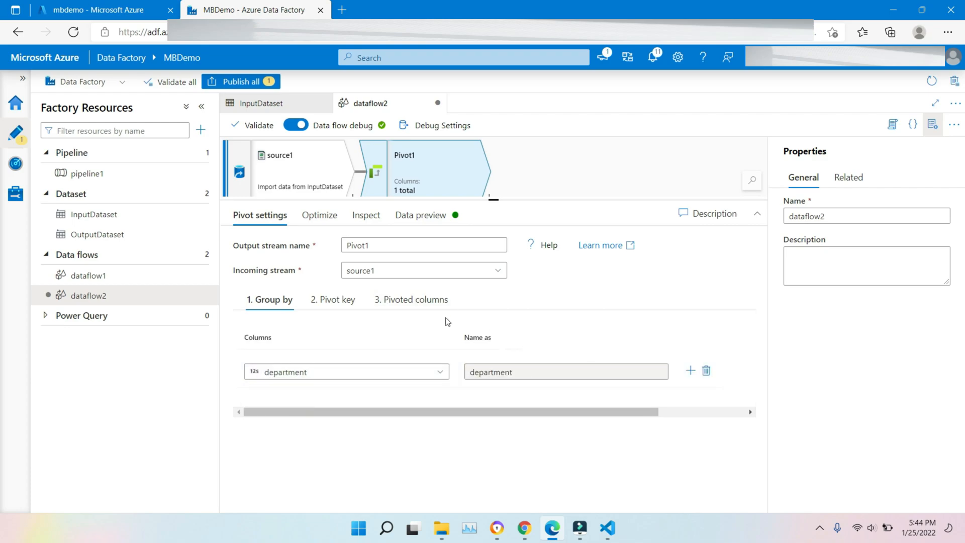
# - Set Pivot1's pivot key to gender and open its pivoted columns settings
pyautogui.click(353, 304)
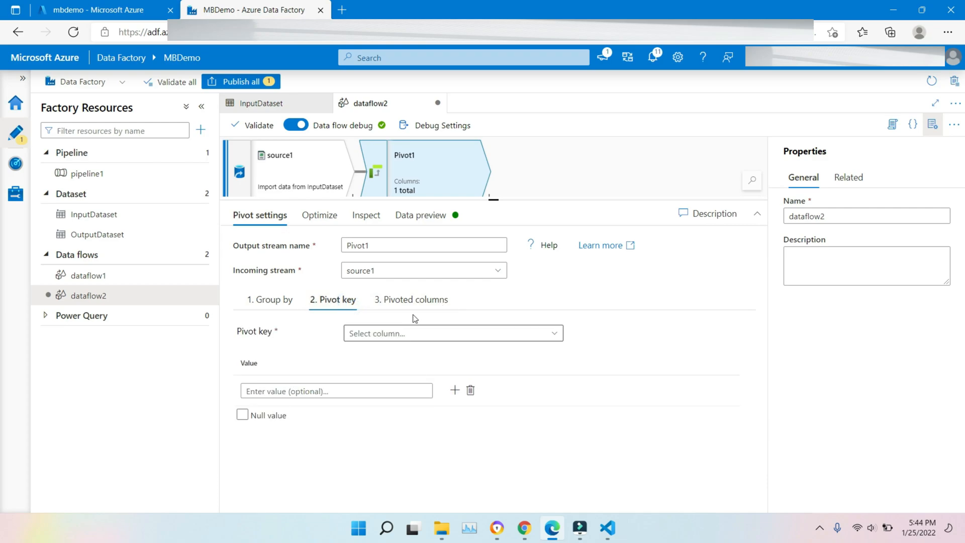
pyautogui.click(413, 339)
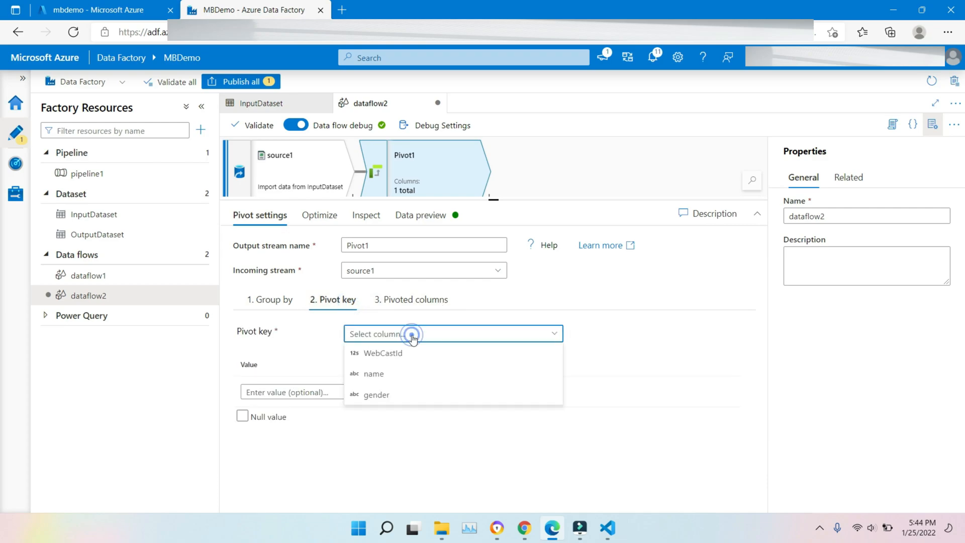
pyautogui.click(383, 392)
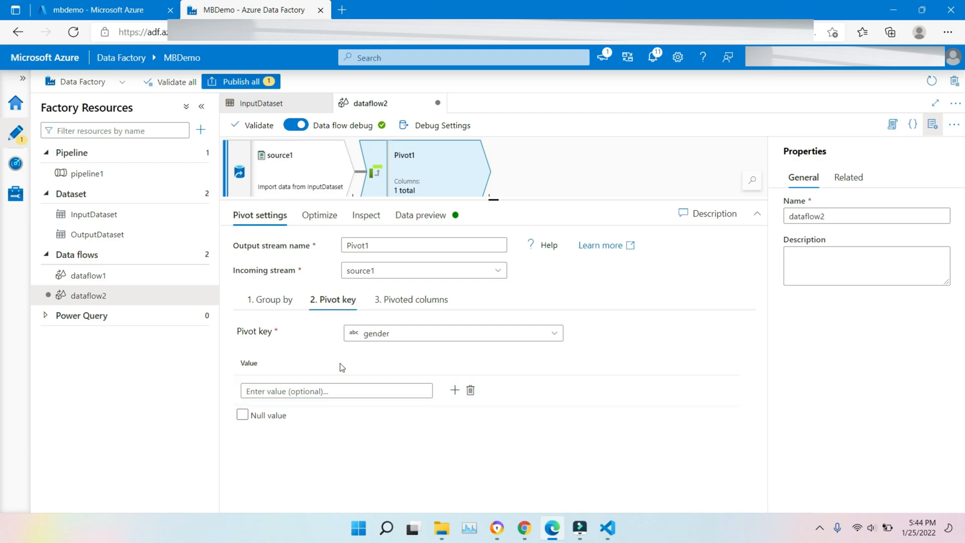
pyautogui.click(415, 299)
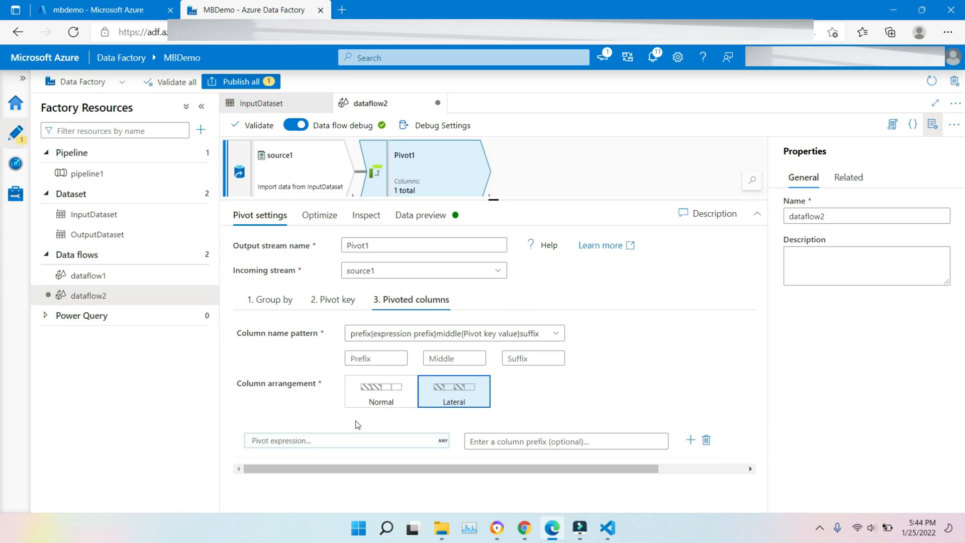
# - Set Pivot1's pivot expression to count(WebCastId) in the expression builder and save it
pyautogui.click(403, 441)
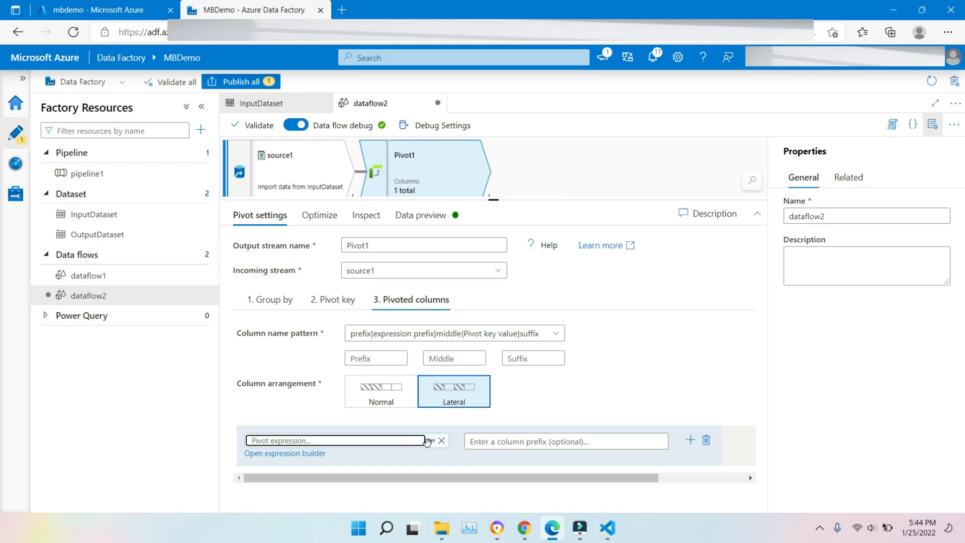
pyautogui.click(428, 443)
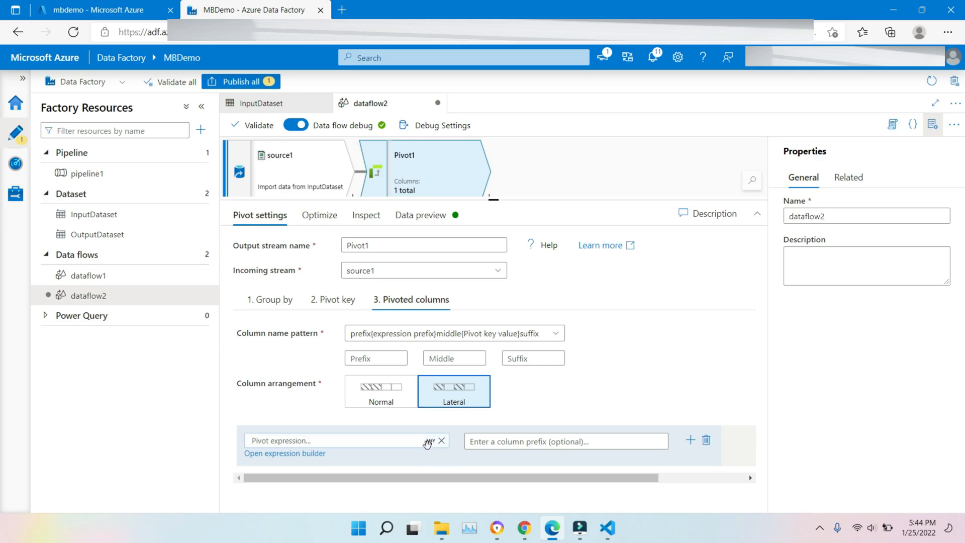
pyautogui.click(284, 453)
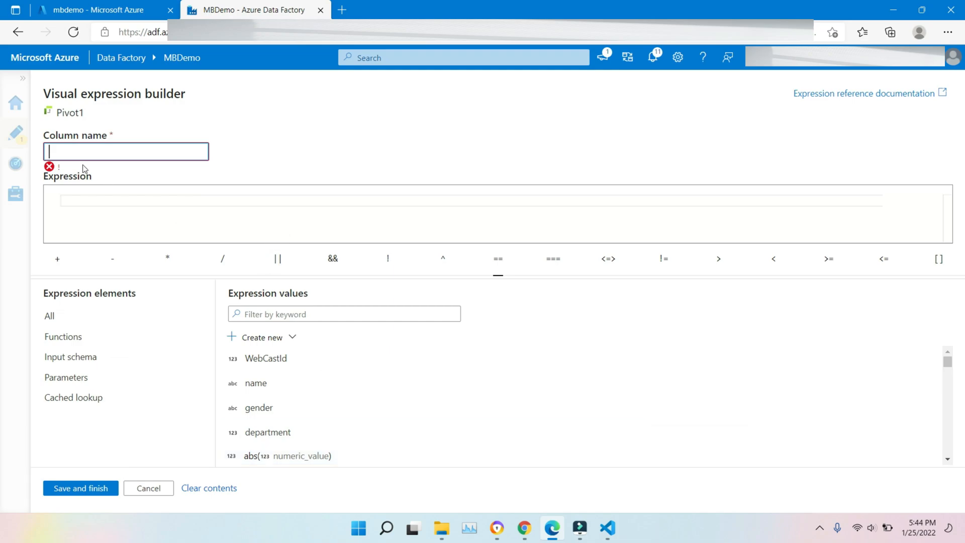
pyautogui.click(65, 206)
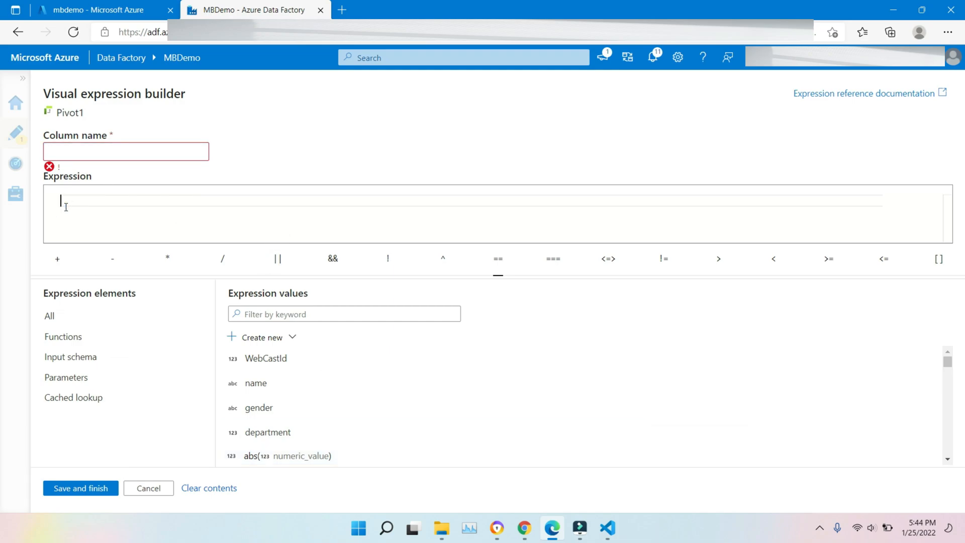
pyautogui.write('coun')
pyautogui.press('Return')
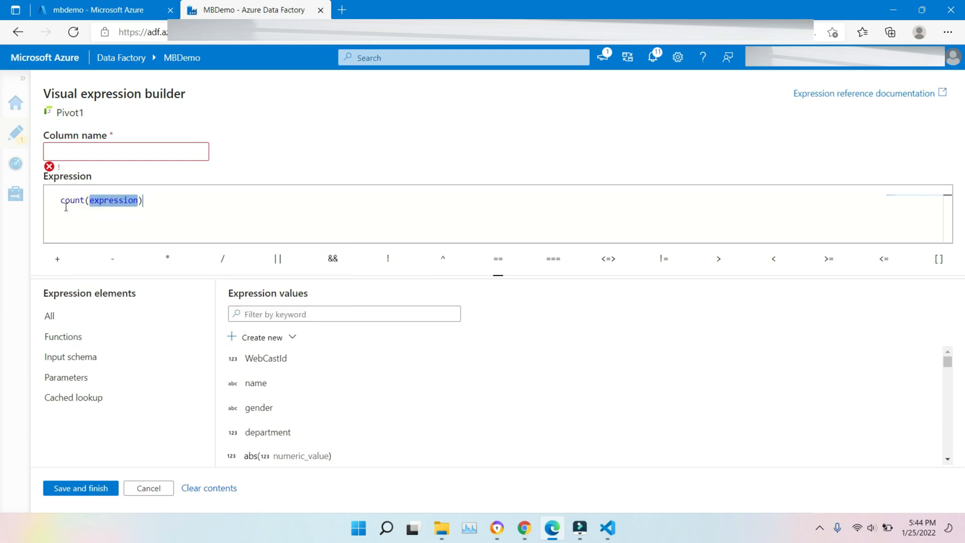
pyautogui.click(104, 358)
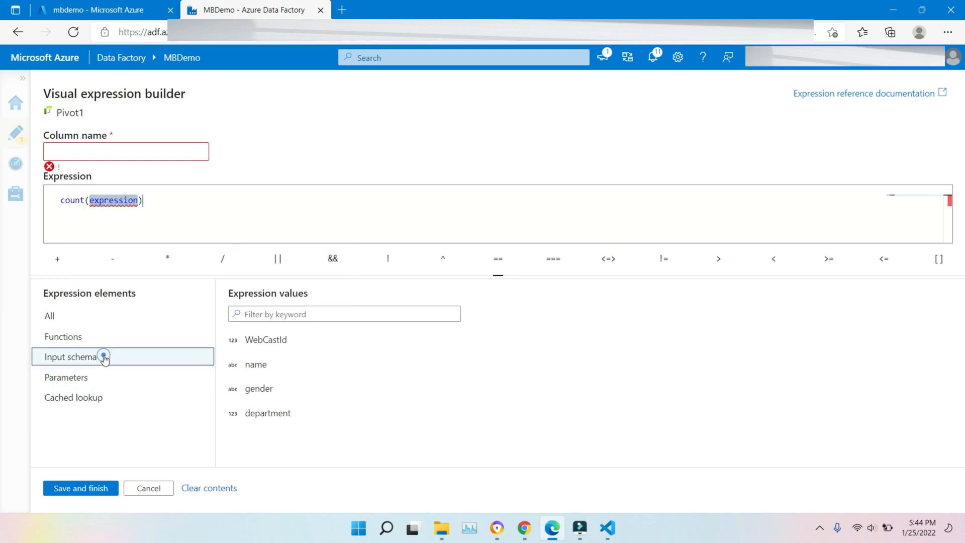
pyautogui.click(269, 341)
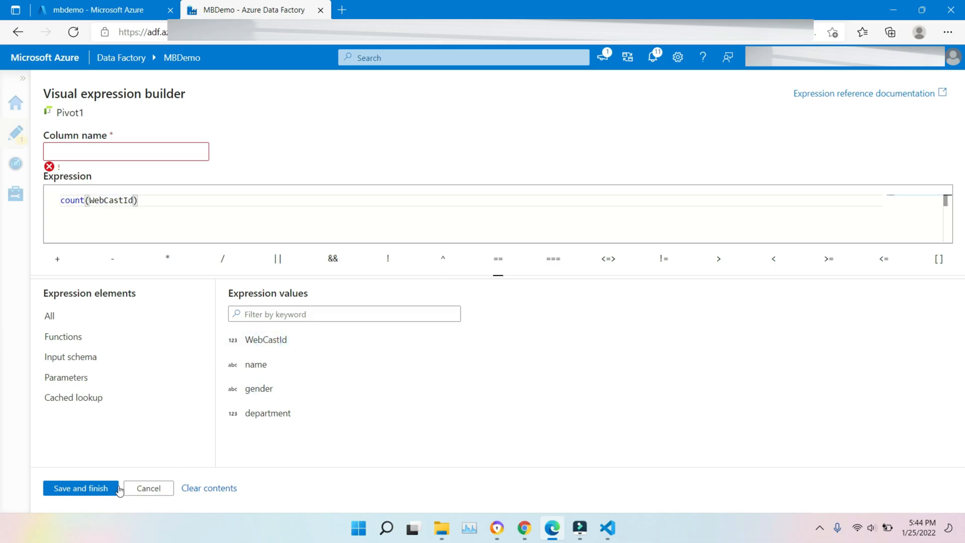
pyautogui.click(108, 489)
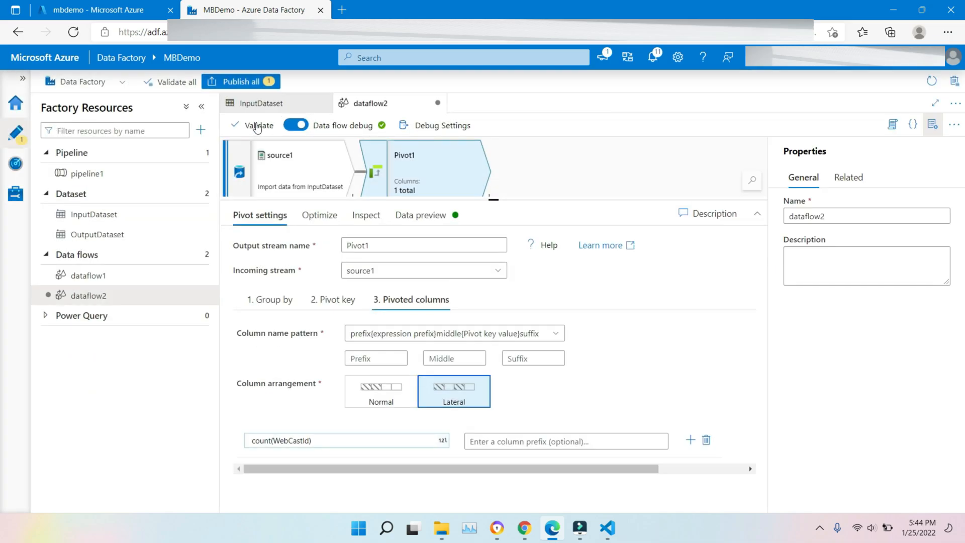
# - Validate dataflow2 and preview the pivoted output of Pivot1, examining the gender columns per department
pyautogui.click(258, 126)
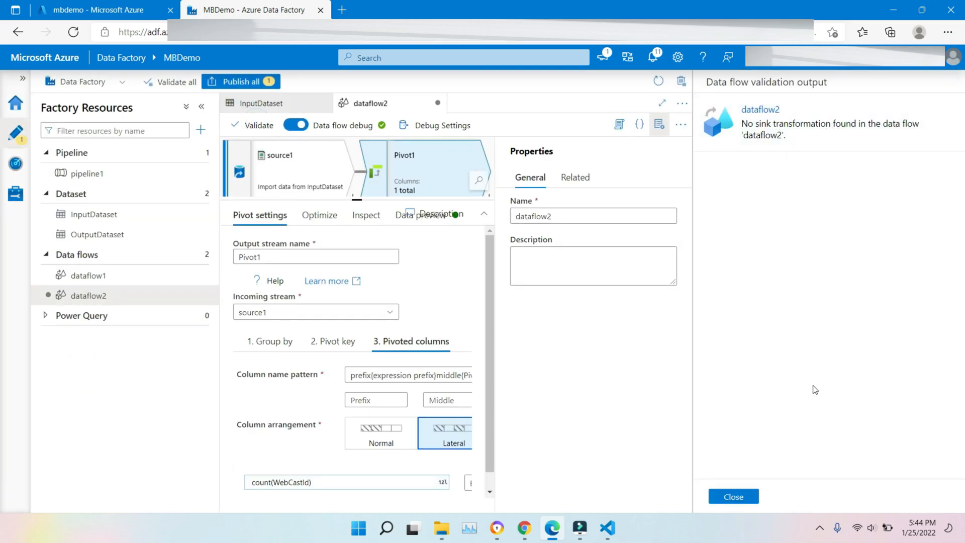
pyautogui.click(746, 499)
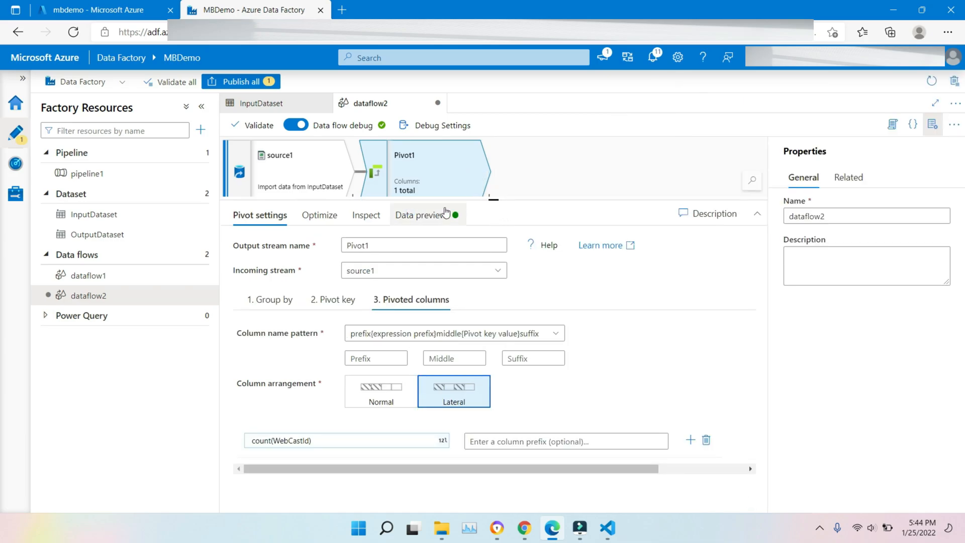
pyautogui.click(423, 211)
pyautogui.click(260, 265)
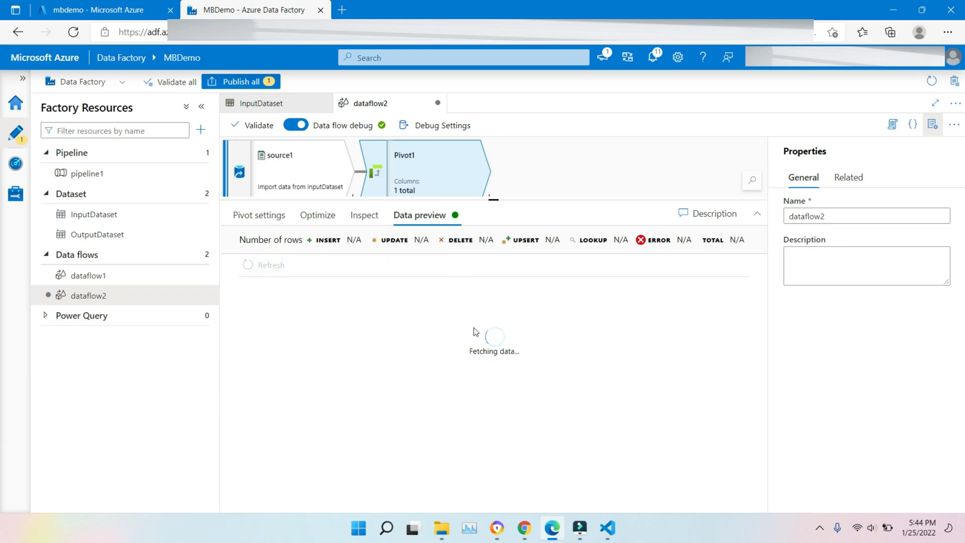
pyautogui.click(324, 215)
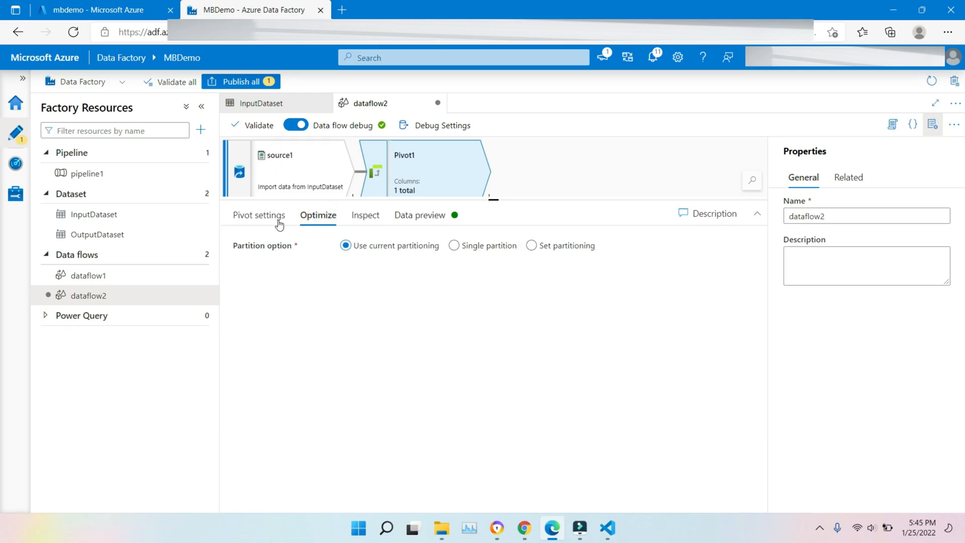
pyautogui.click(260, 216)
pyautogui.click(420, 215)
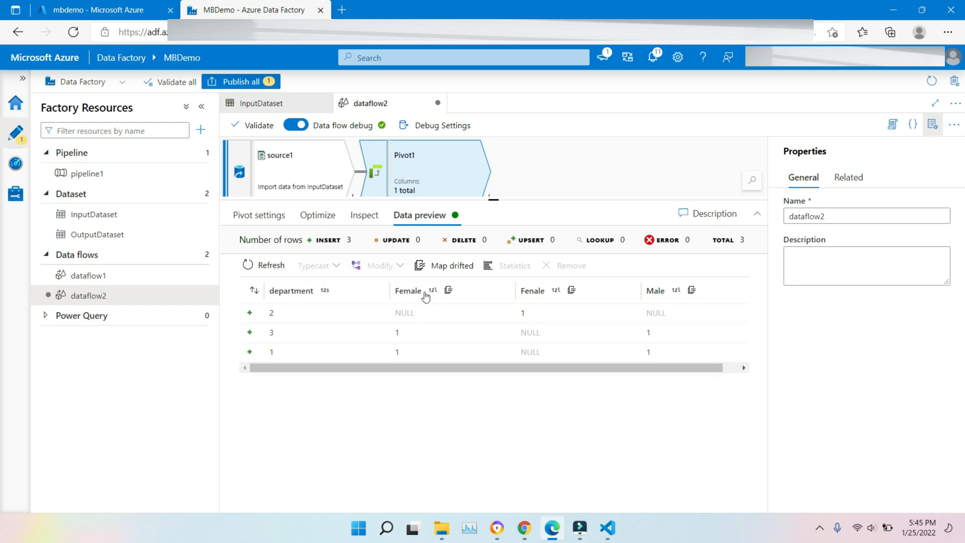
pyautogui.moveTo(521, 296)
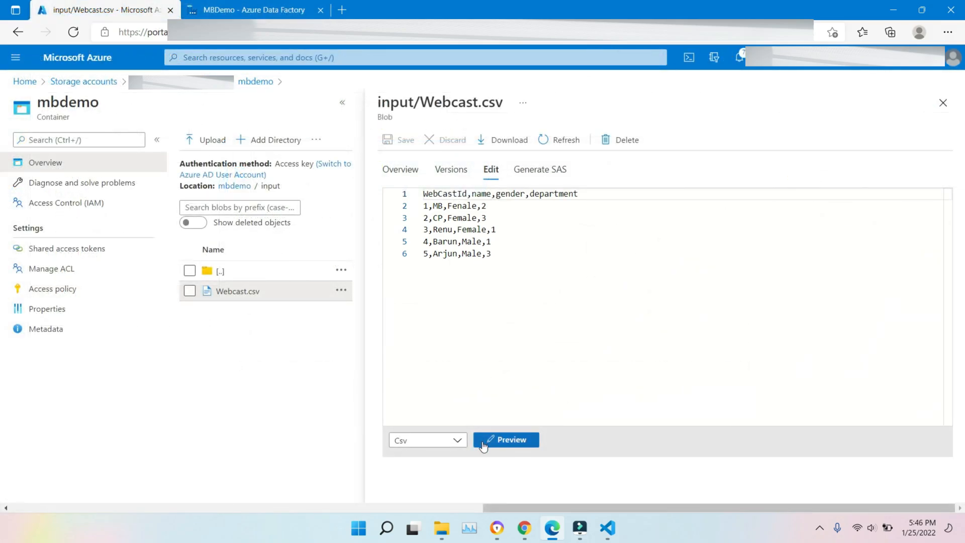
# - Correct the misspelled gender in the first record of Webcast.csv to Female and save the file
pyautogui.click(500, 438)
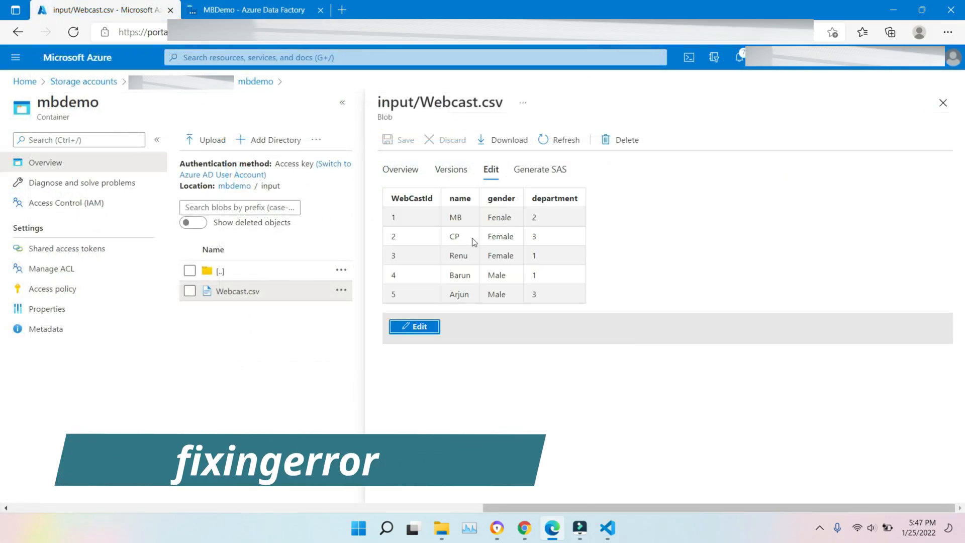
pyautogui.click(421, 327)
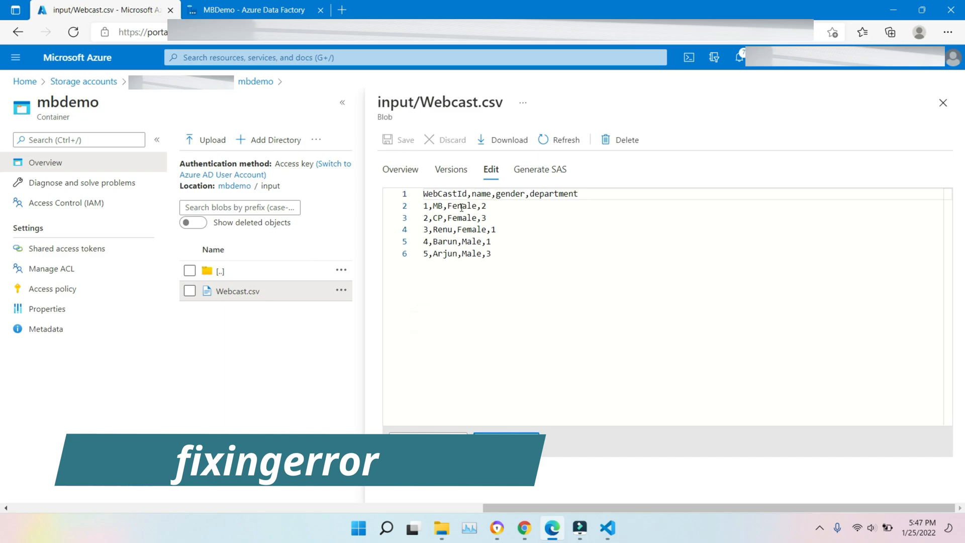
pyautogui.click(463, 207)
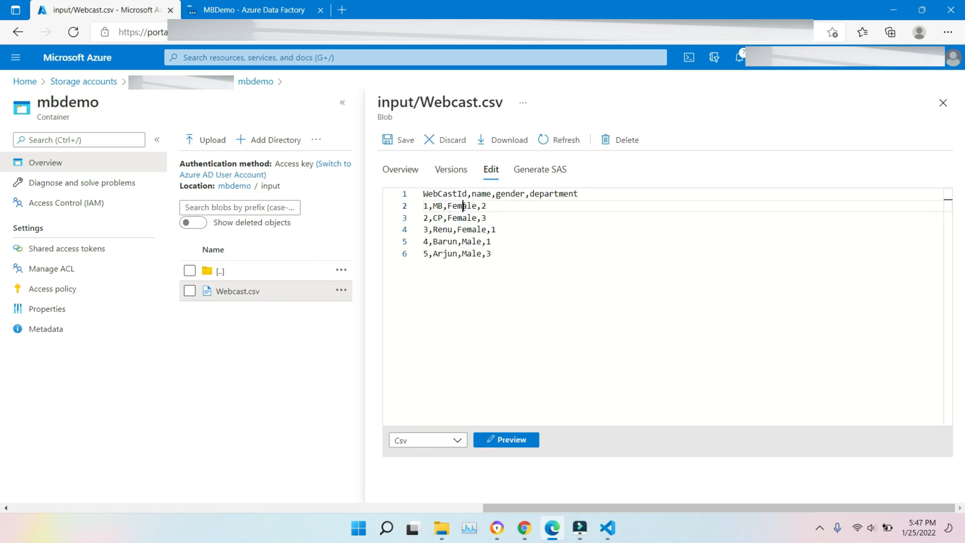
pyautogui.click(392, 140)
# - Switch back to Azure Data Factory and reimport the projection of source1 from the corrected file
pyautogui.click(254, 9)
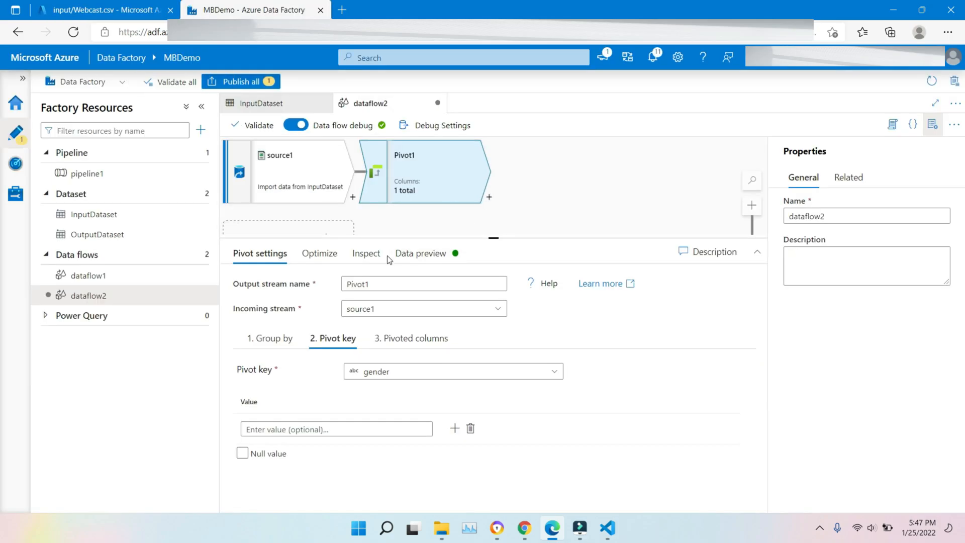
pyautogui.click(414, 256)
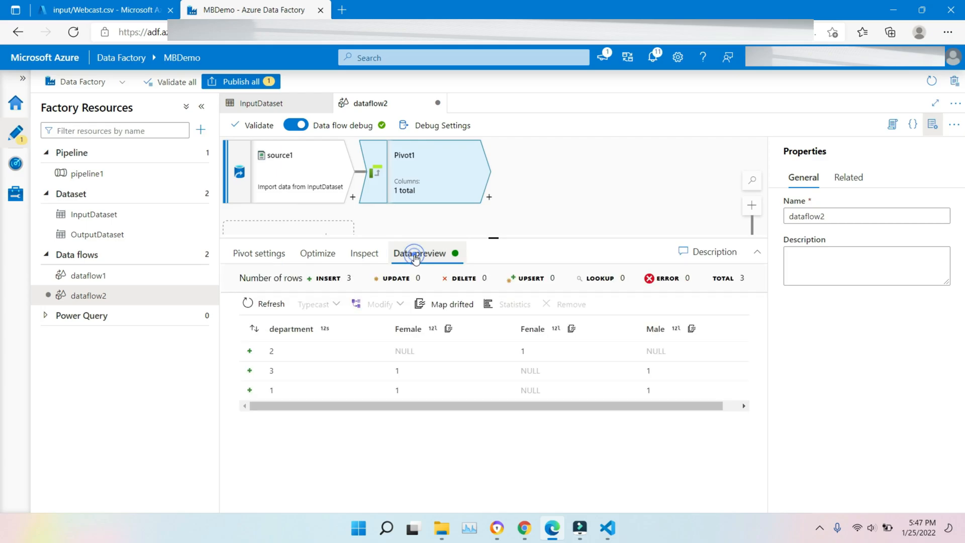
pyautogui.click(323, 181)
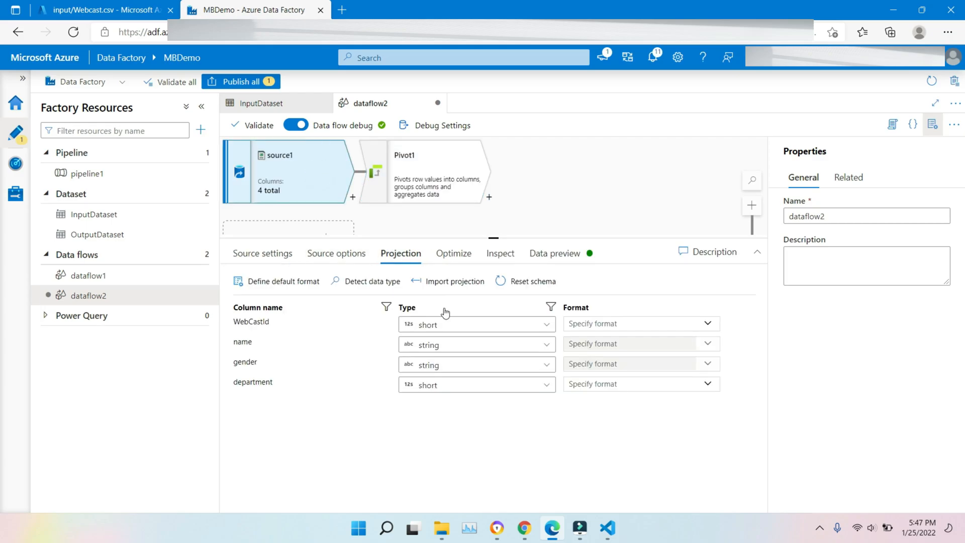
pyautogui.click(431, 283)
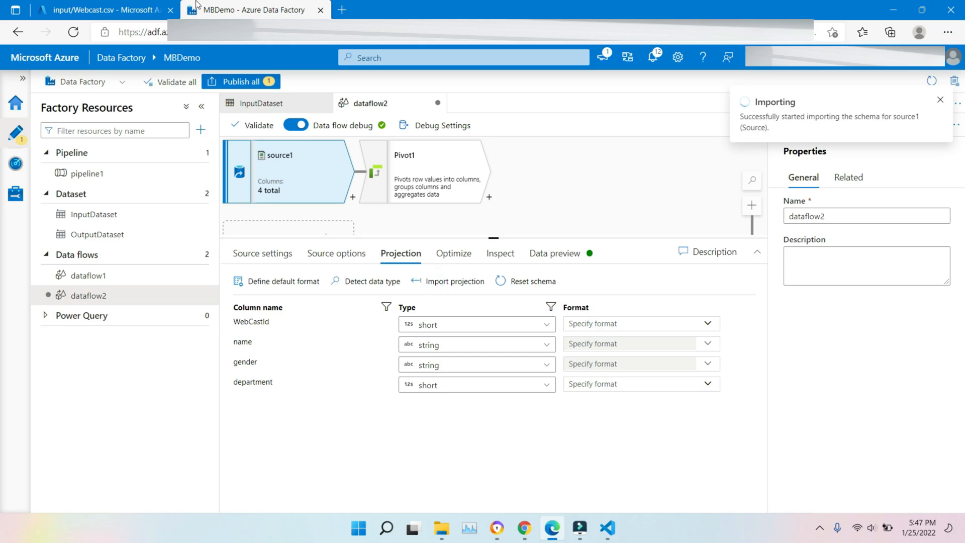
# - Review the gender and department values in Webcast.csv while the source1 schema imports, returning to Azure Data Factory
pyautogui.click(93, 10)
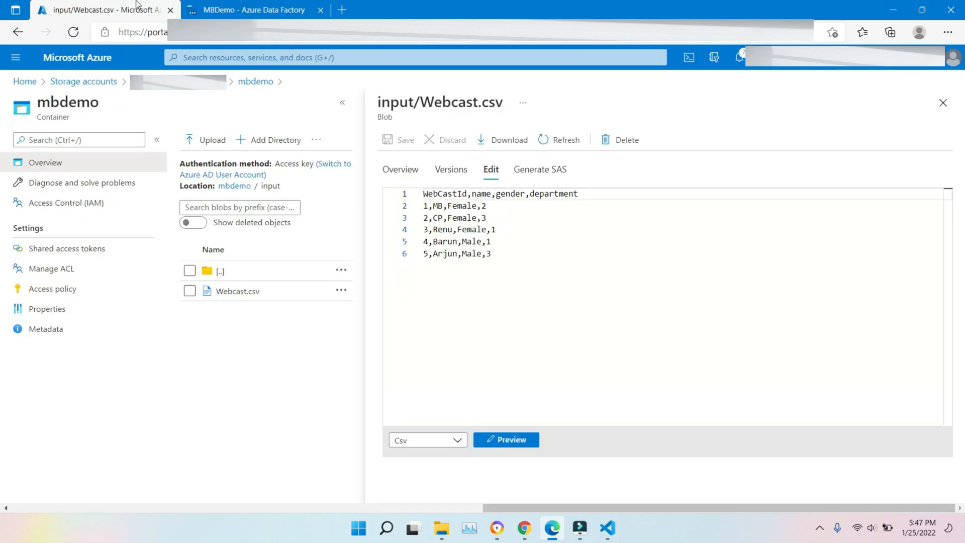
pyautogui.click(247, 5)
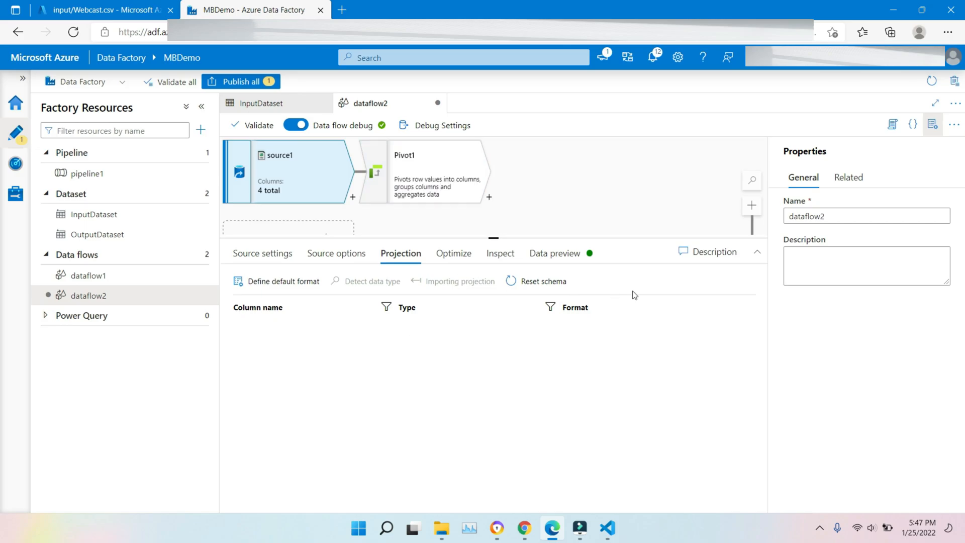
pyautogui.click(101, 10)
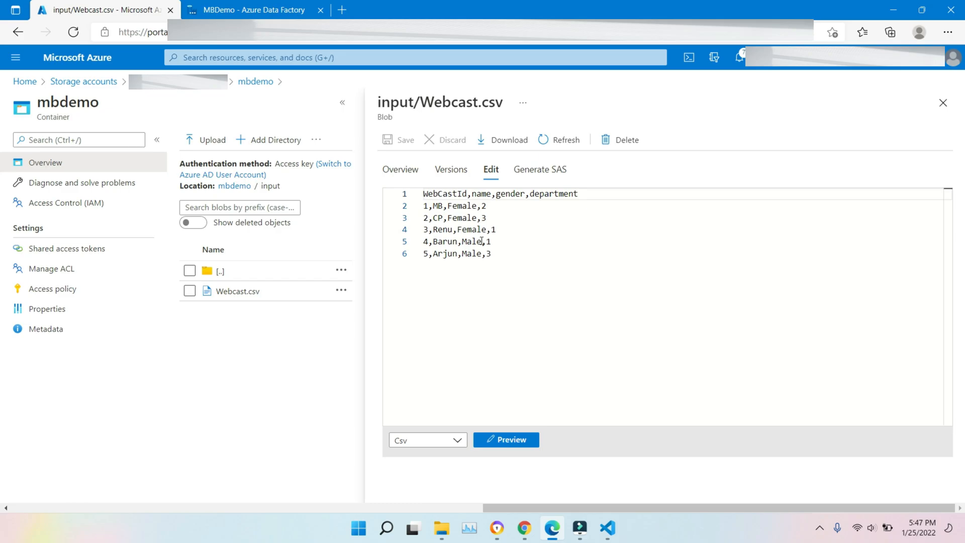
pyautogui.click(225, 6)
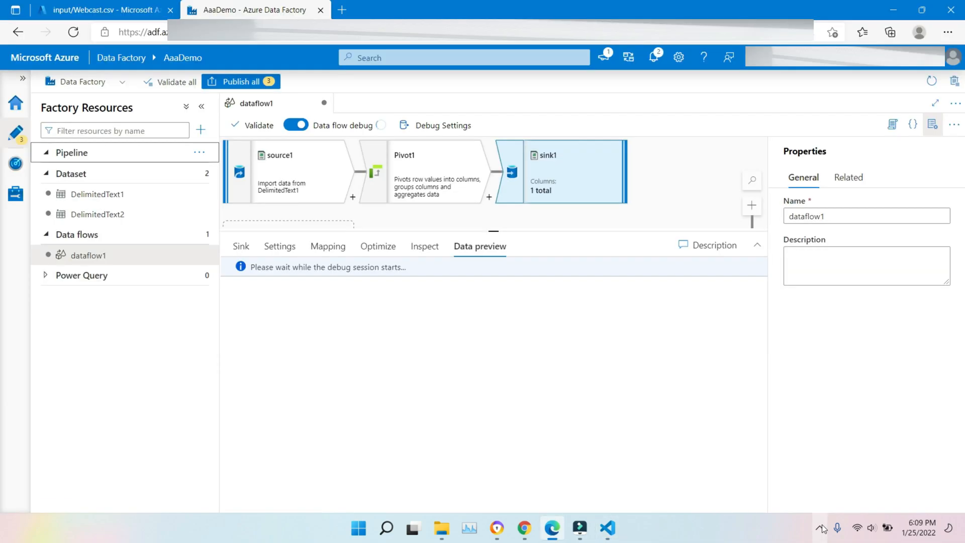
# - Create a new pipeline and add a Data flow activity to its canvas
pyautogui.click(821, 527)
pyautogui.click(822, 528)
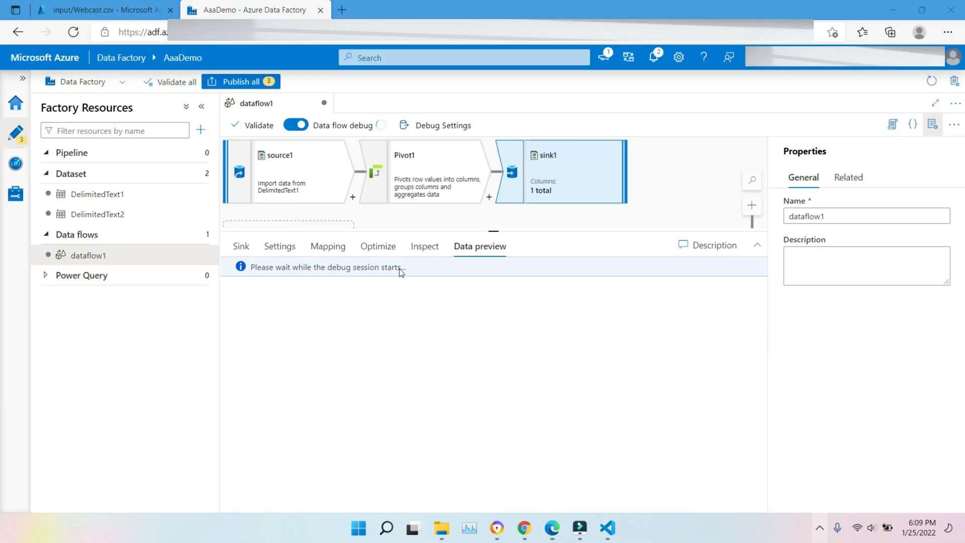
pyautogui.click(201, 153)
pyautogui.click(201, 153)
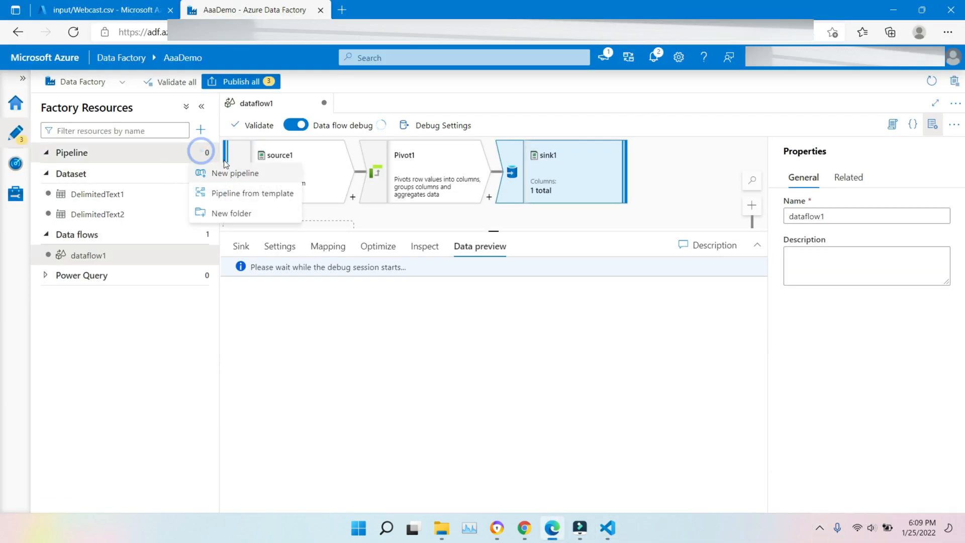
pyautogui.click(221, 173)
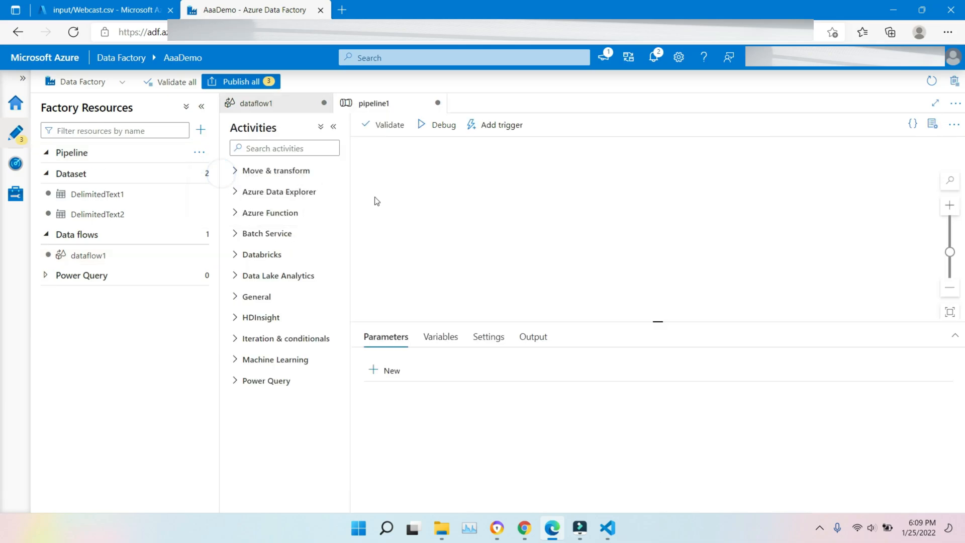
pyautogui.click(244, 170)
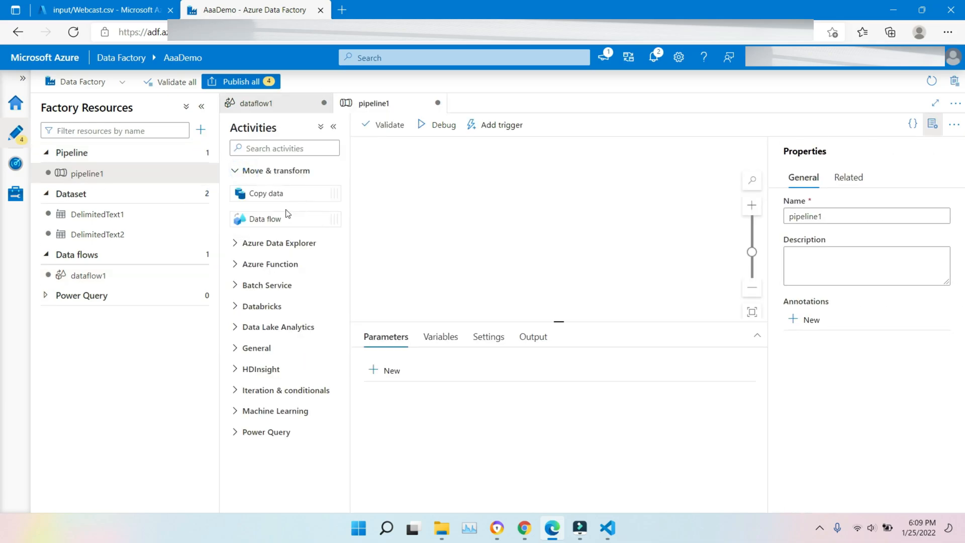
pyautogui.moveTo(271, 218); pyautogui.dragTo(535, 271)
# - Set sink1 in dataflow1 to output to a single file named Stars.csv
pyautogui.click(250, 107)
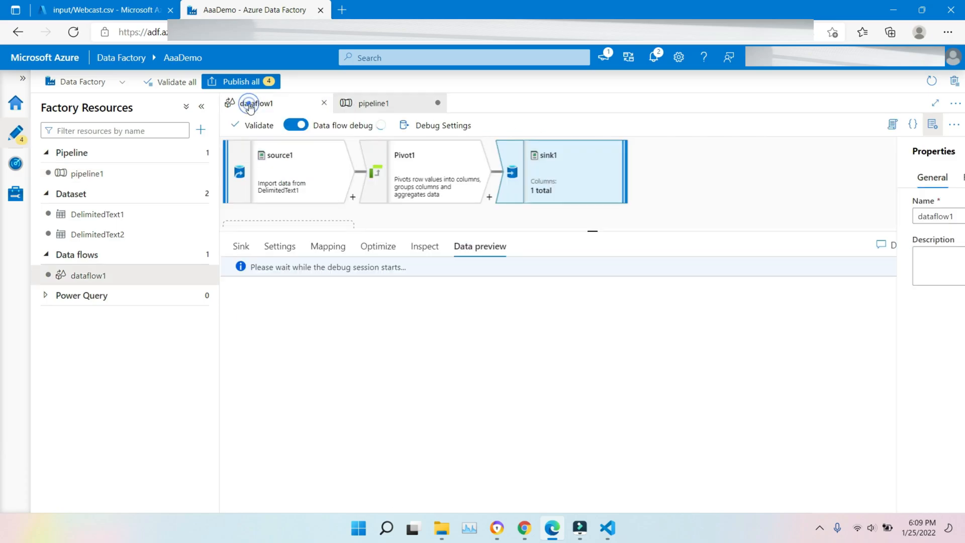
pyautogui.click(270, 246)
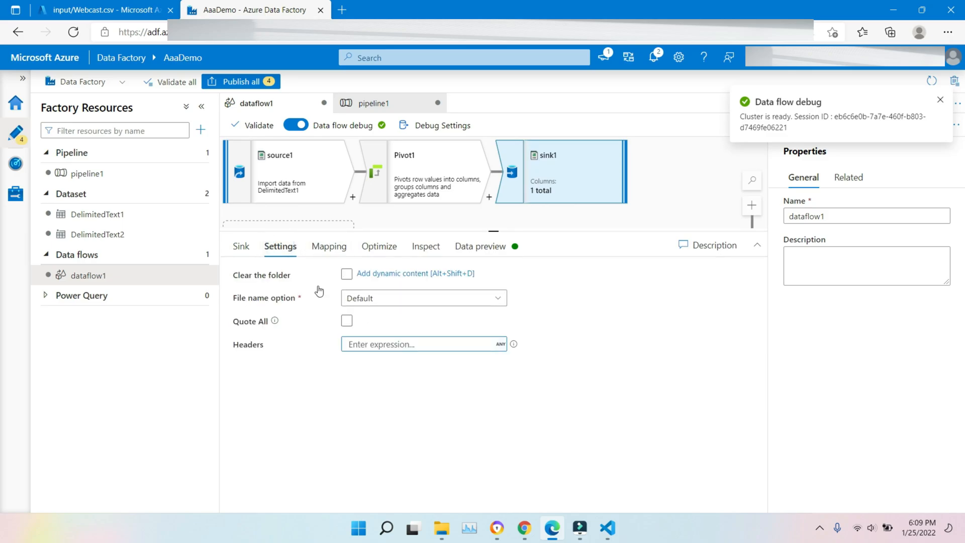
pyautogui.click(459, 305)
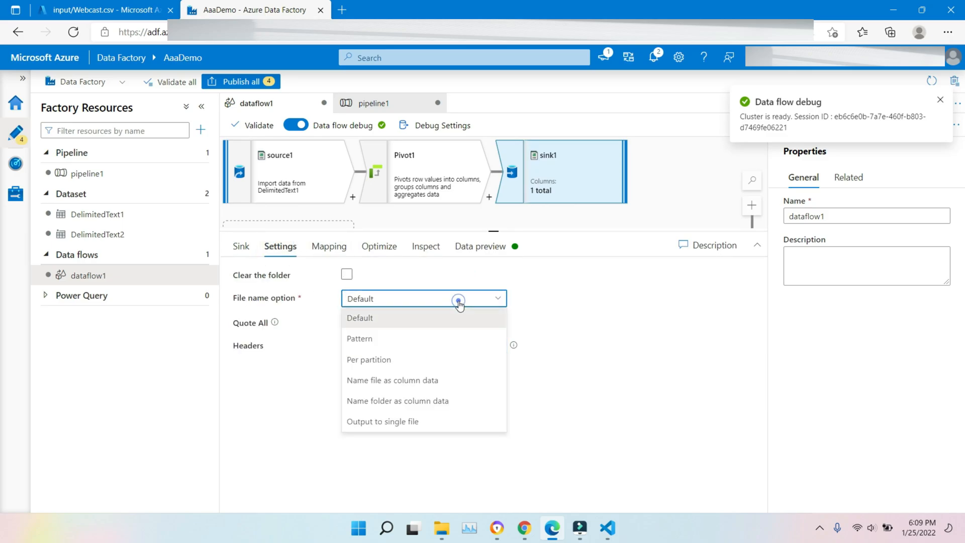
pyautogui.click(405, 422)
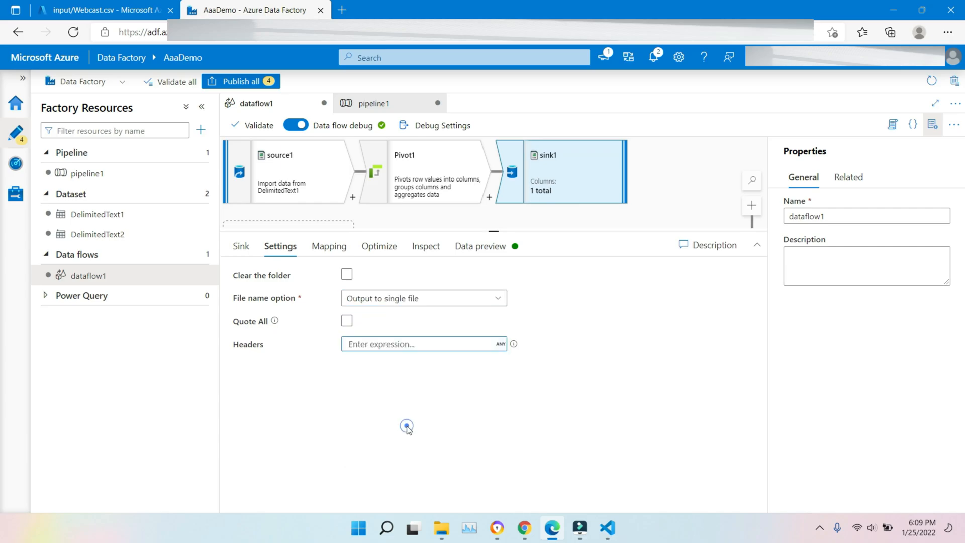
pyautogui.click(401, 362)
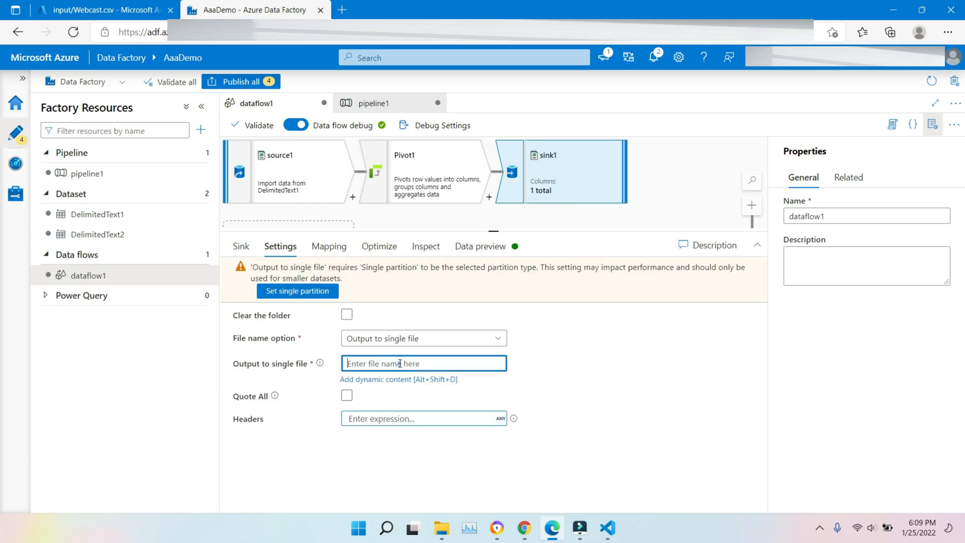
pyautogui.write('Stars.csv')
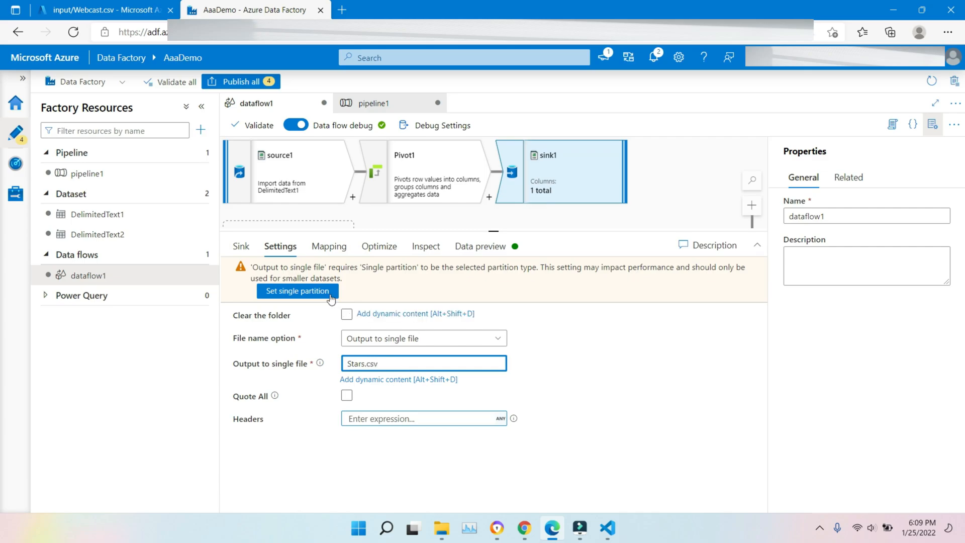
# - Set single partitioning for sink1 and assign dataflow1 to the Data flow activity in pipeline1
pyautogui.click(322, 291)
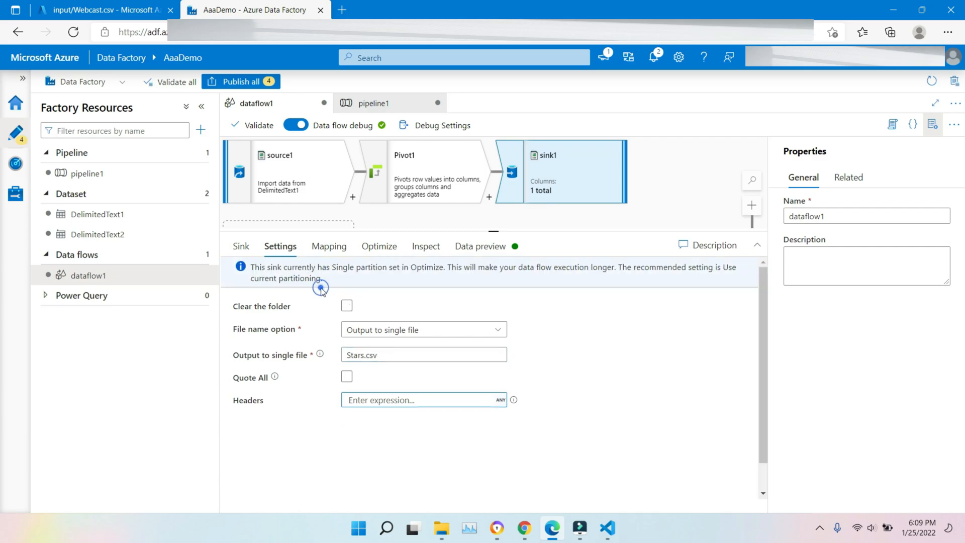
pyautogui.click(357, 106)
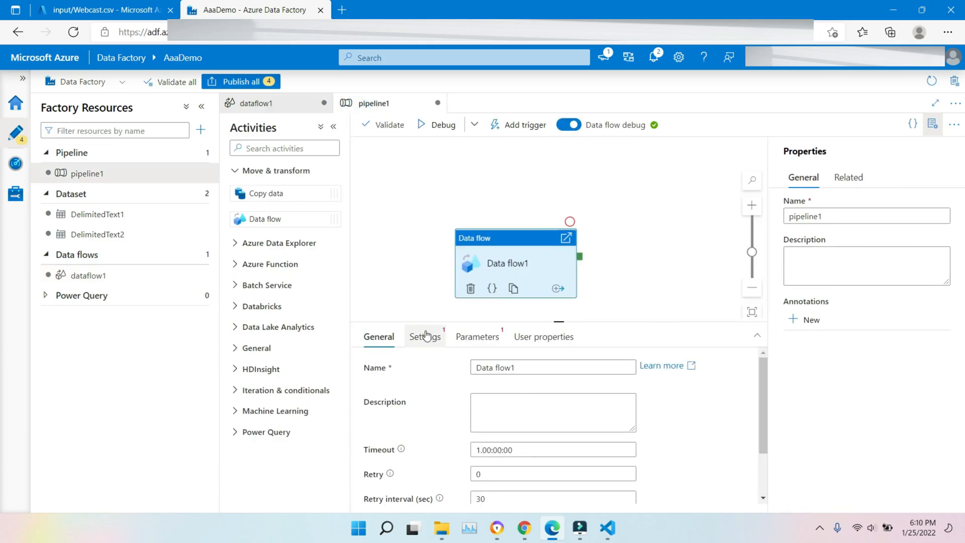
pyautogui.moveTo(566, 322); pyautogui.dragTo(567, 279)
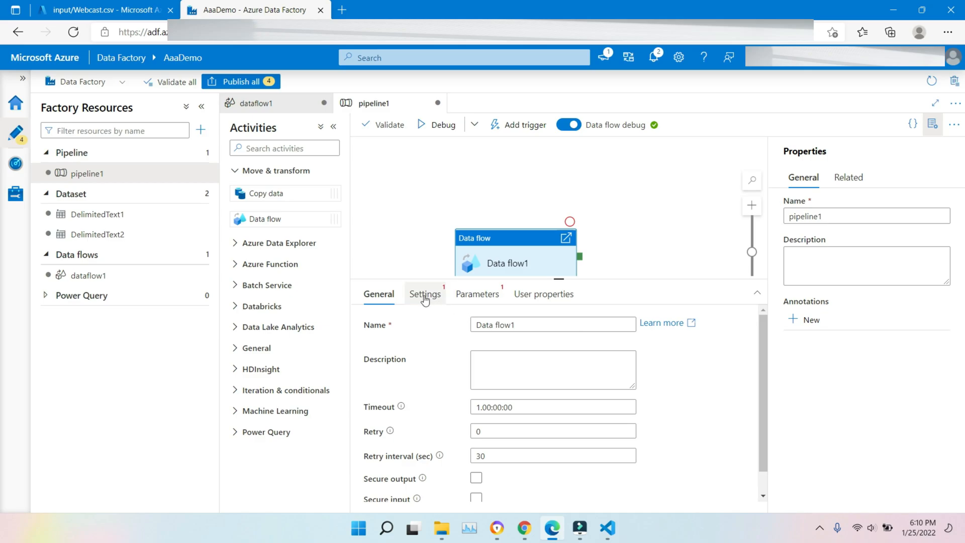
pyautogui.click(424, 297)
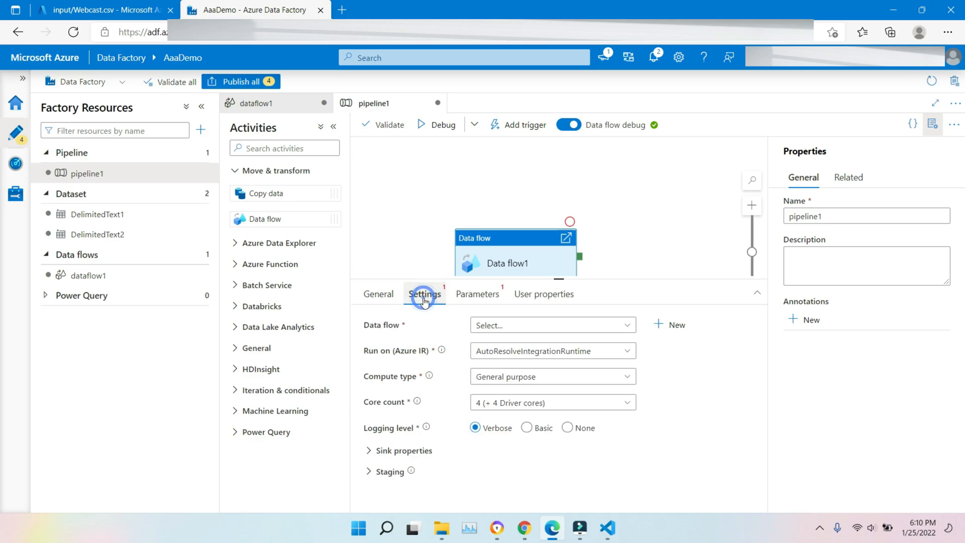
pyautogui.click(526, 325)
pyautogui.click(518, 391)
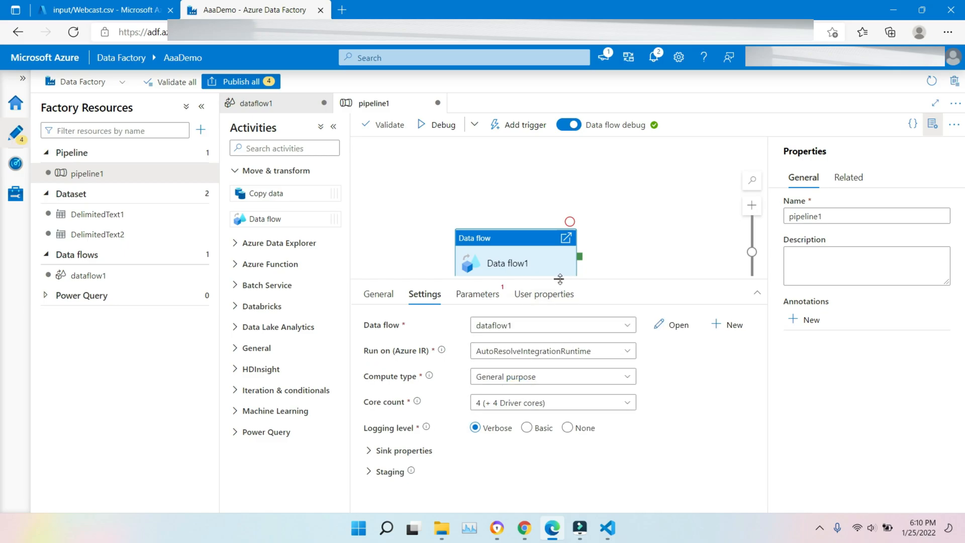
# - Set the Data flow activity's core count to 8 (+ 8 Driver cores) and start a debug run of pipeline1
pyautogui.moveTo(559, 279); pyautogui.dragTo(560, 207)
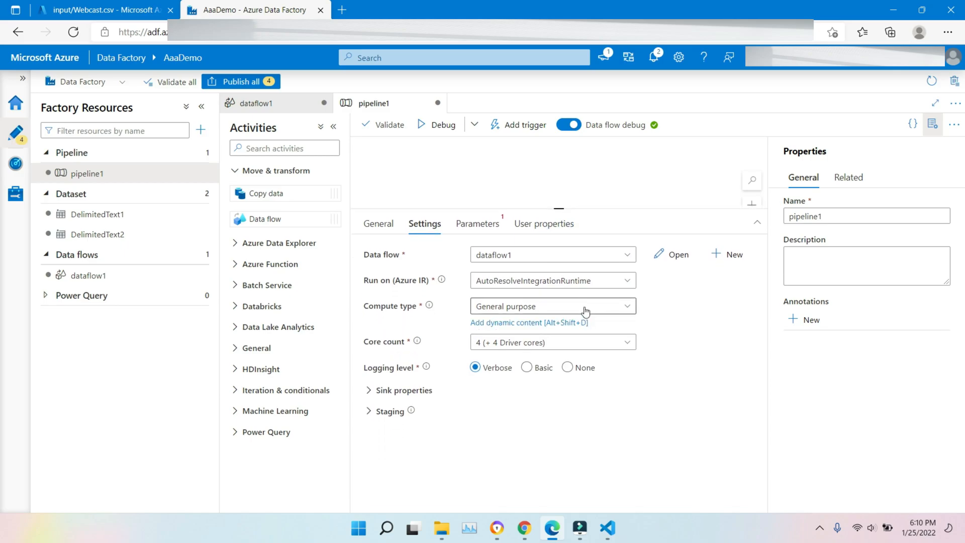
pyautogui.click(583, 341)
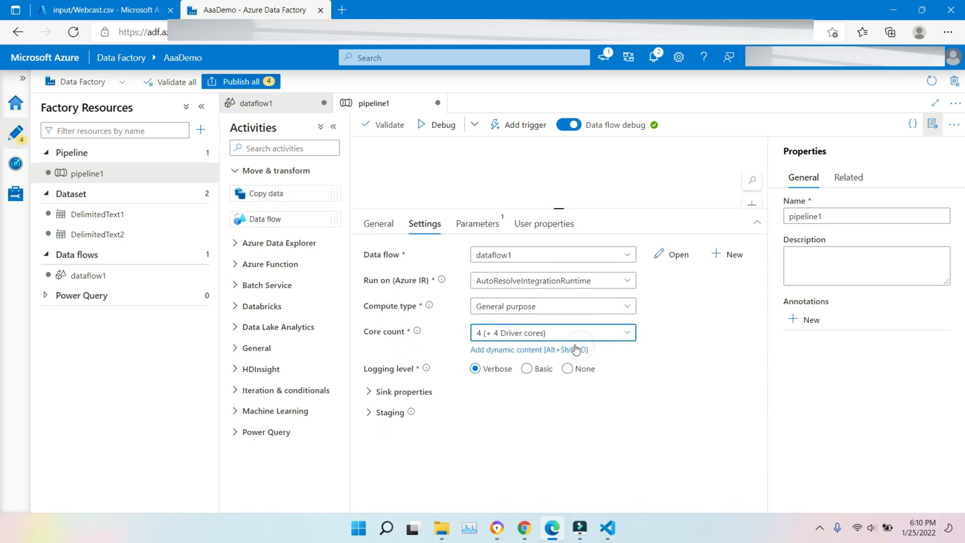
pyautogui.click(577, 332)
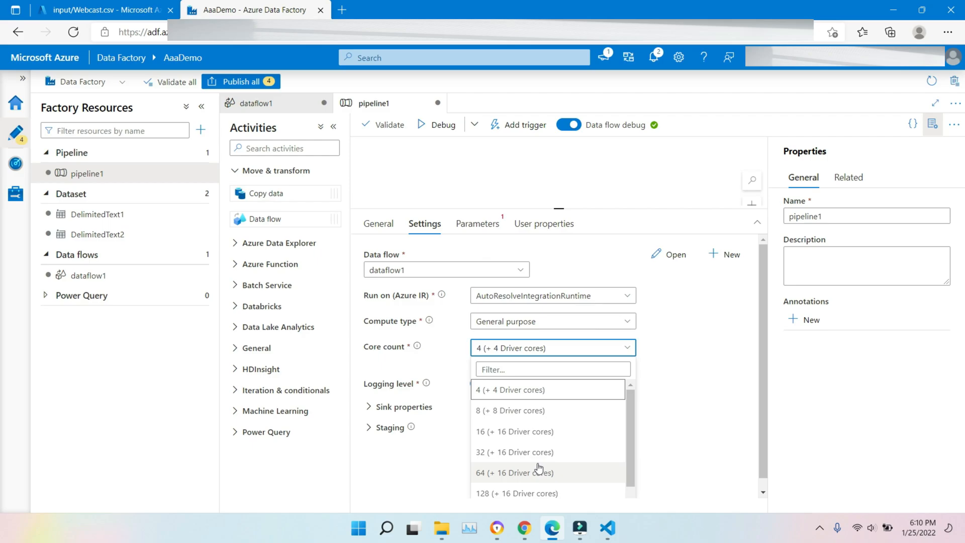
pyautogui.click(503, 410)
pyautogui.click(423, 128)
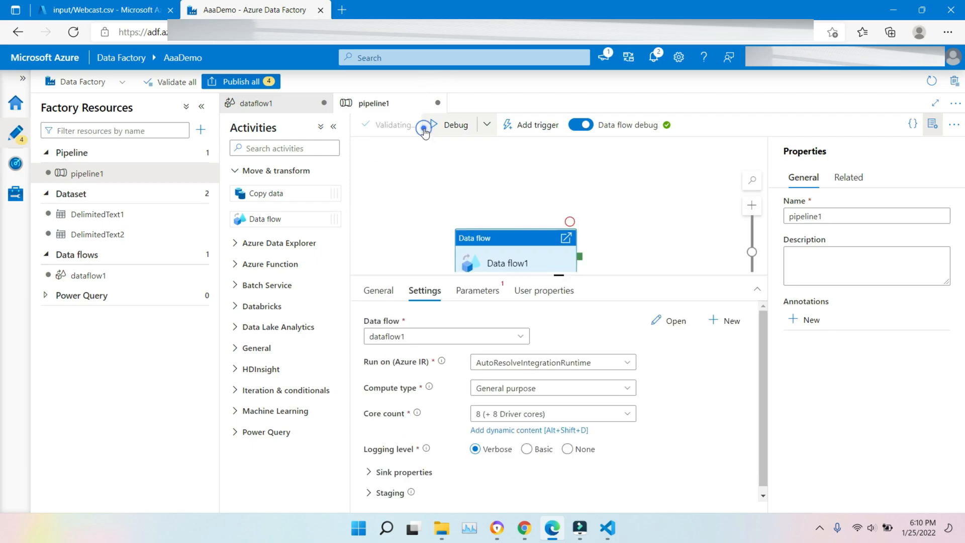
pyautogui.click(422, 128)
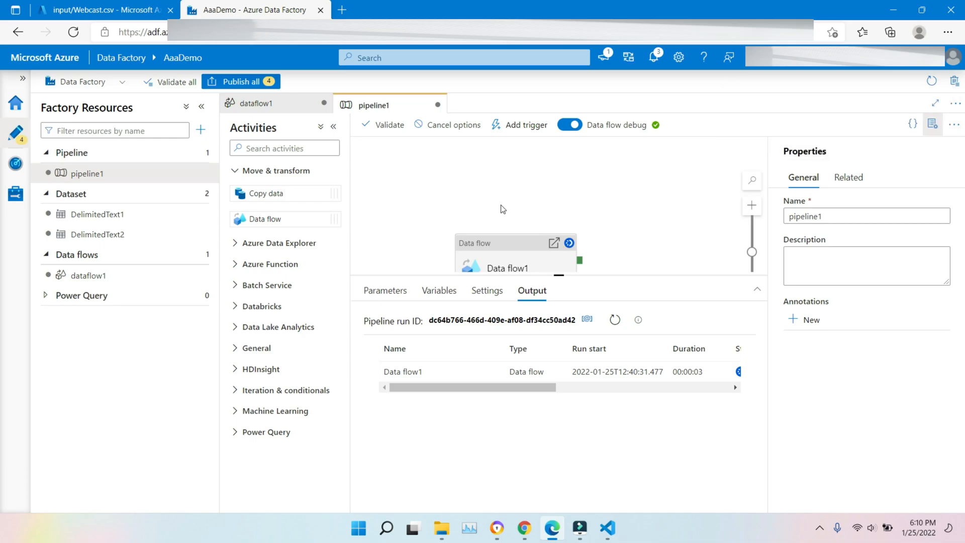
# - Check the status of the pipeline1 debug run and refresh the data preview of sink1 in dataflow1
pyautogui.click(640, 387)
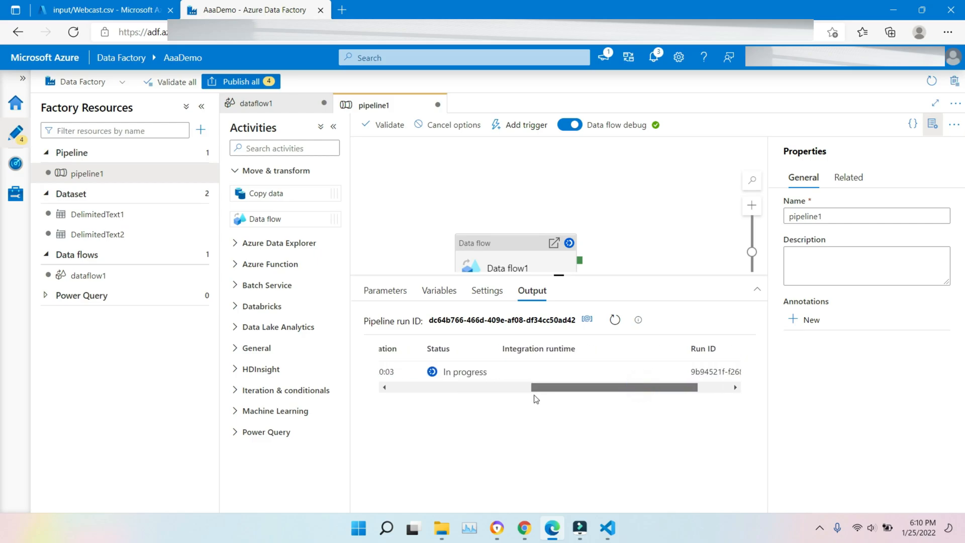
pyautogui.click(500, 391)
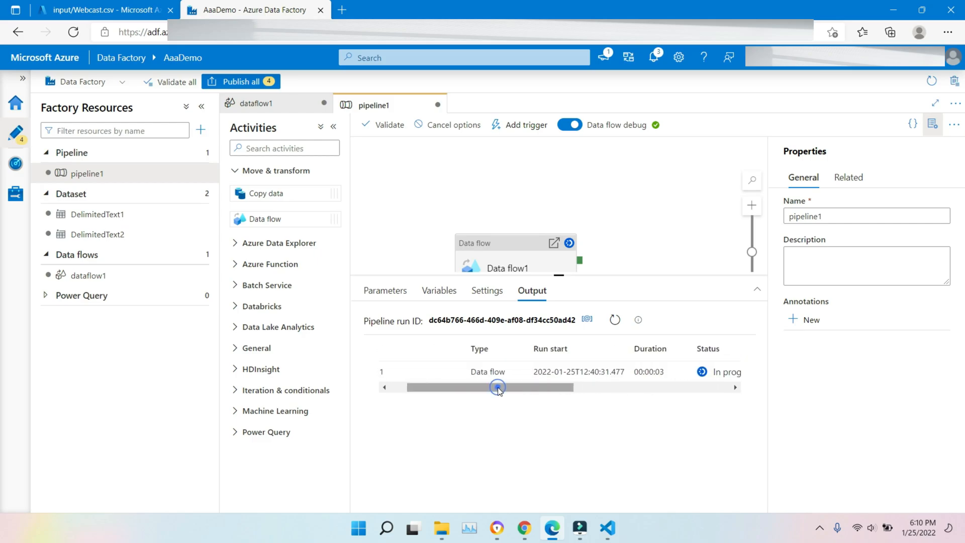
pyautogui.click(272, 103)
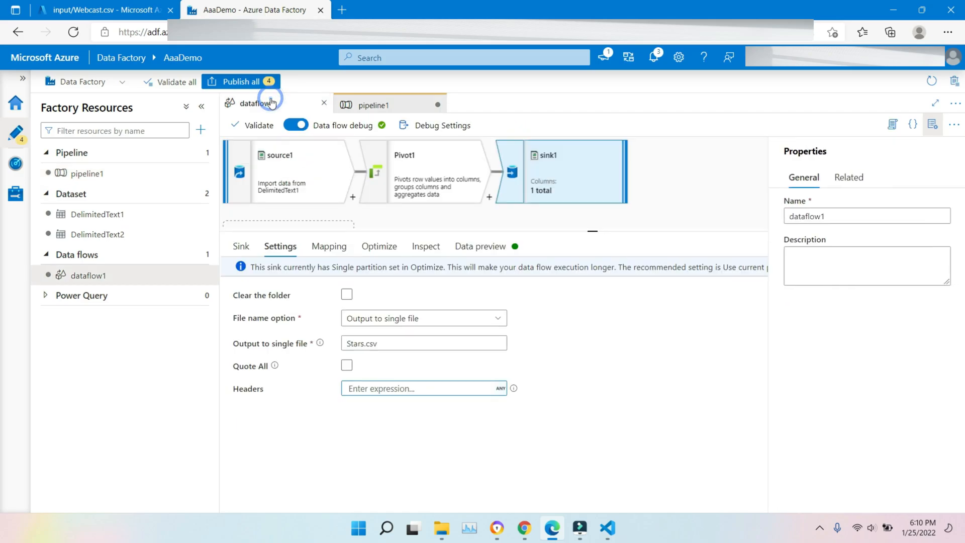
pyautogui.click(468, 251)
pyautogui.click(269, 297)
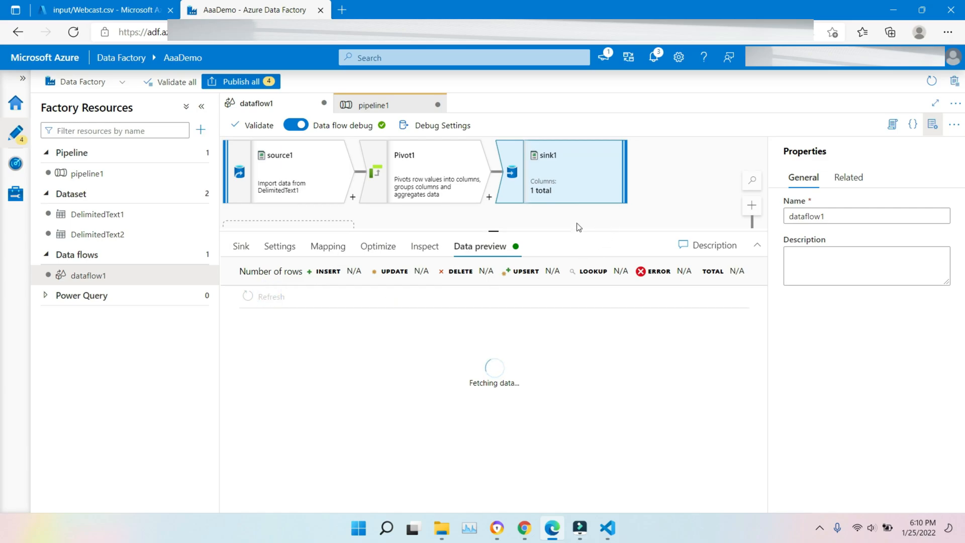
# - Review the Data flow activity's settings in pipeline1 and refresh the debug run output to check its status
pyautogui.click(354, 106)
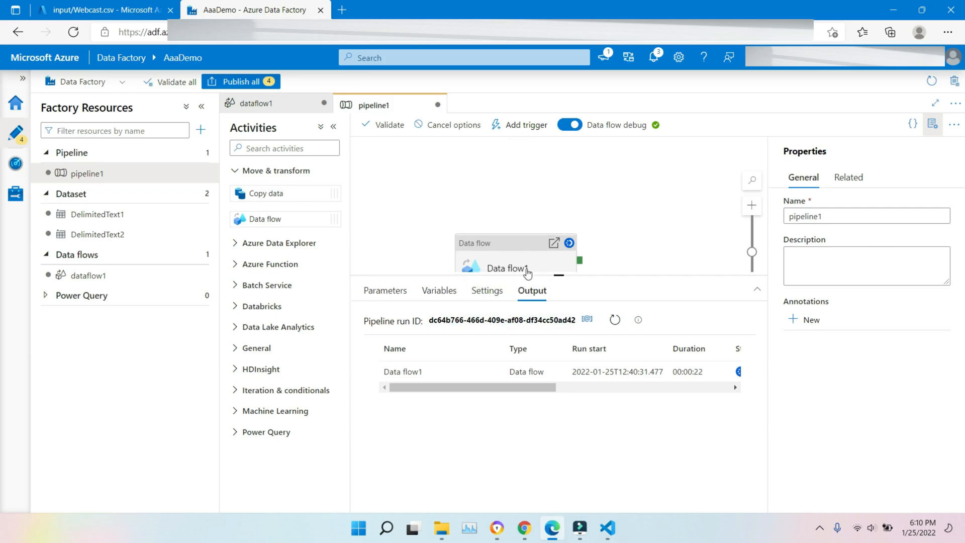
pyautogui.click(393, 296)
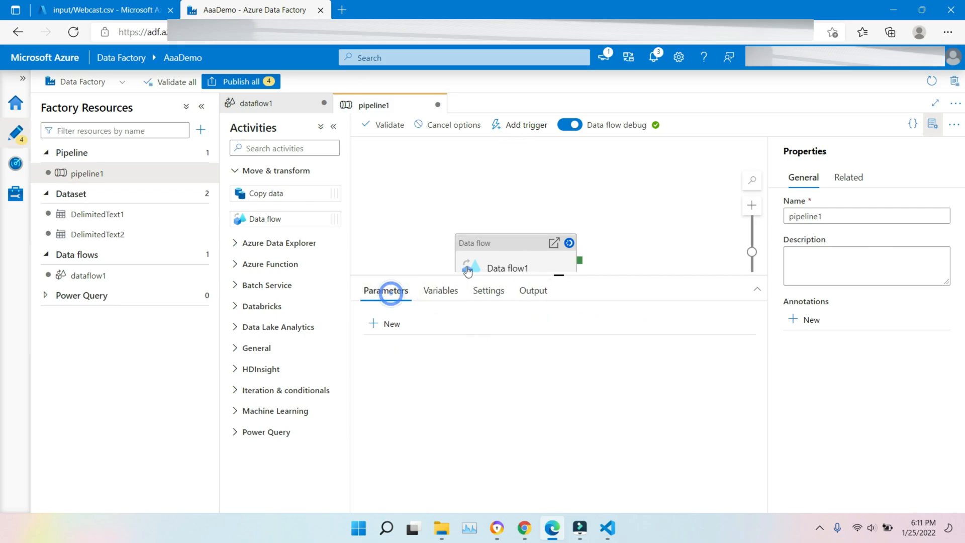
pyautogui.click(491, 246)
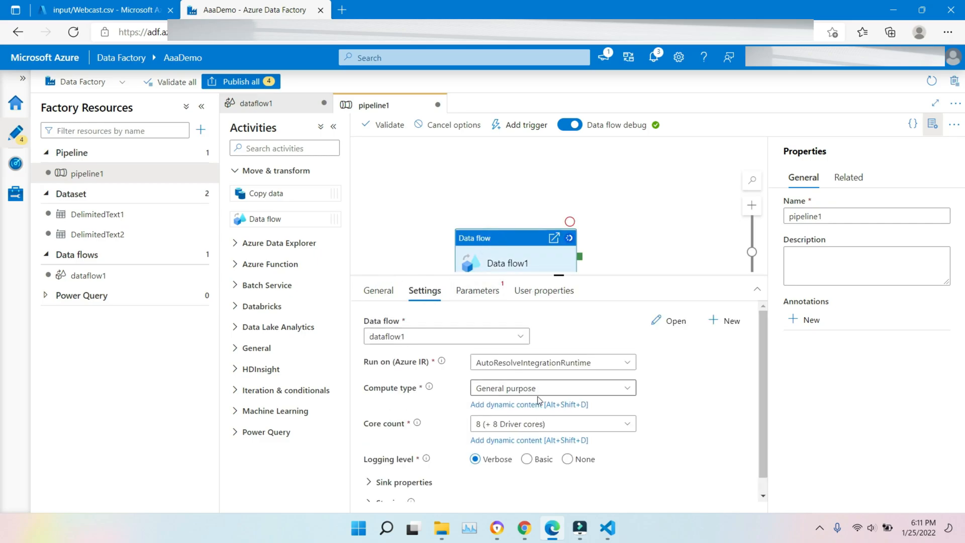
pyautogui.click(424, 265)
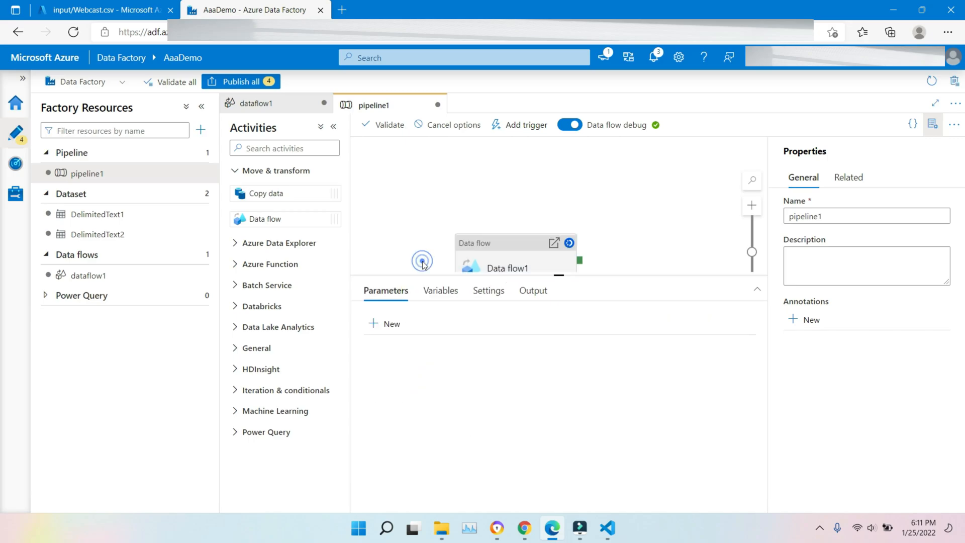
pyautogui.click(528, 296)
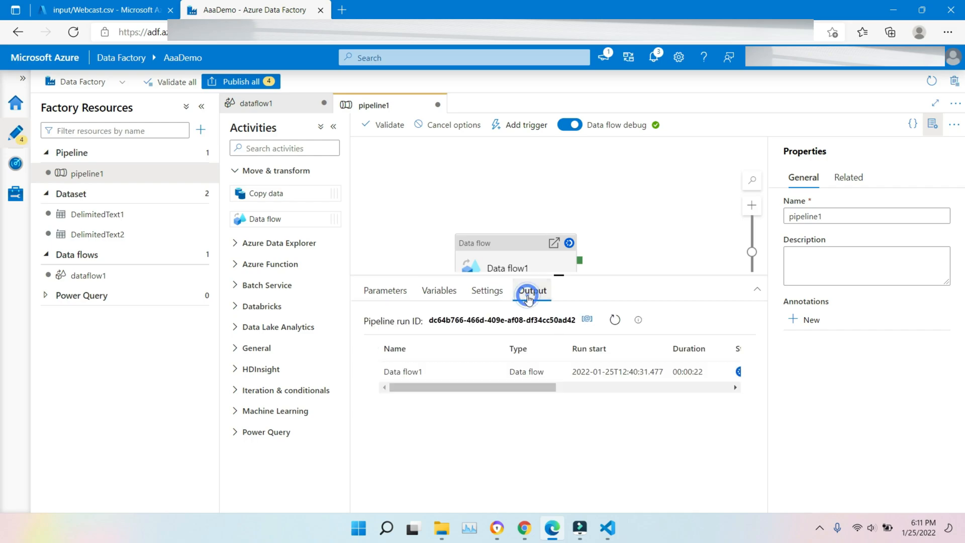
pyautogui.click(614, 319)
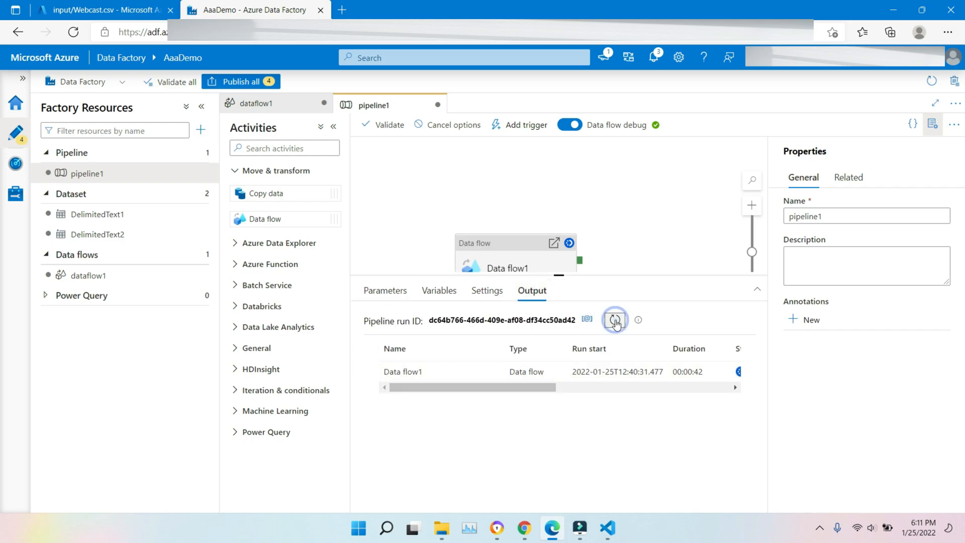
pyautogui.click(613, 388)
pyautogui.moveTo(613, 388); pyautogui.dragTo(510, 399)
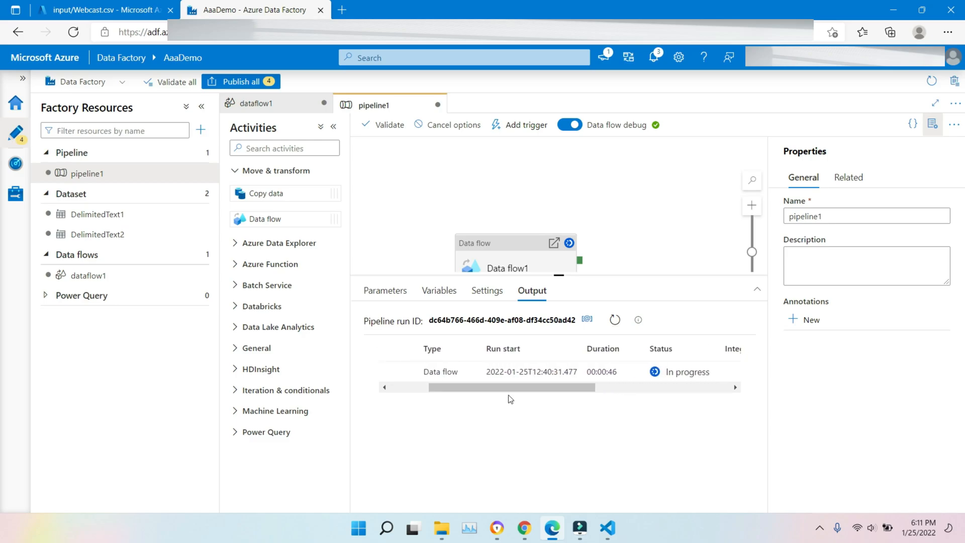
# - Close the Webcast.csv blob at the mbdemo container root in the Azure portal, and recheck the run status in Azure Data Factory
pyautogui.click(89, 8)
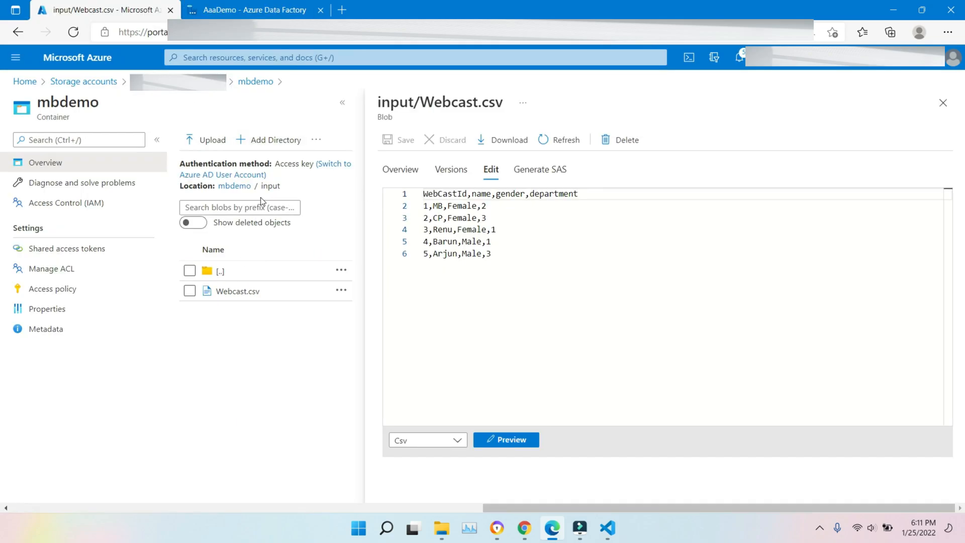
pyautogui.click(241, 187)
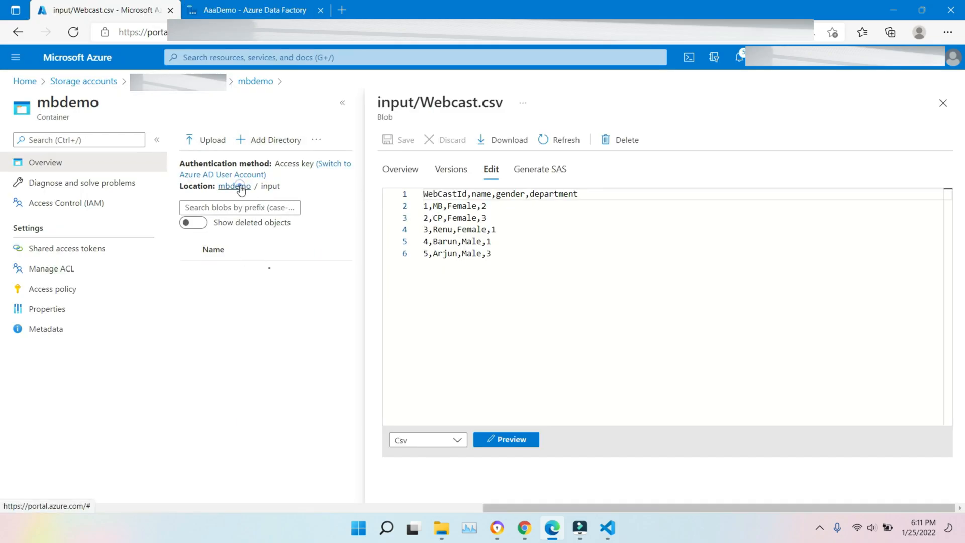
pyautogui.click(942, 103)
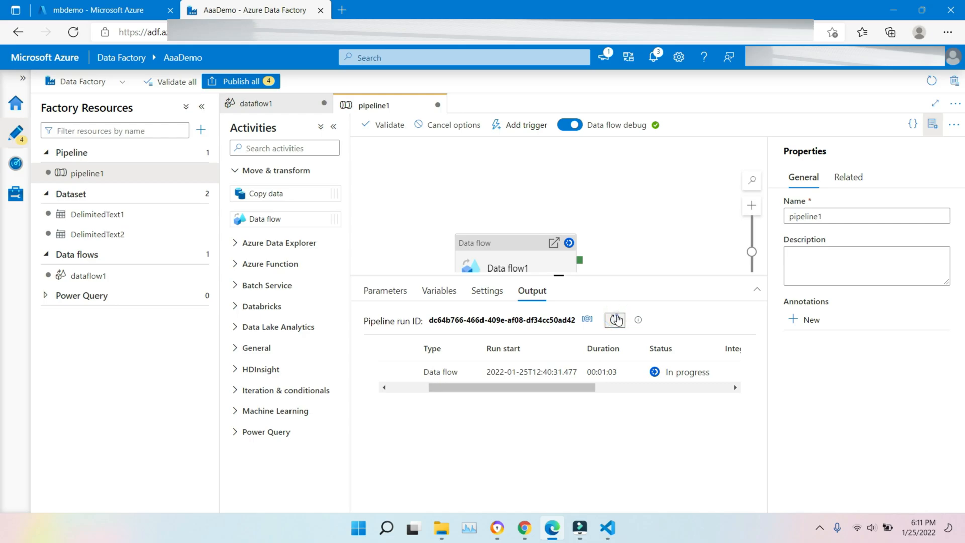
pyautogui.click(647, 388)
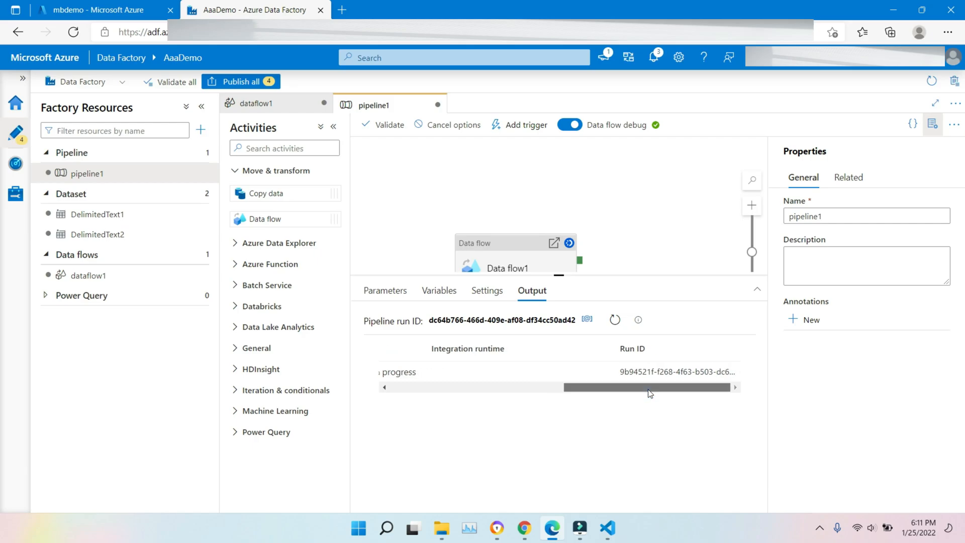
pyautogui.moveTo(648, 390); pyautogui.dragTo(542, 399)
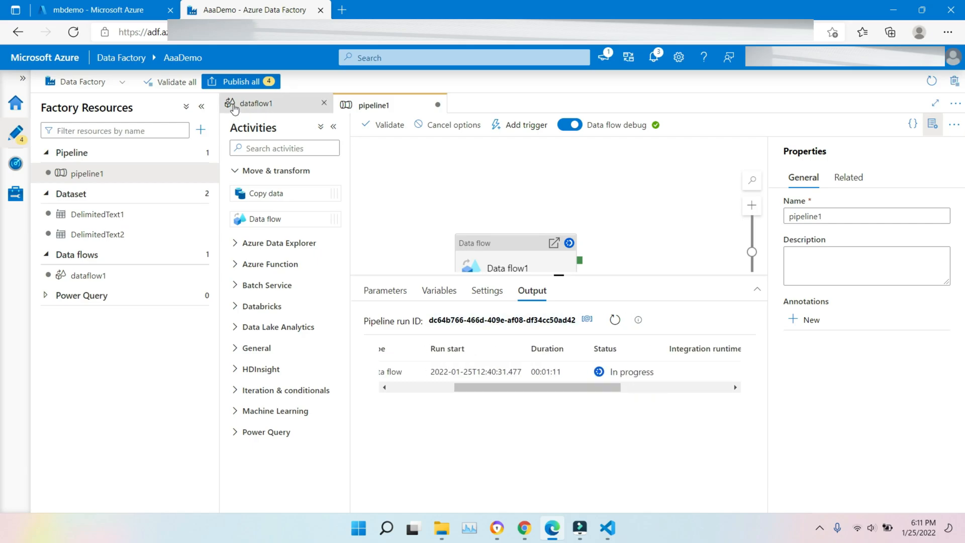
# - Compare the sink1 data preview with the department values of Webcast.csv in Visual Studio Code, and return to pipeline1
pyautogui.click(233, 105)
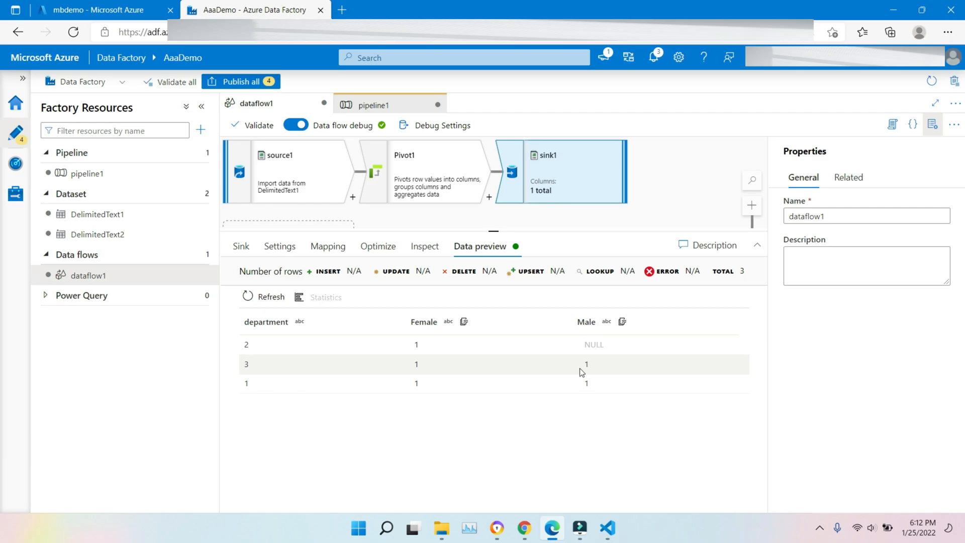
pyautogui.click(606, 528)
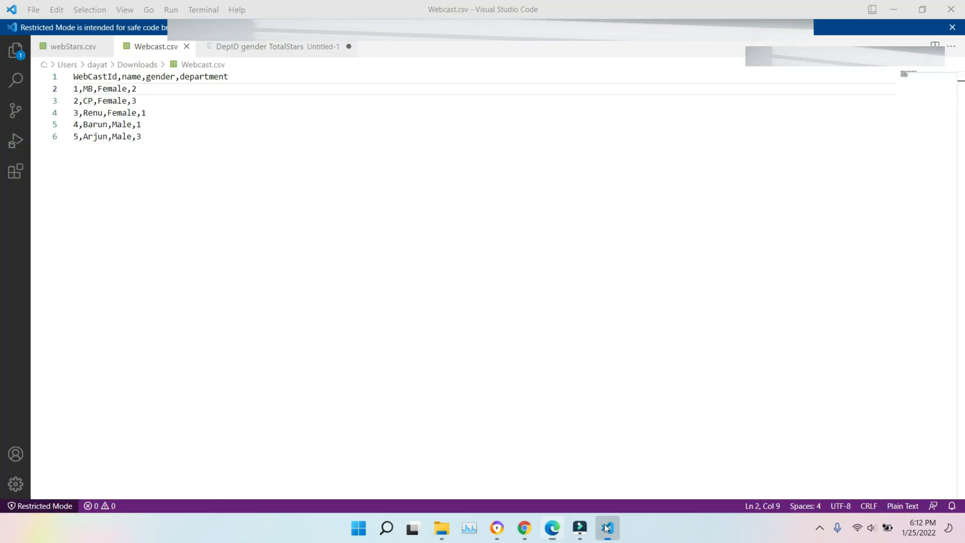
pyautogui.doubleClick(134, 89)
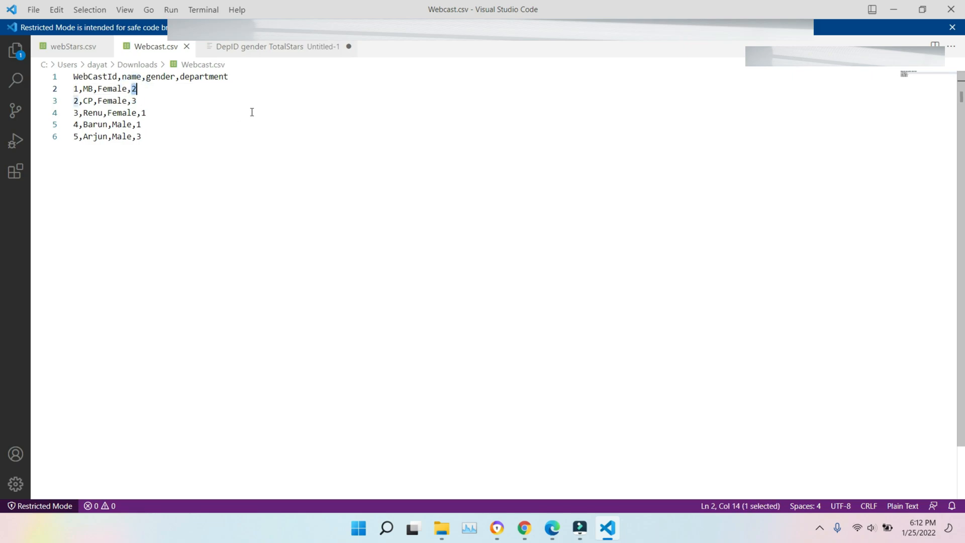
pyautogui.click(896, 3)
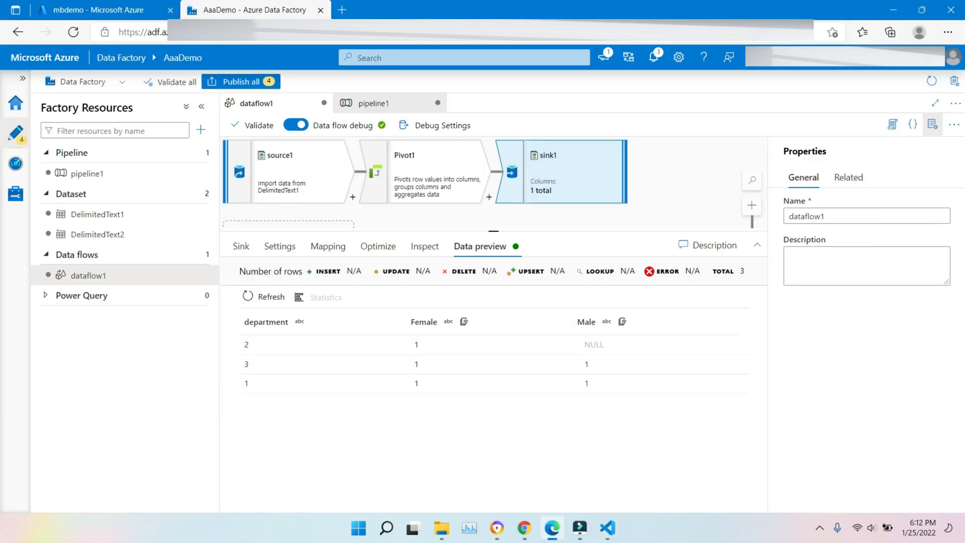
pyautogui.click(607, 529)
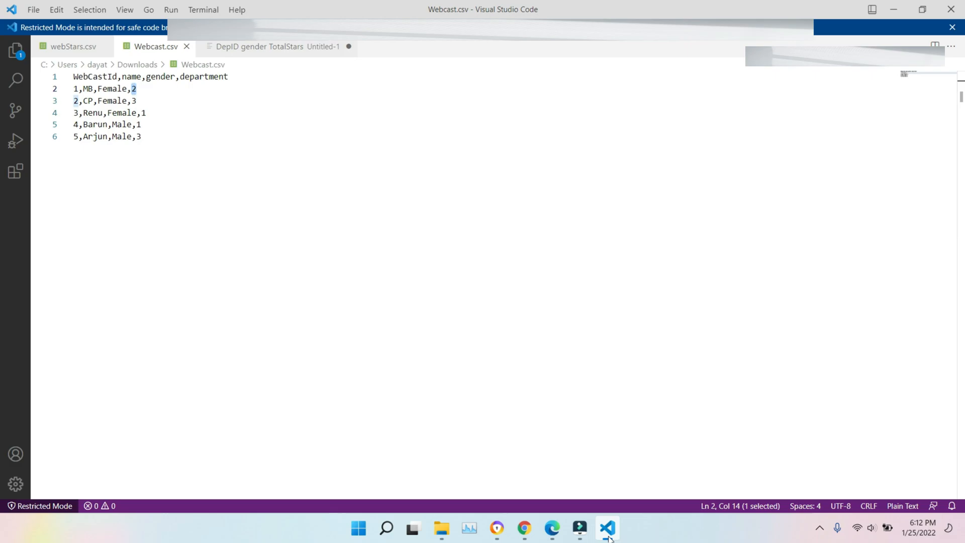
pyautogui.click(608, 536)
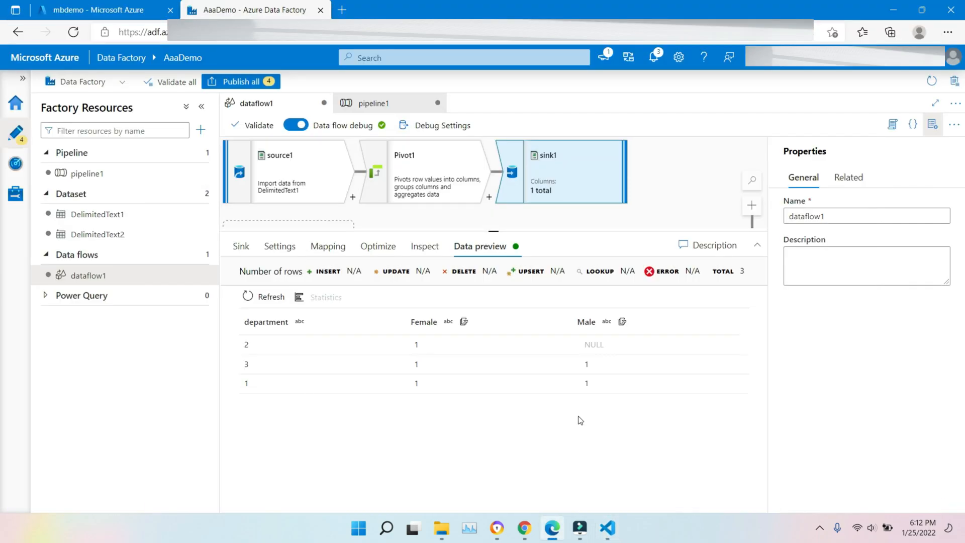
pyautogui.click(384, 106)
# - Open Stars.csv from the output folder of the mbdemo container in the Azure portal and preview it as a table
pyautogui.click(60, 6)
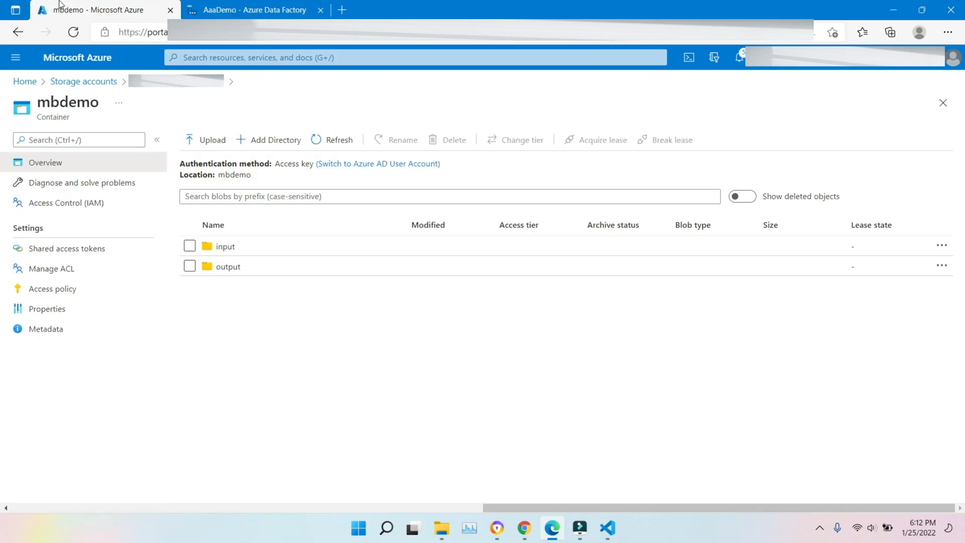
pyautogui.click(236, 267)
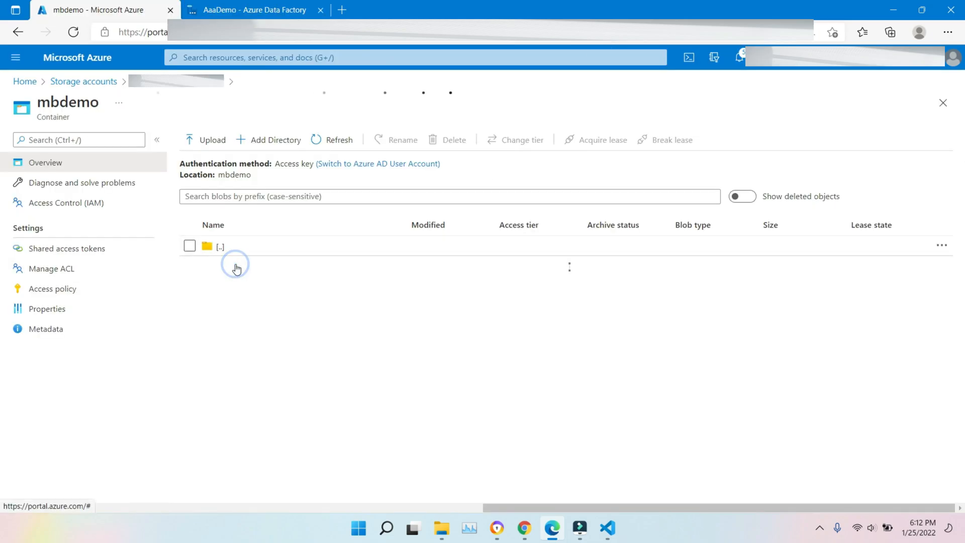
pyautogui.click(275, 272)
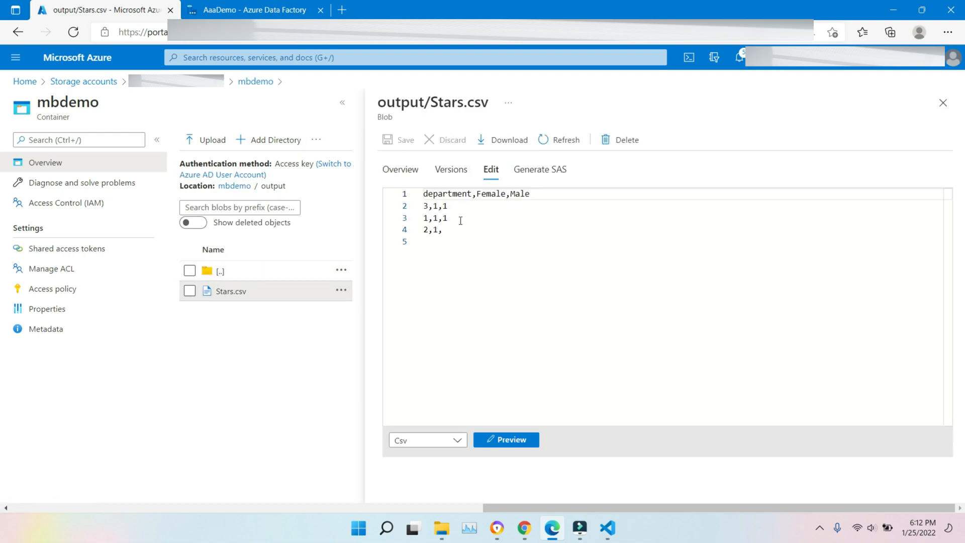
pyautogui.click(446, 230)
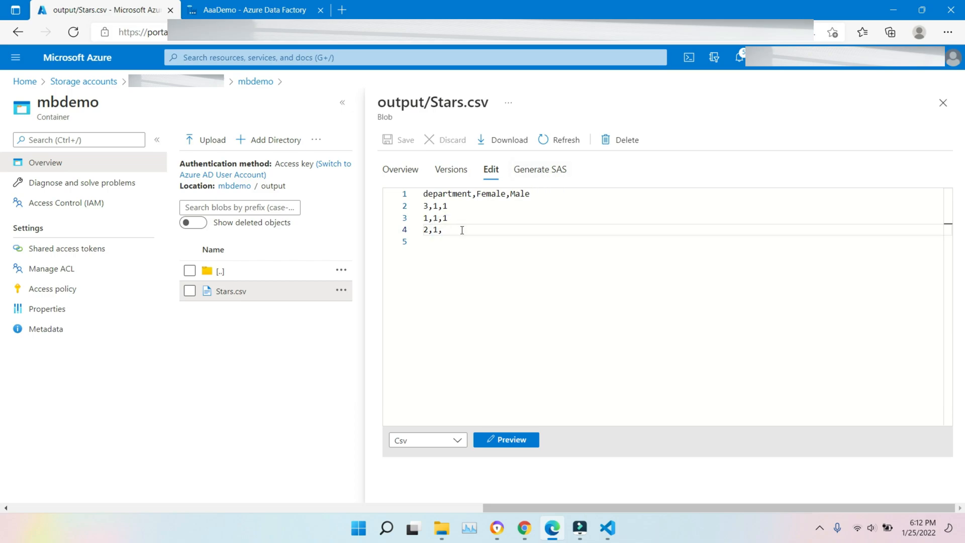
pyautogui.click(461, 231)
pyautogui.click(508, 440)
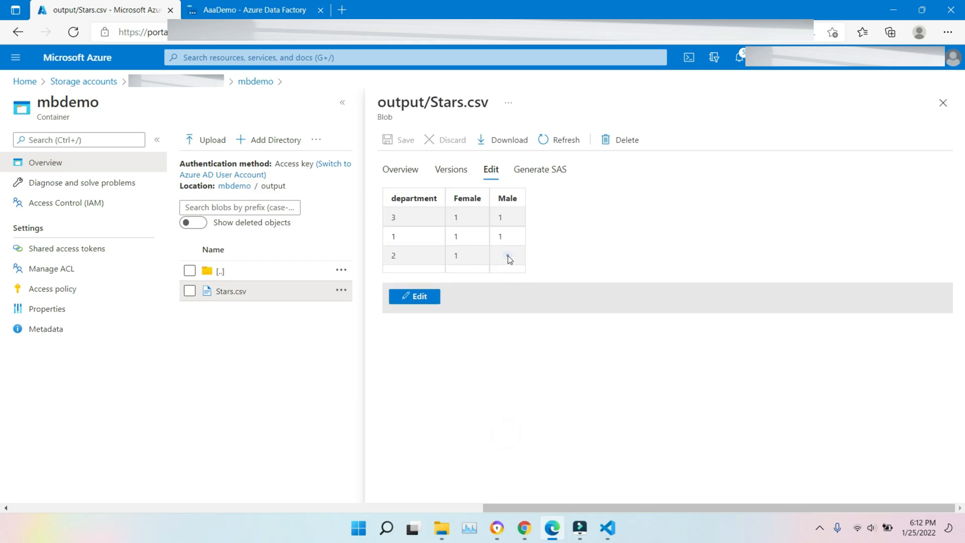
pyautogui.click(817, 528)
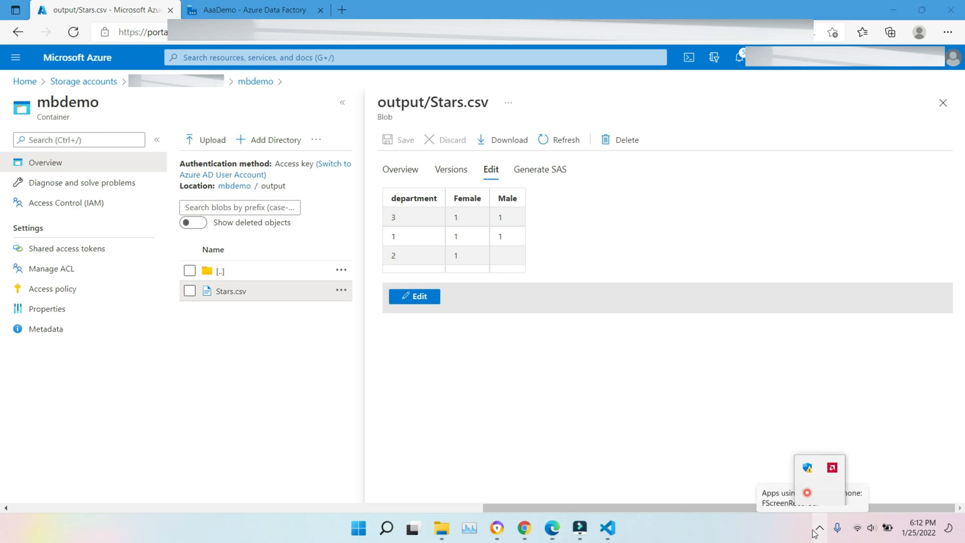
pyautogui.rightClick(807, 496)
pyautogui.click(876, 505)
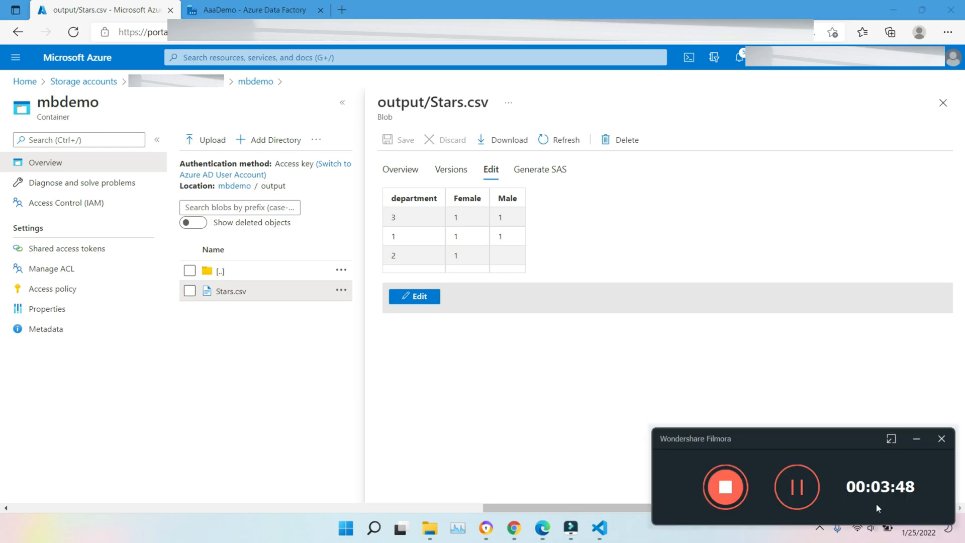